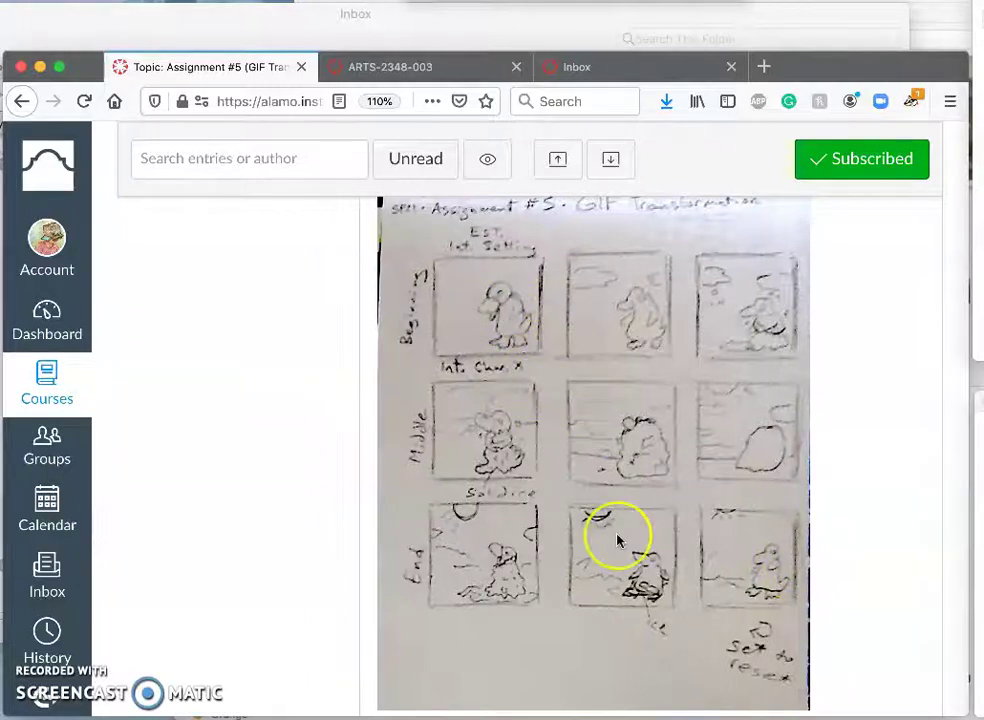
Scroll down from the storyboard sketch requirement to the animated platypus GIF example.
{"action": "scroll", "coordinate": [619, 536], "scroll_direction": "down", "scroll_amount": 5}
{"action": "scroll", "coordinate": [617, 541], "scroll_direction": "down", "scroll_amount": 2}
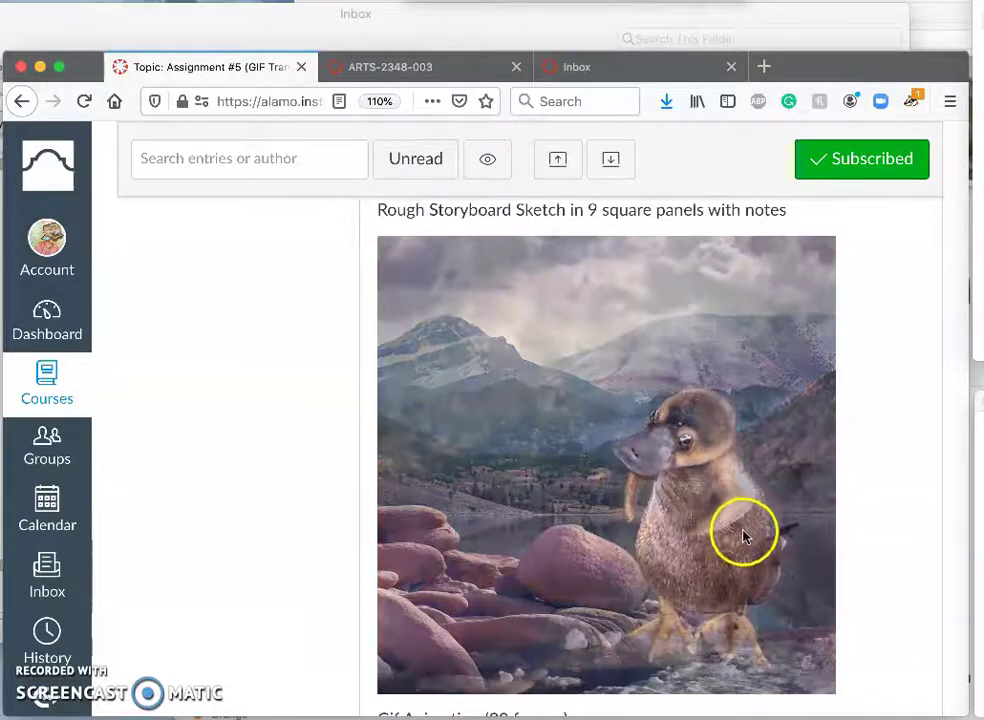
Open the gifmaker.me link from the resolution paragraph in a new browser tab.
{"action": "scroll", "coordinate": [745, 440], "scroll_direction": "down", "scroll_amount": 5}
{"action": "scroll", "coordinate": [743, 443], "scroll_direction": "up", "scroll_amount": 15}
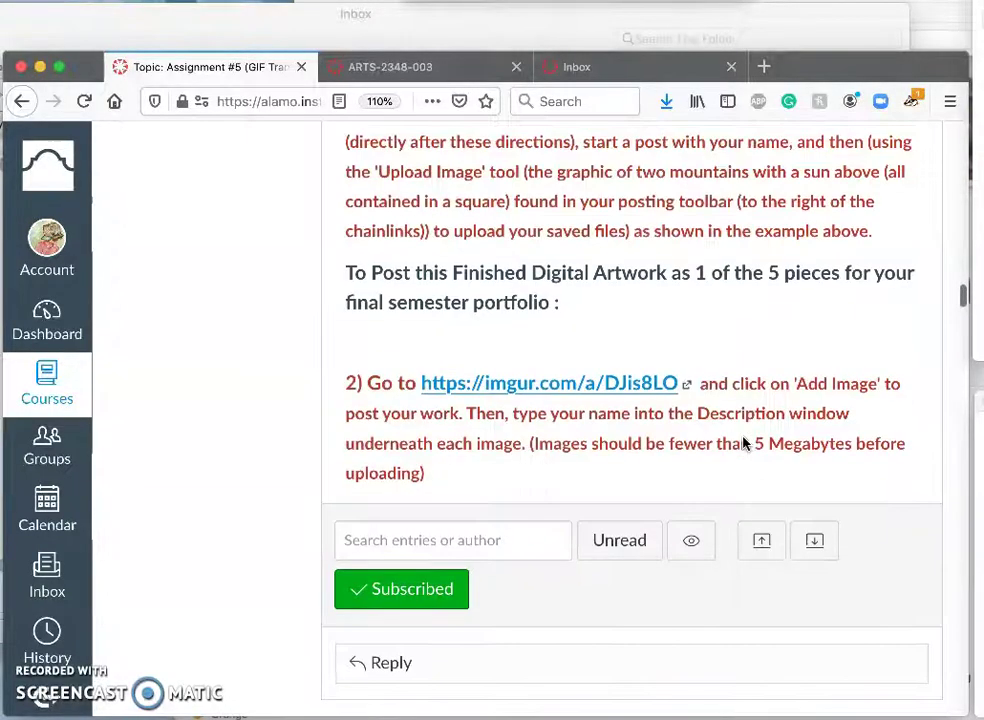
{"action": "scroll", "coordinate": [743, 443], "scroll_direction": "up", "scroll_amount": 12}
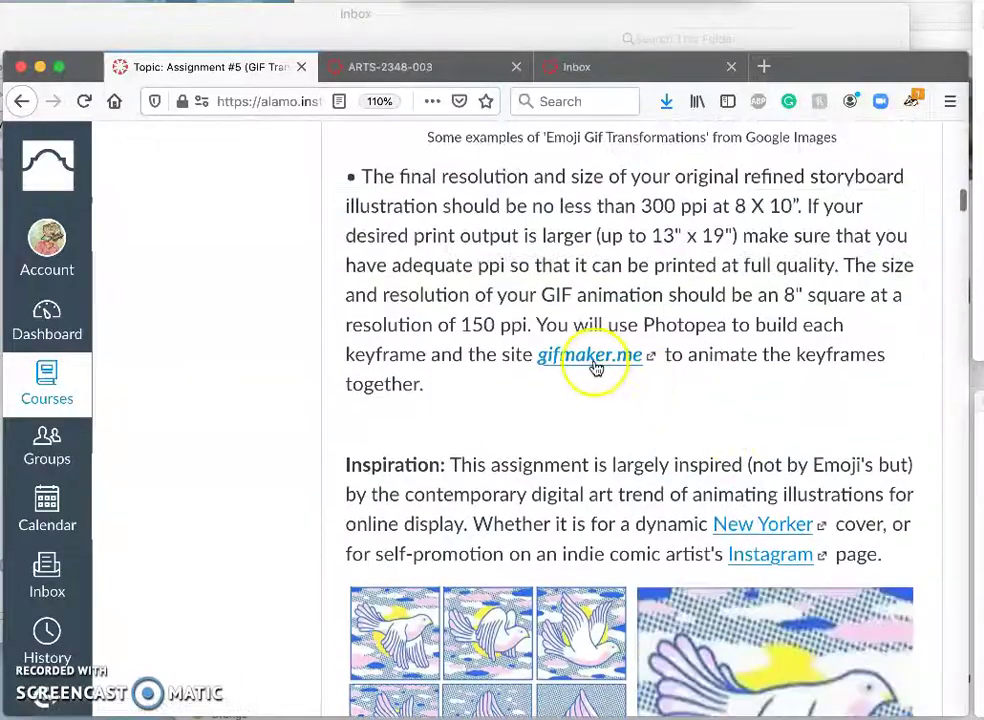
{"action": "right_click", "coordinate": [617, 357]}
{"action": "left_click", "coordinate": [625, 370]}
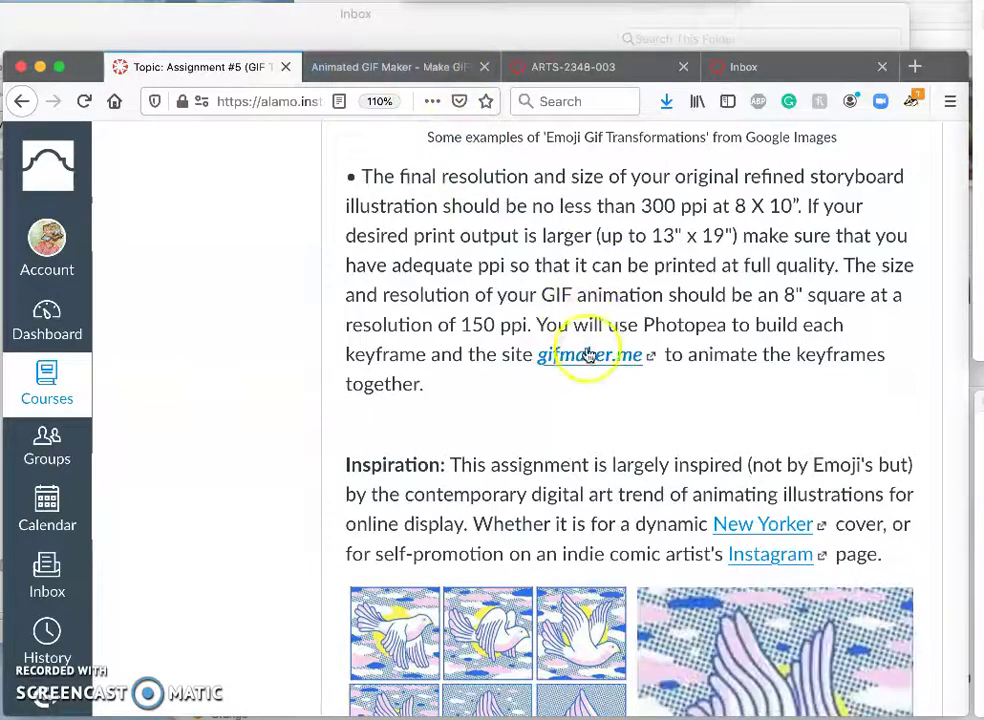
{"action": "scroll", "coordinate": [614, 408], "scroll_direction": "down", "scroll_amount": 3}
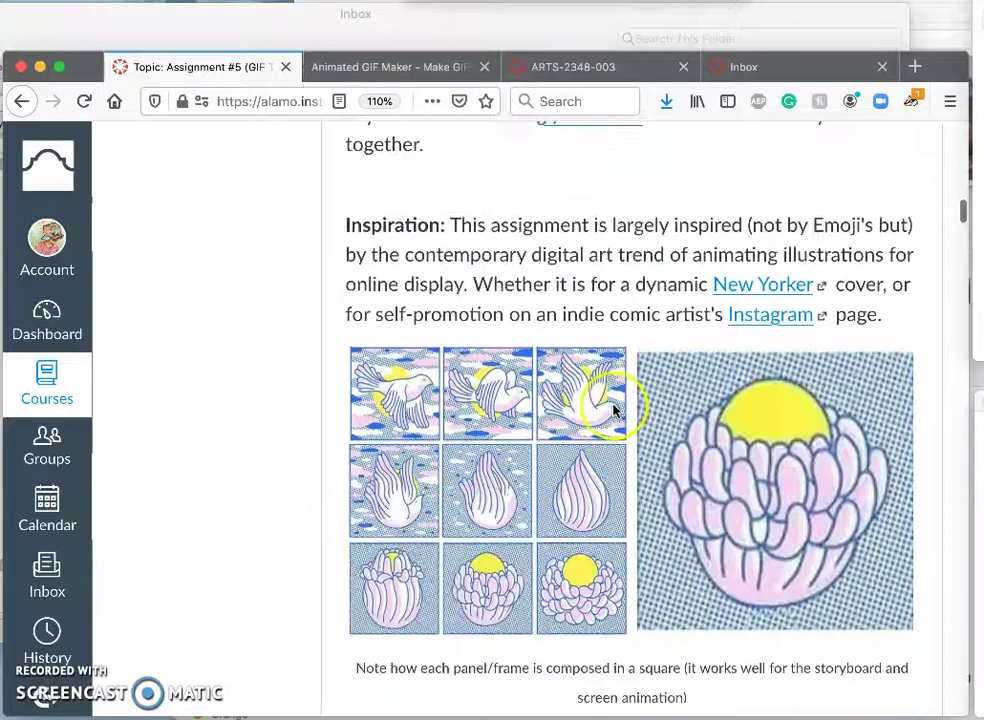
Switch to gifmaker.me and scroll to its 200 x 112 px canvas and 500 ms speed settings.
{"action": "left_click", "coordinate": [405, 70]}
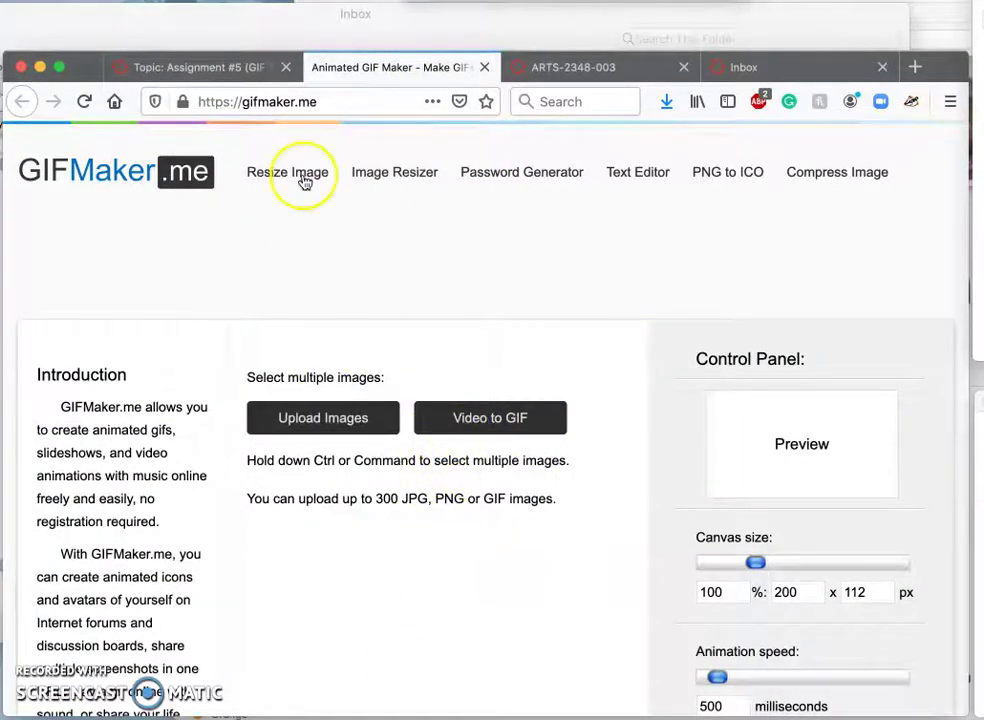
{"action": "scroll", "coordinate": [766, 510], "scroll_direction": "down", "scroll_amount": 3}
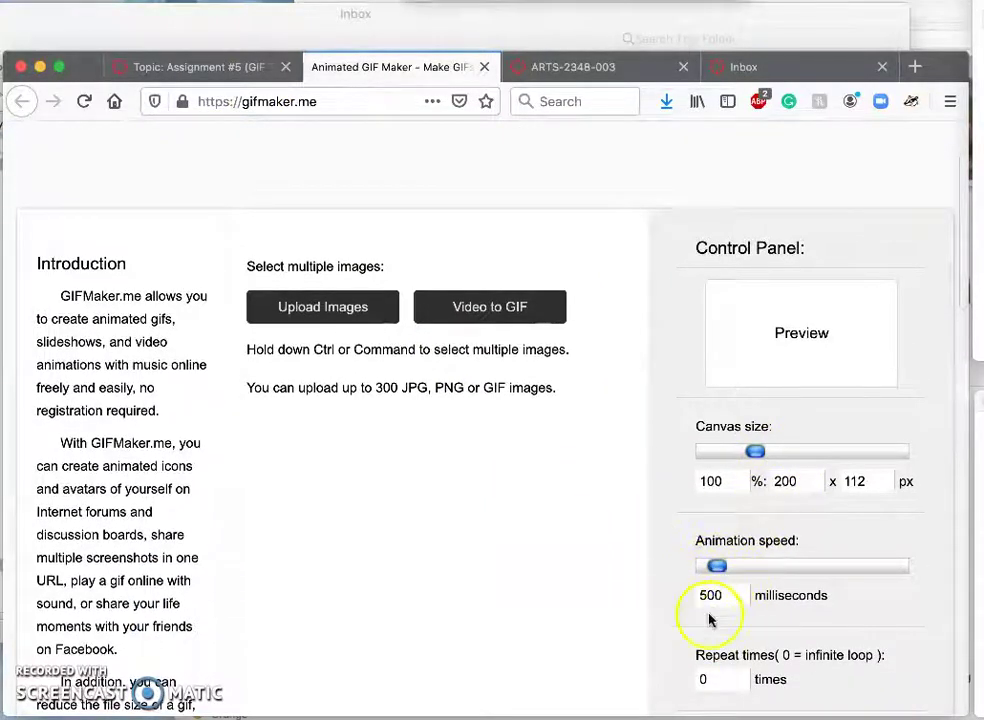
Return to the discussion and scroll down to the refined 50-frame platypus-to-ice GIF example.
{"action": "left_click", "coordinate": [225, 66]}
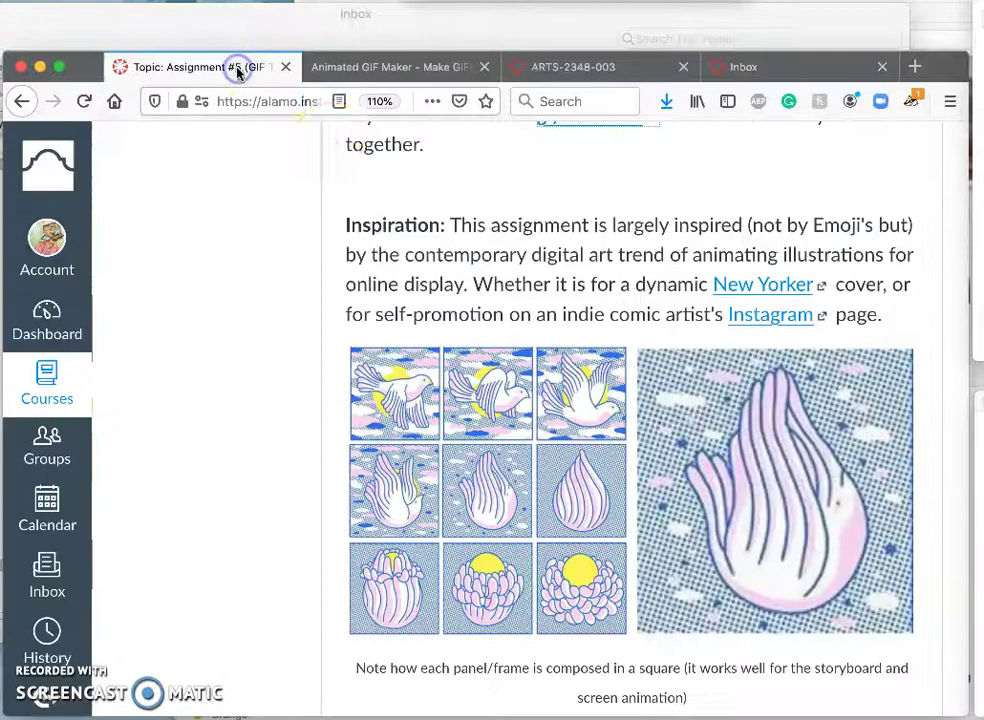
{"action": "scroll", "coordinate": [563, 413], "scroll_direction": "down", "scroll_amount": 10}
{"action": "scroll", "coordinate": [563, 413], "scroll_direction": "down", "scroll_amount": 20}
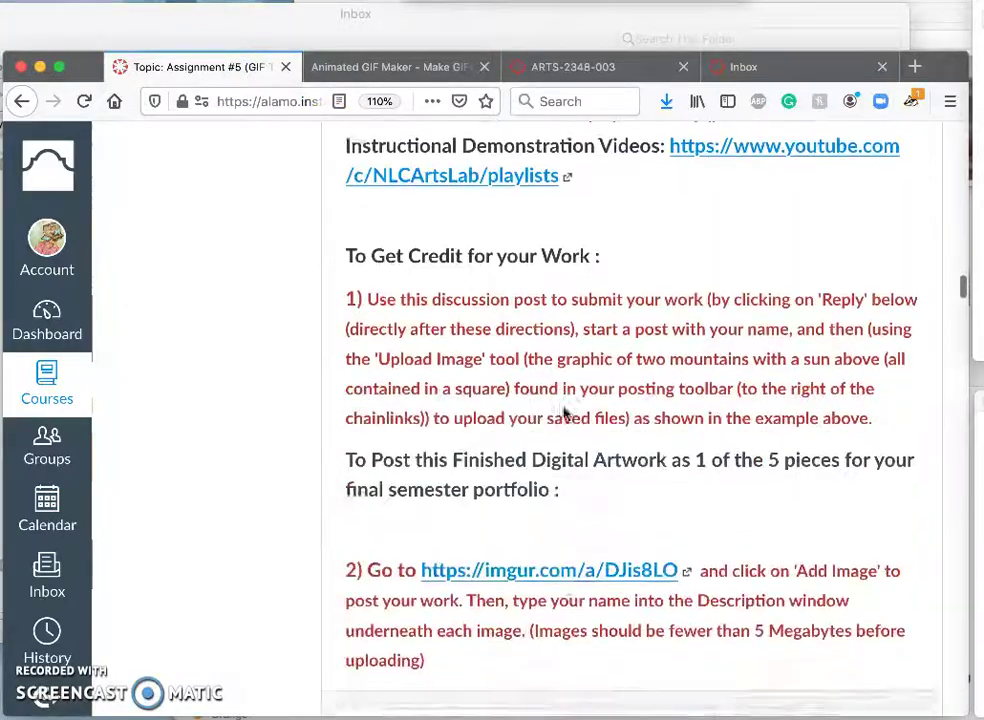
{"action": "scroll", "coordinate": [563, 413], "scroll_direction": "down", "scroll_amount": 1}
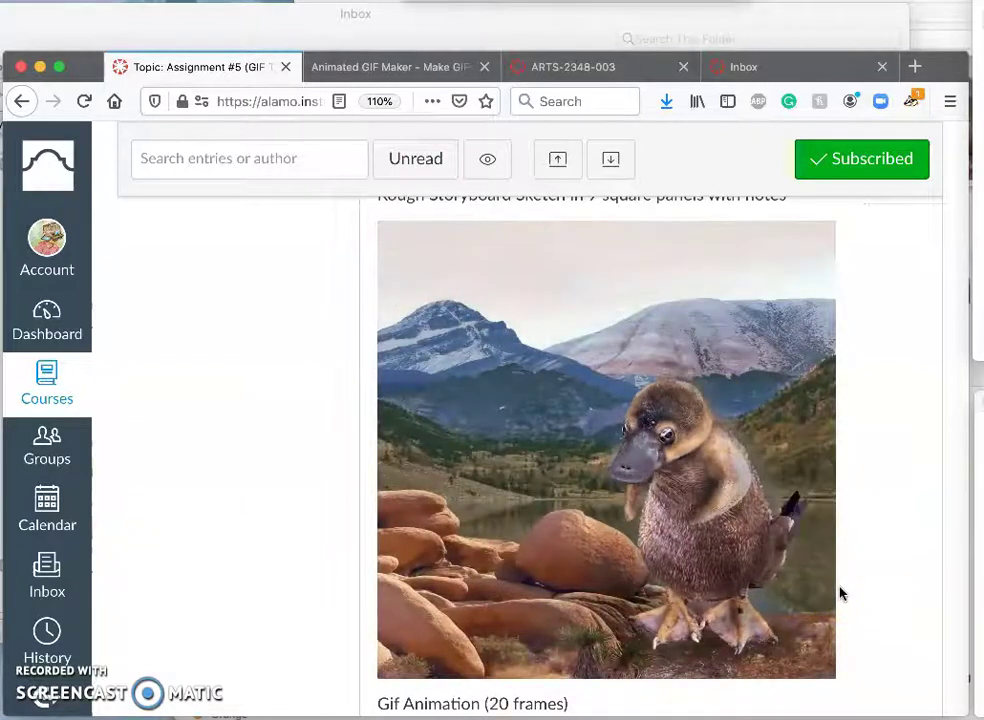
{"action": "left_click_drag", "start_coordinate": [826, 588], "coordinate": [633, 545]}
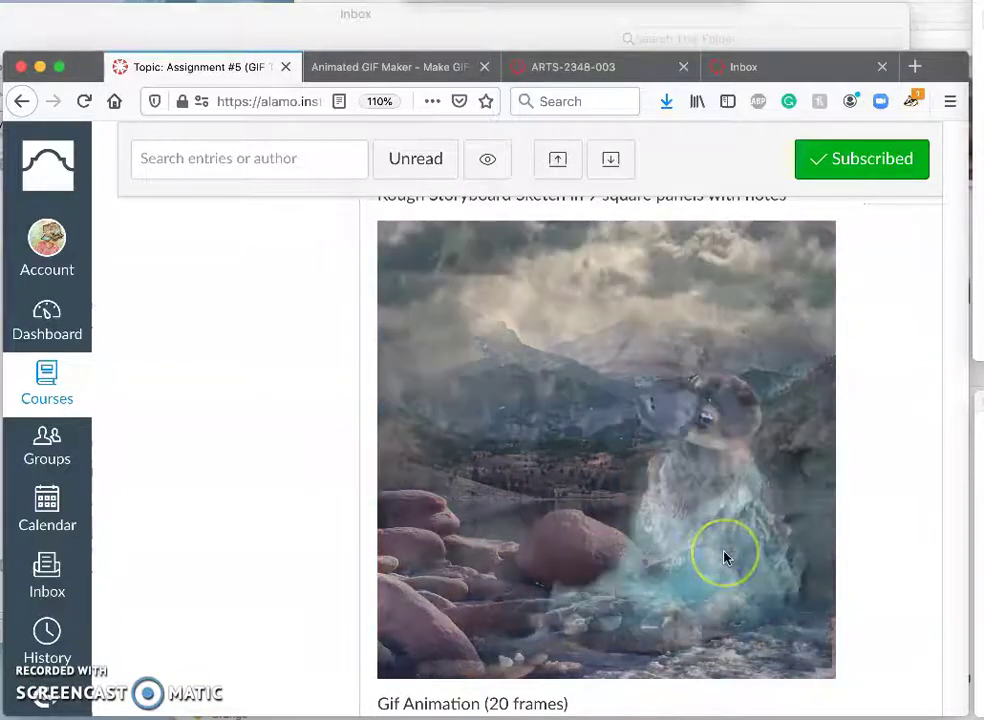
{"action": "left_click_drag", "start_coordinate": [523, 556], "coordinate": [504, 392]}
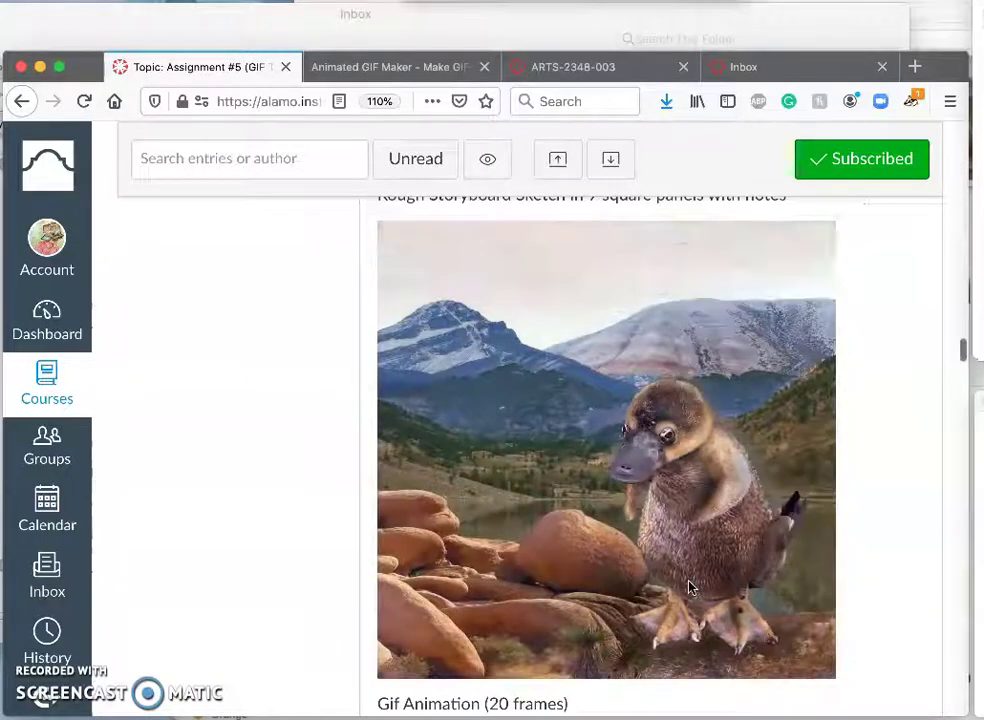
{"action": "scroll", "coordinate": [689, 587], "scroll_direction": "down", "scroll_amount": 5}
{"action": "scroll", "coordinate": [689, 587], "scroll_direction": "down", "scroll_amount": 1}
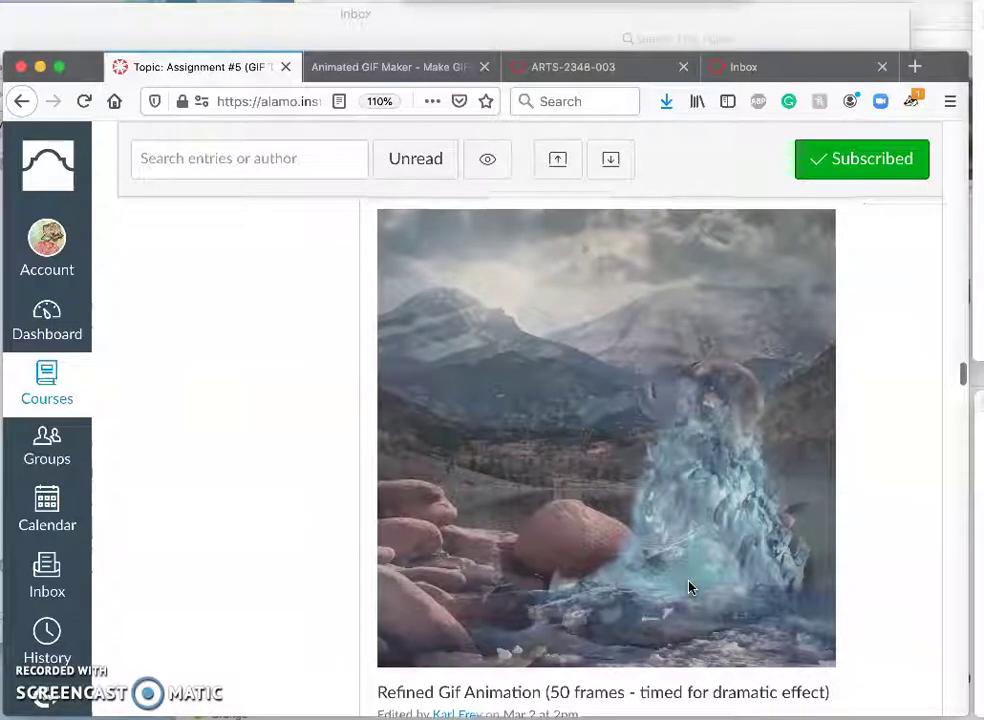
{"action": "left_click", "coordinate": [743, 567]}
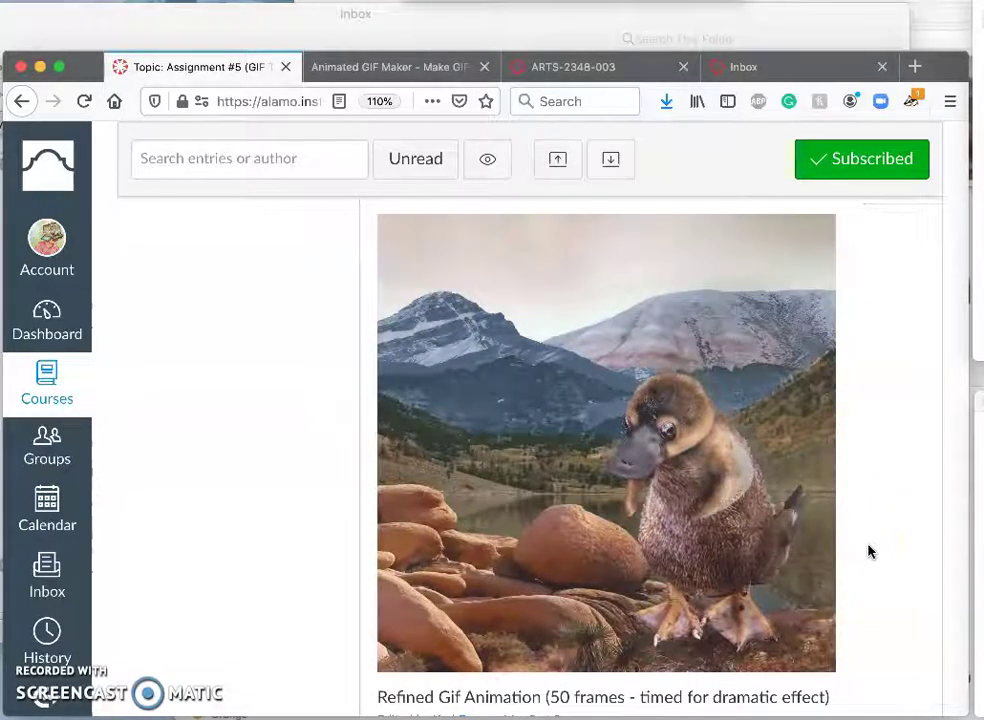
{"action": "left_click", "coordinate": [773, 503]}
{"action": "left_click", "coordinate": [877, 548]}
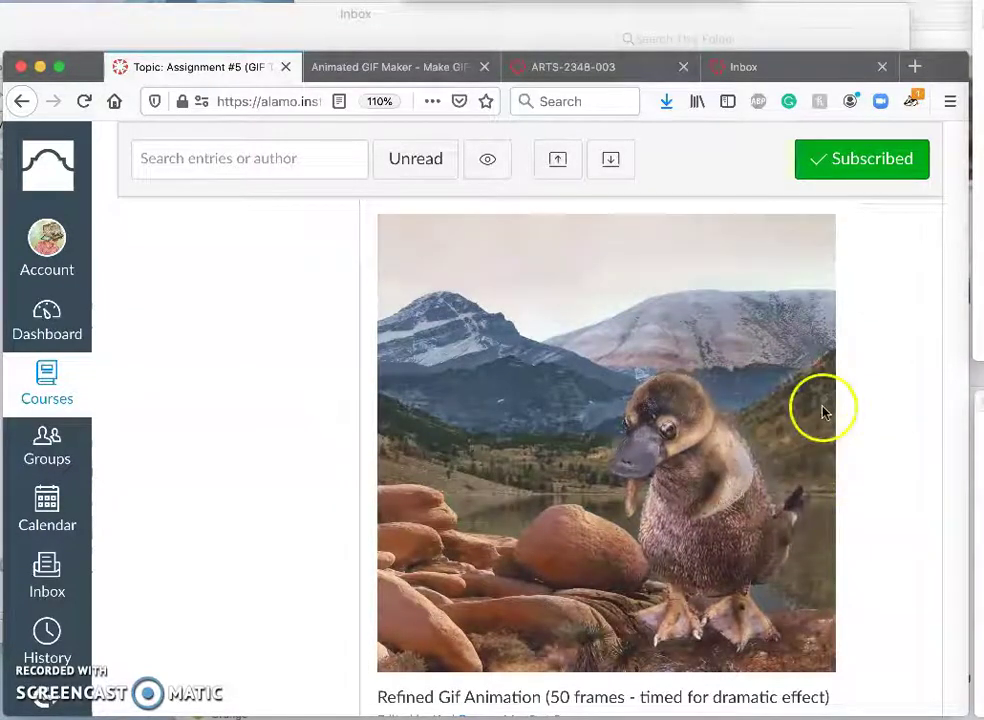
Scroll through the discussion, then bring forward the Finder window with the platypus project files.
{"action": "scroll", "coordinate": [862, 472], "scroll_direction": "down", "scroll_amount": 5}
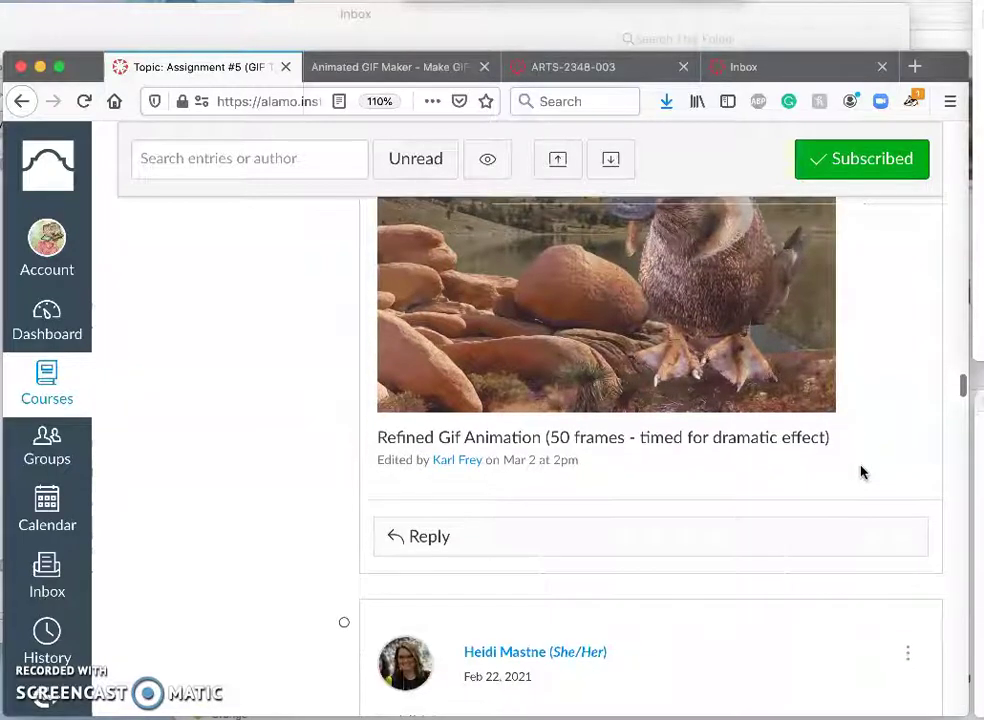
{"action": "scroll", "coordinate": [862, 472], "scroll_direction": "up", "scroll_amount": 5}
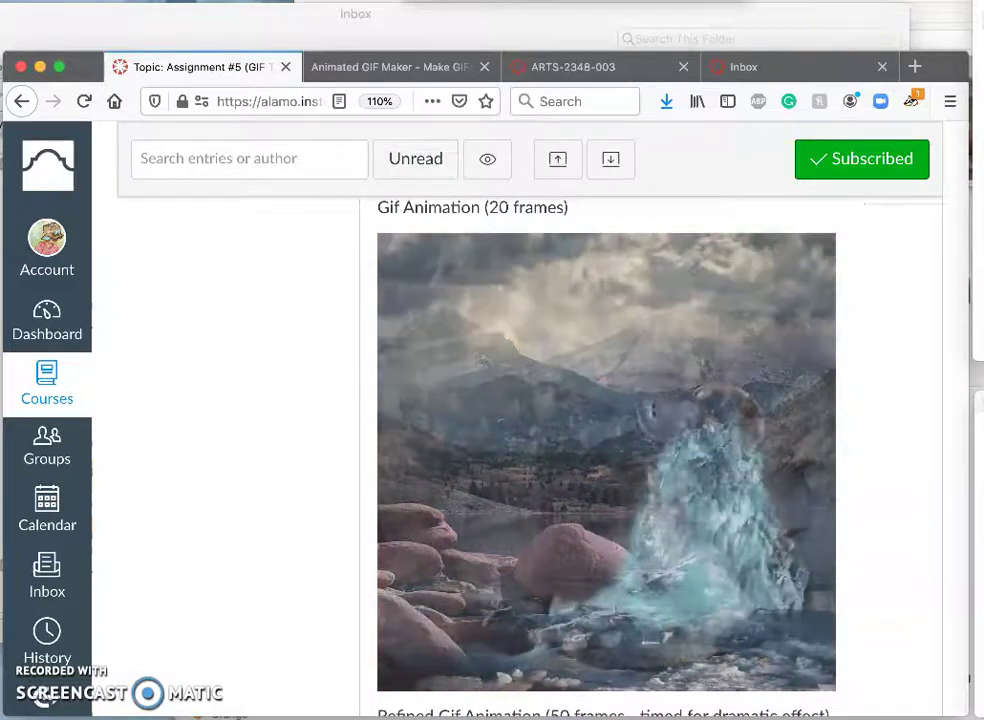
{"action": "left_click", "coordinate": [843, 20]}
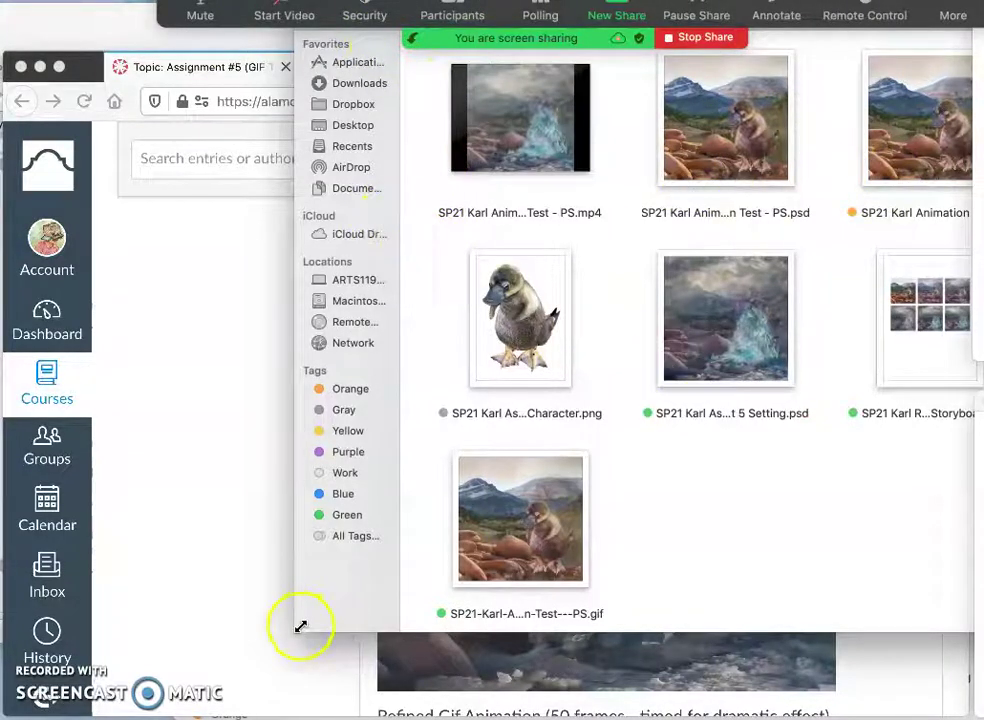
Enlarge the Assignment #5 Finder window and move it down and left.
{"action": "left_click_drag", "start_coordinate": [300, 626], "coordinate": [278, 660]}
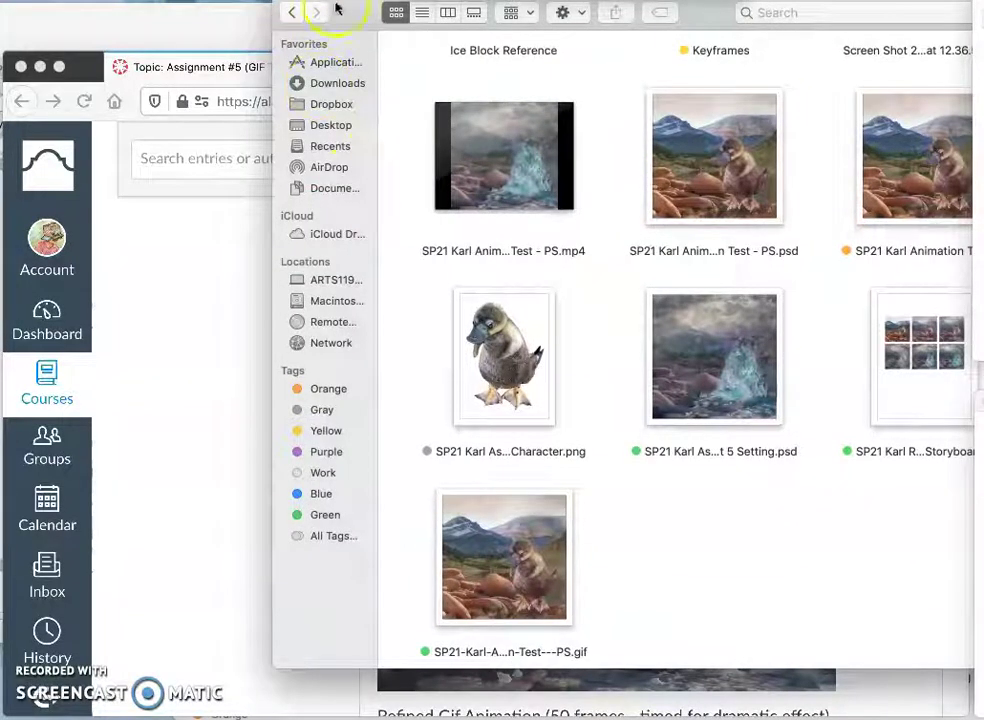
{"action": "left_click_drag", "start_coordinate": [350, 2], "coordinate": [270, 20]}
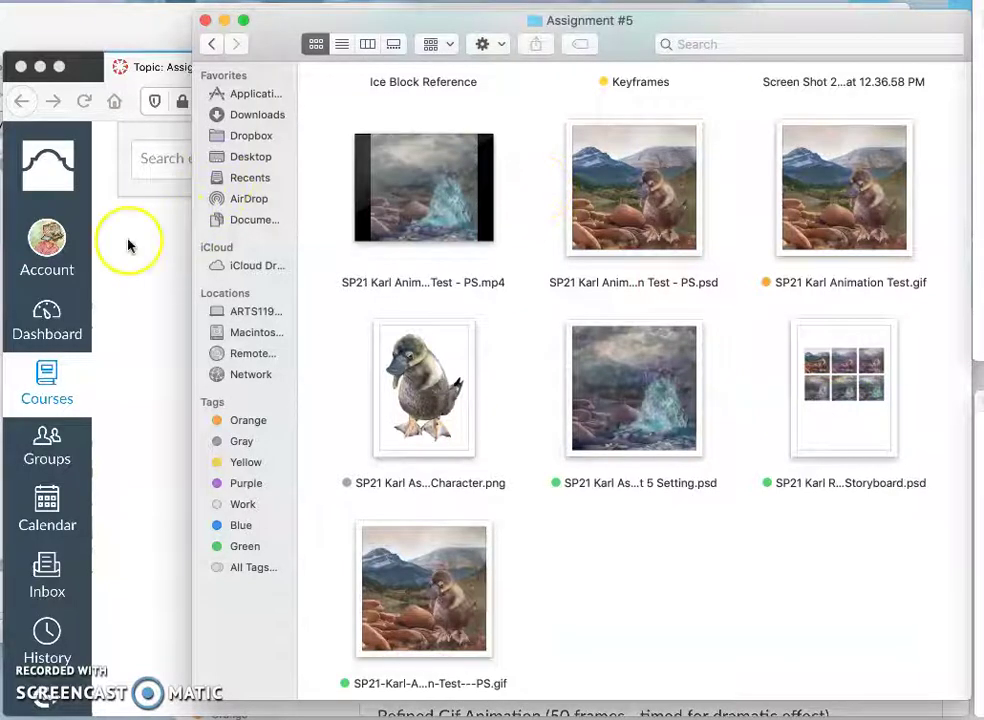
{"action": "left_click_drag", "start_coordinate": [270, 36], "coordinate": [271, 7]}
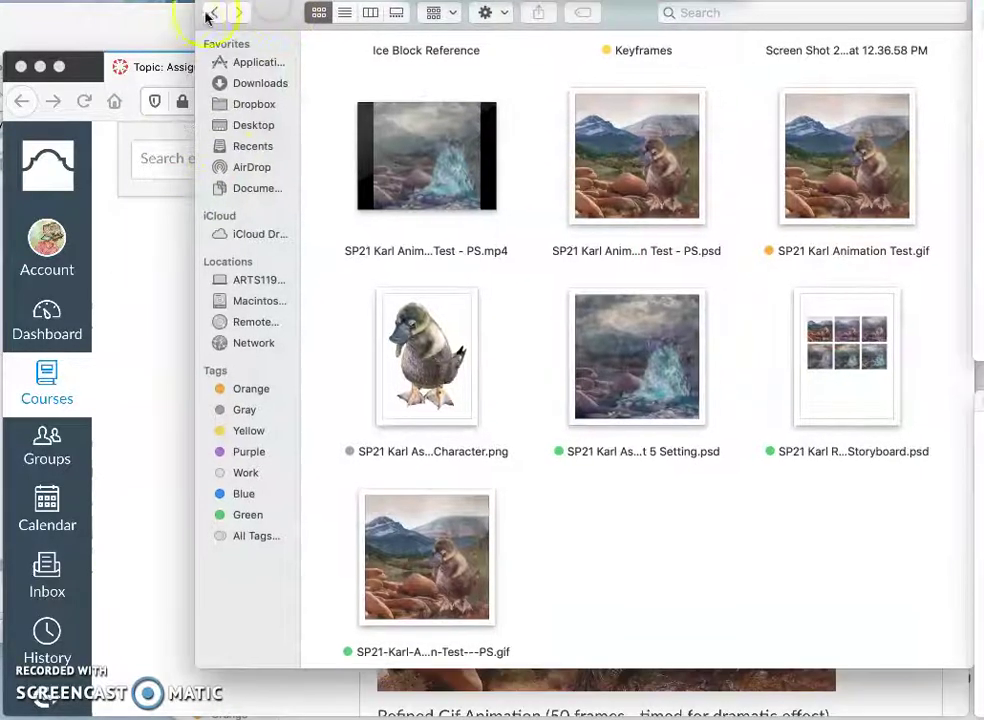
Move the Outlook mail window aside and hide it.
{"action": "left_click", "coordinate": [158, 18]}
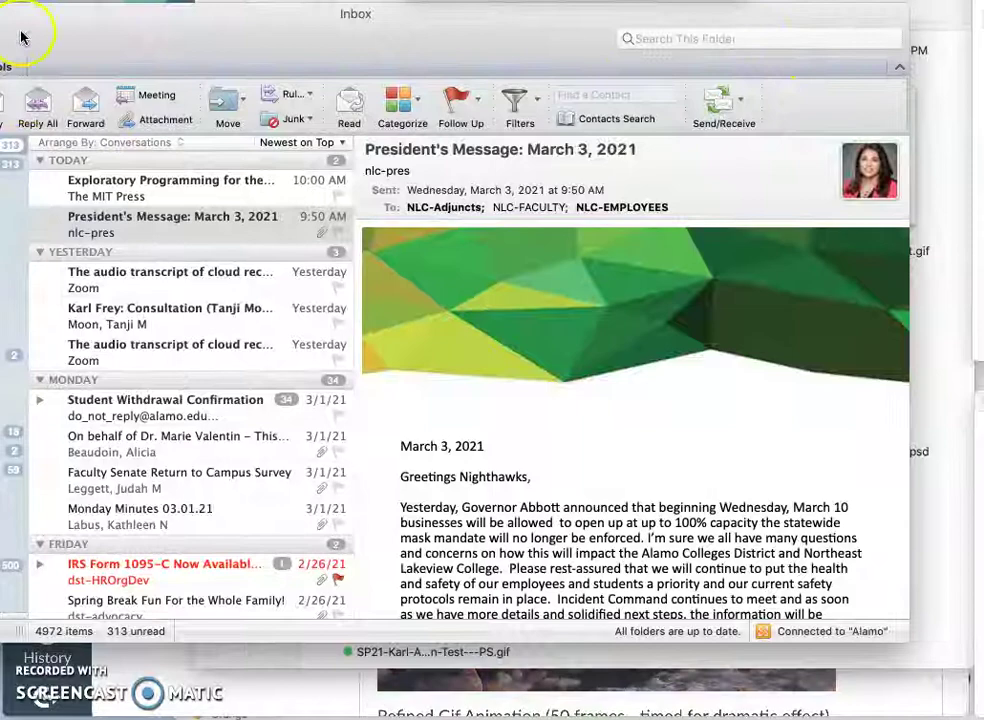
{"action": "left_click_drag", "start_coordinate": [22, 37], "coordinate": [113, 336]}
{"action": "key", "text": "super+h"}
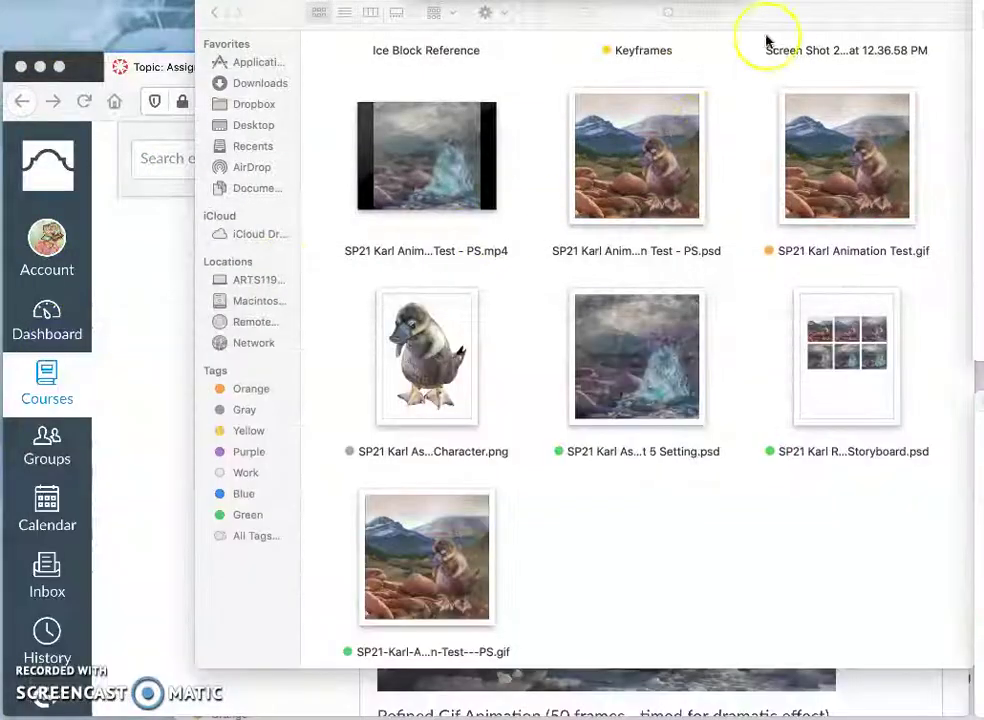
Load Photopea in a new browser tab.
{"action": "left_click", "coordinate": [158, 270]}
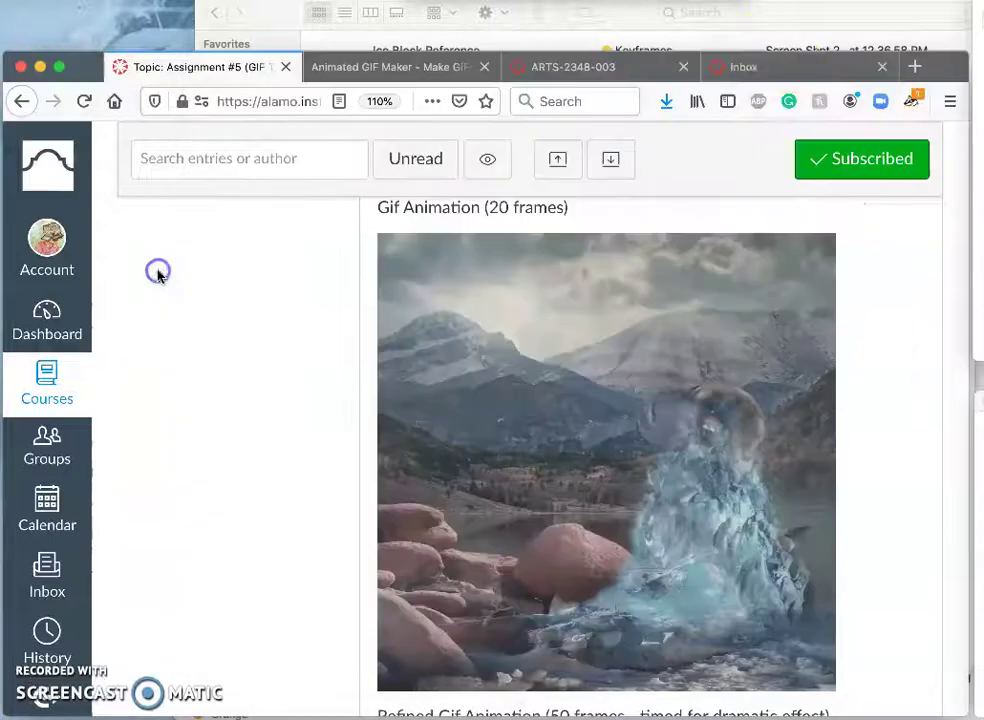
{"action": "left_click", "coordinate": [914, 67]}
{"action": "type", "text": "photo"}
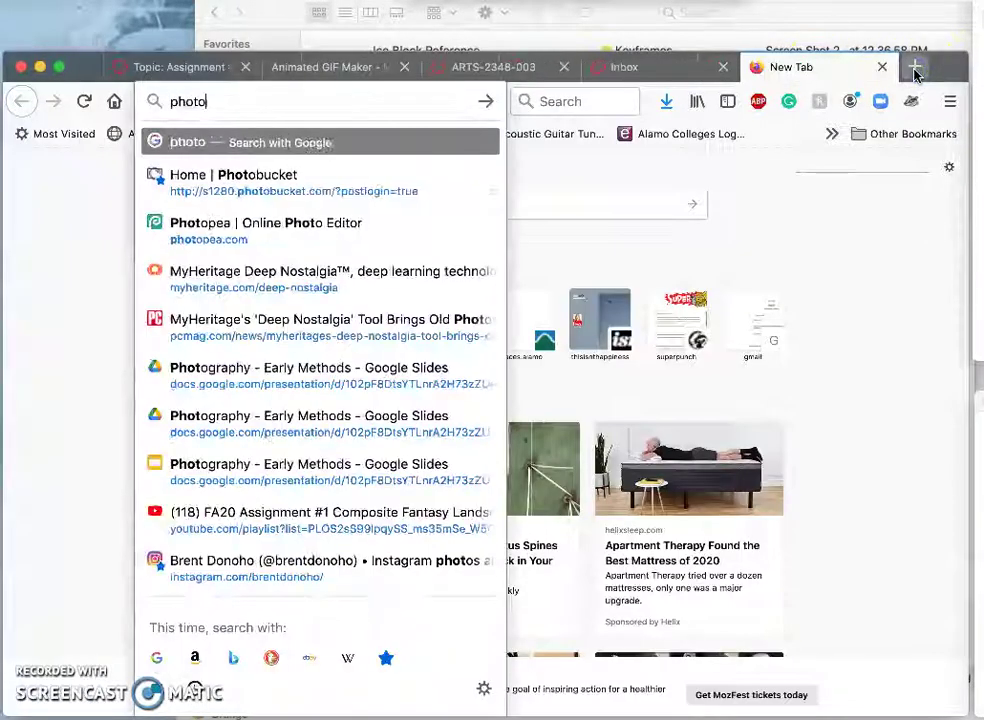
{"action": "type", "text": "p"}
{"action": "key", "text": "Return"}
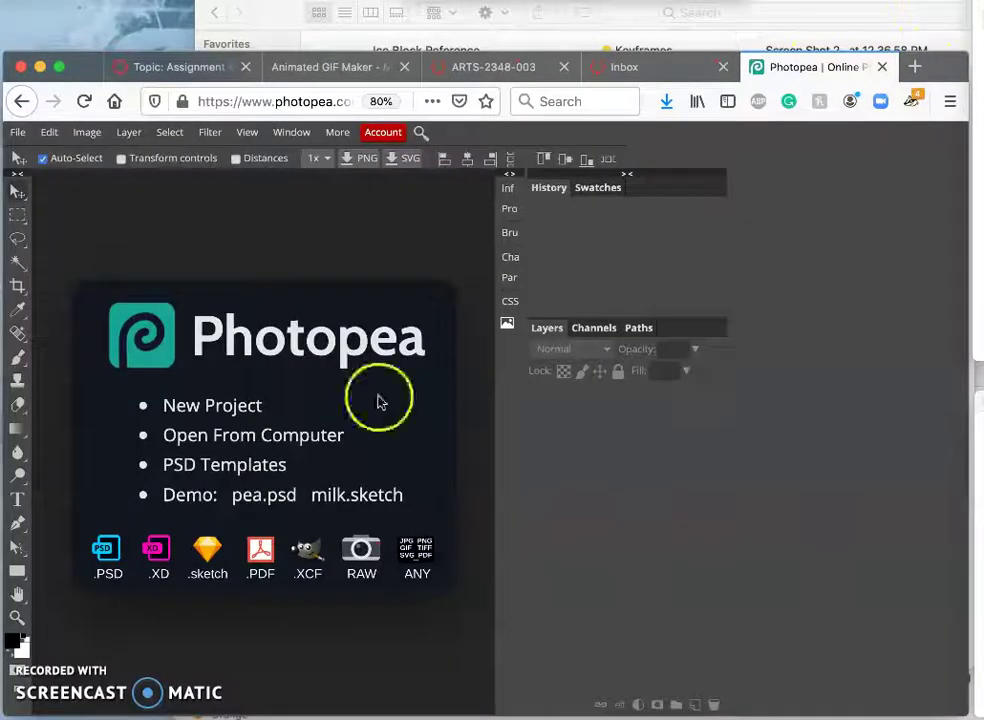
Open the Refined Storyboard PSD from SP21 DIGITAL ART I > Assignment #5, grouping files by Kind.
{"action": "left_click", "coordinate": [270, 436]}
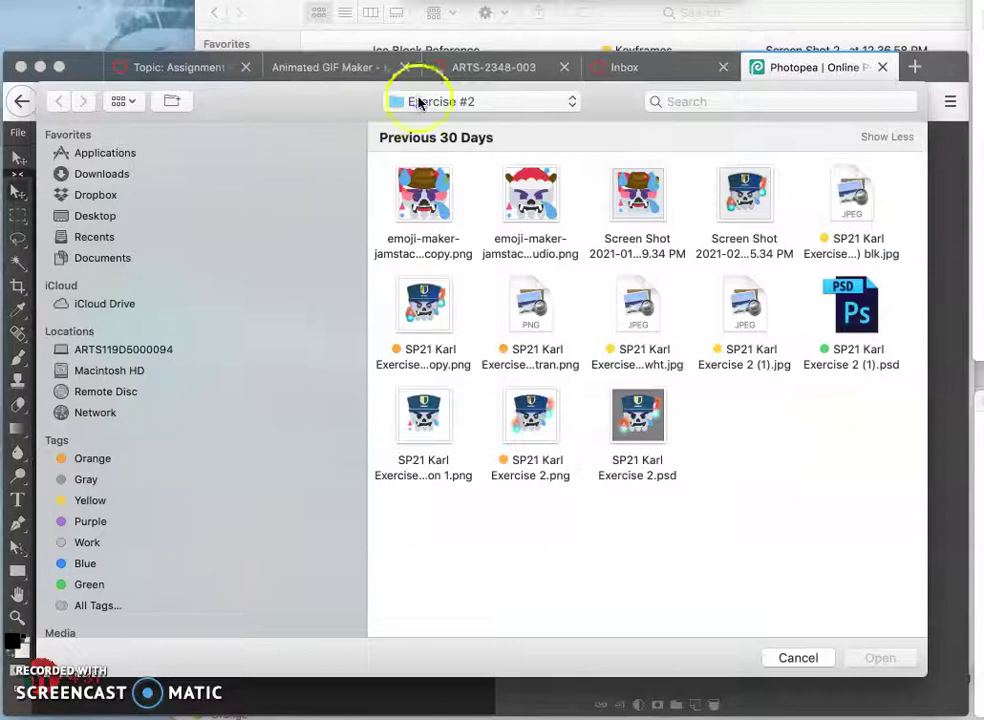
{"action": "left_click", "coordinate": [416, 103]}
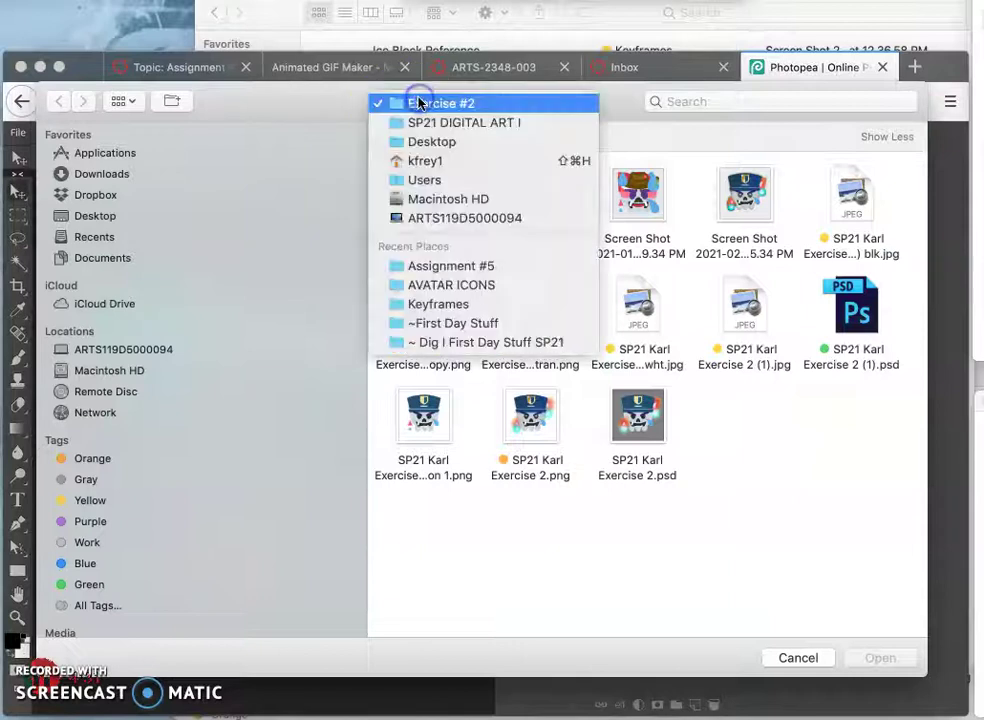
{"action": "left_click", "coordinate": [419, 122]}
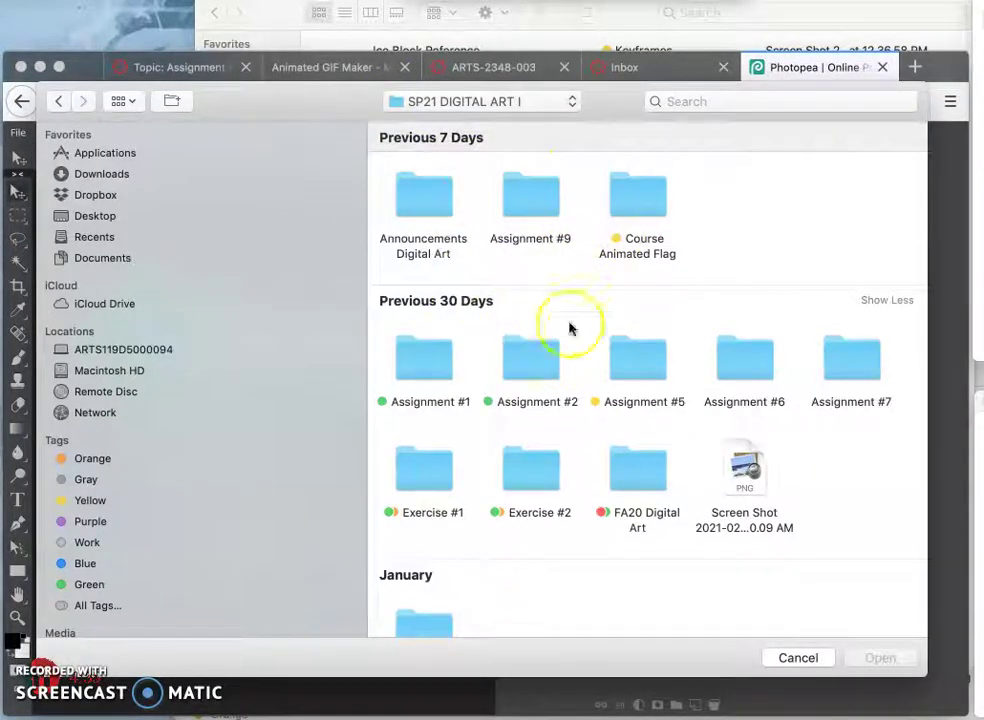
{"action": "double_click", "coordinate": [640, 366]}
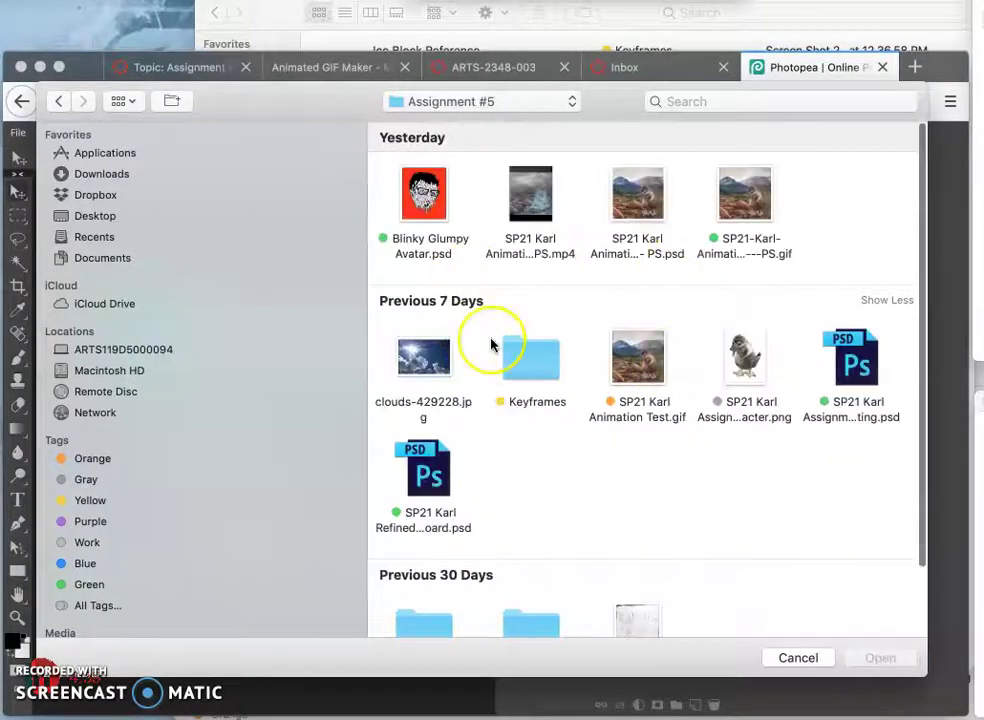
{"action": "left_click", "coordinate": [129, 103]}
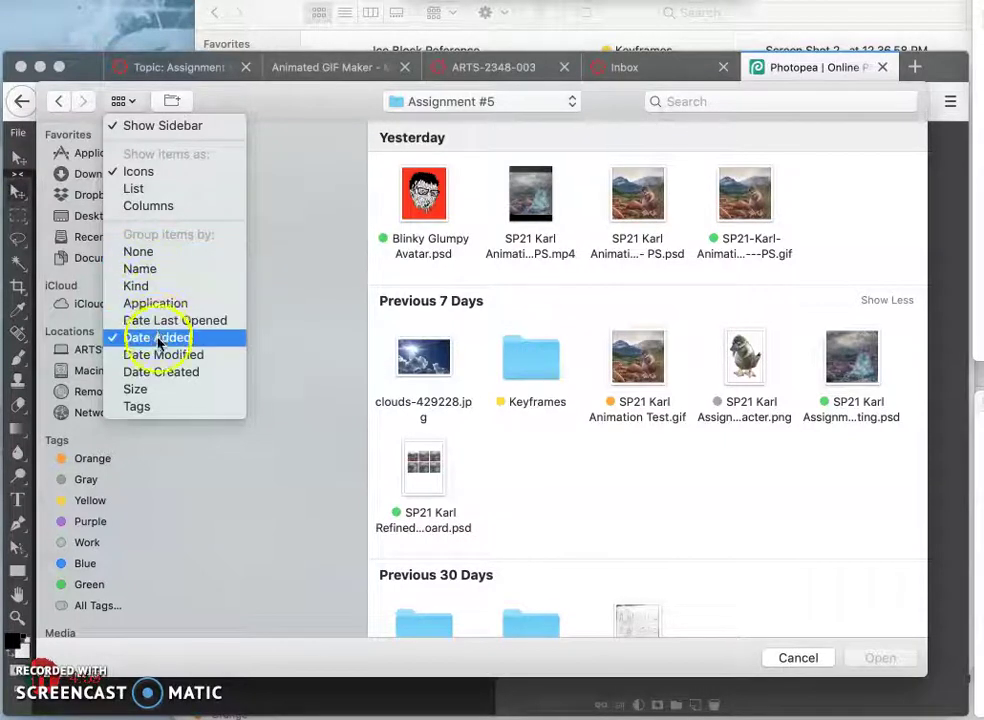
{"action": "left_click", "coordinate": [138, 289]}
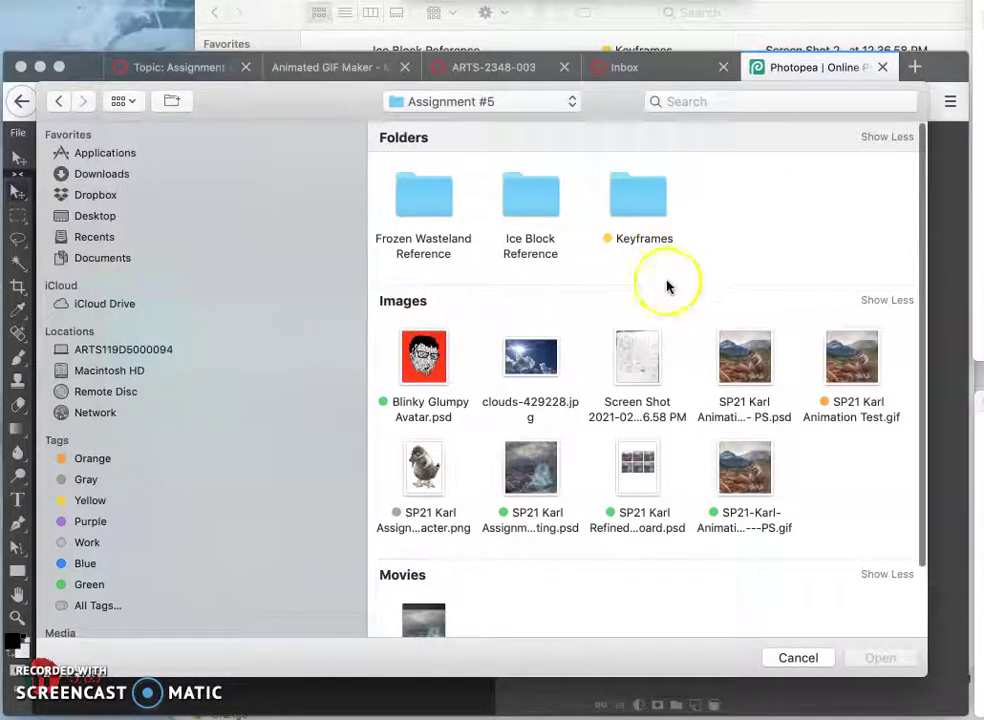
{"action": "left_click", "coordinate": [648, 468]}
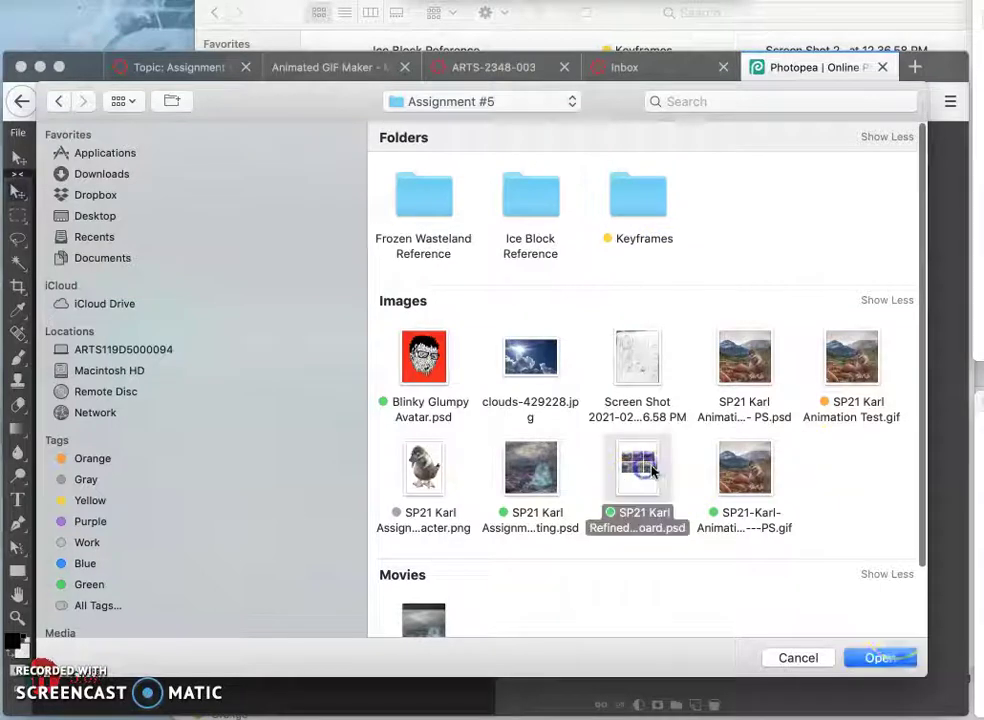
{"action": "left_click", "coordinate": [880, 656]}
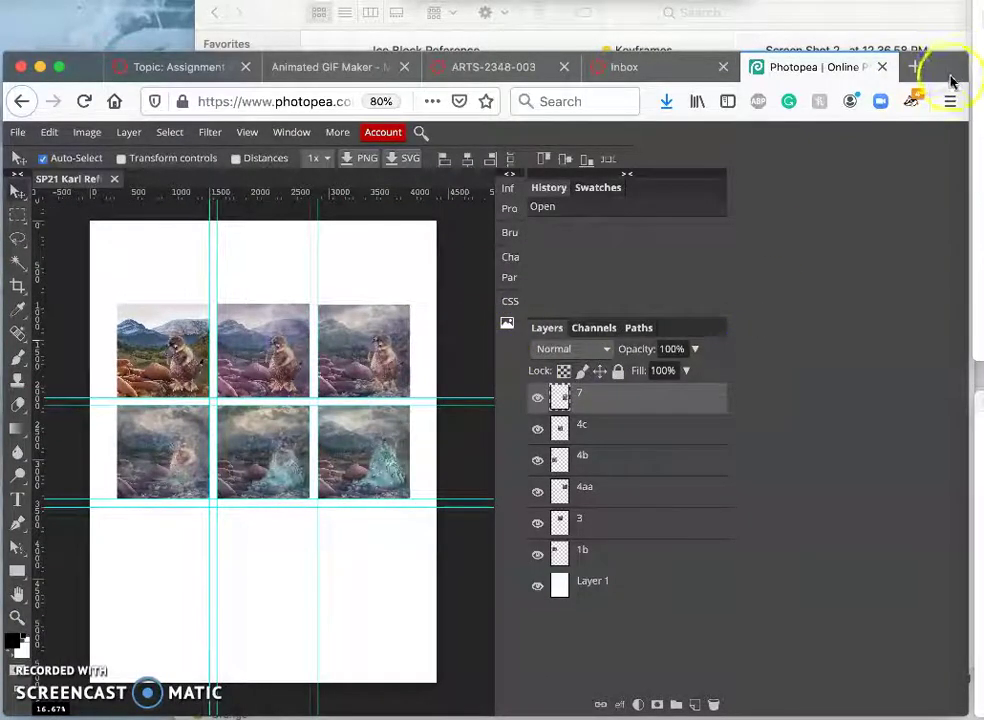
Widen the workspace, place the horizontal guide between panel rows, and show and reposition layer 7.
{"action": "left_click_drag", "start_coordinate": [966, 178], "coordinate": [983, 178]}
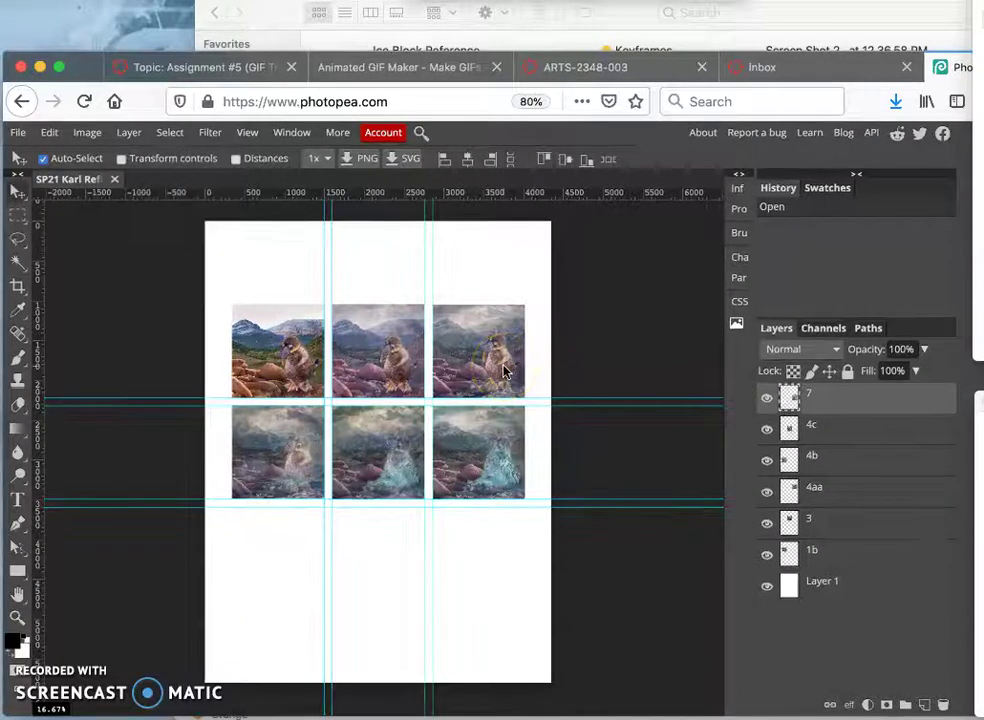
{"action": "left_click_drag", "start_coordinate": [378, 408], "coordinate": [706, 397]}
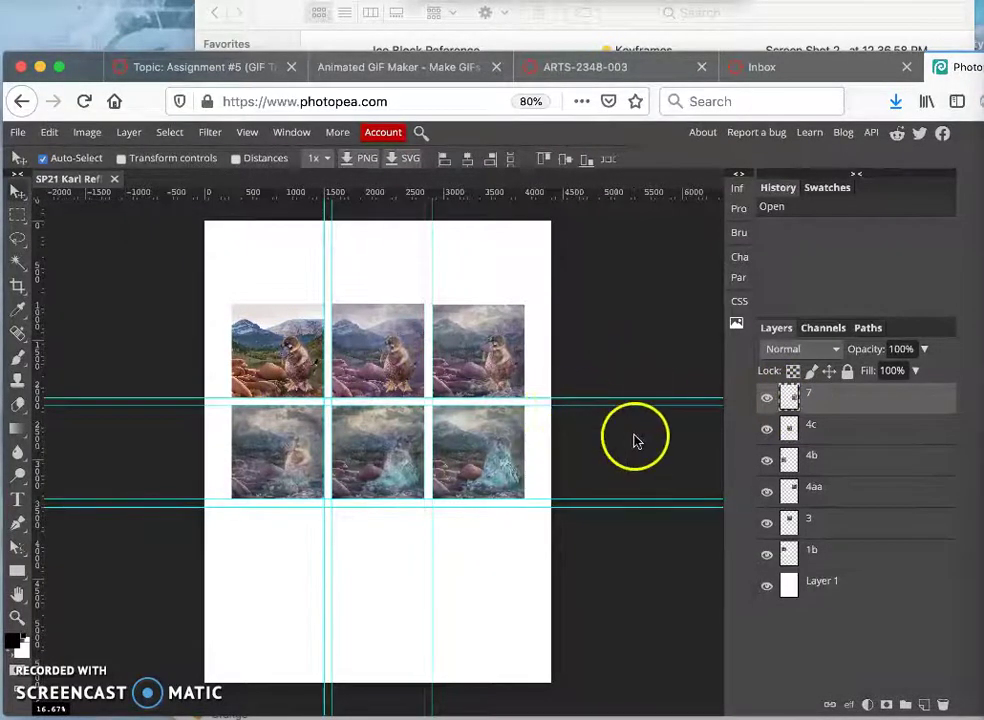
{"action": "left_click", "coordinate": [767, 404]}
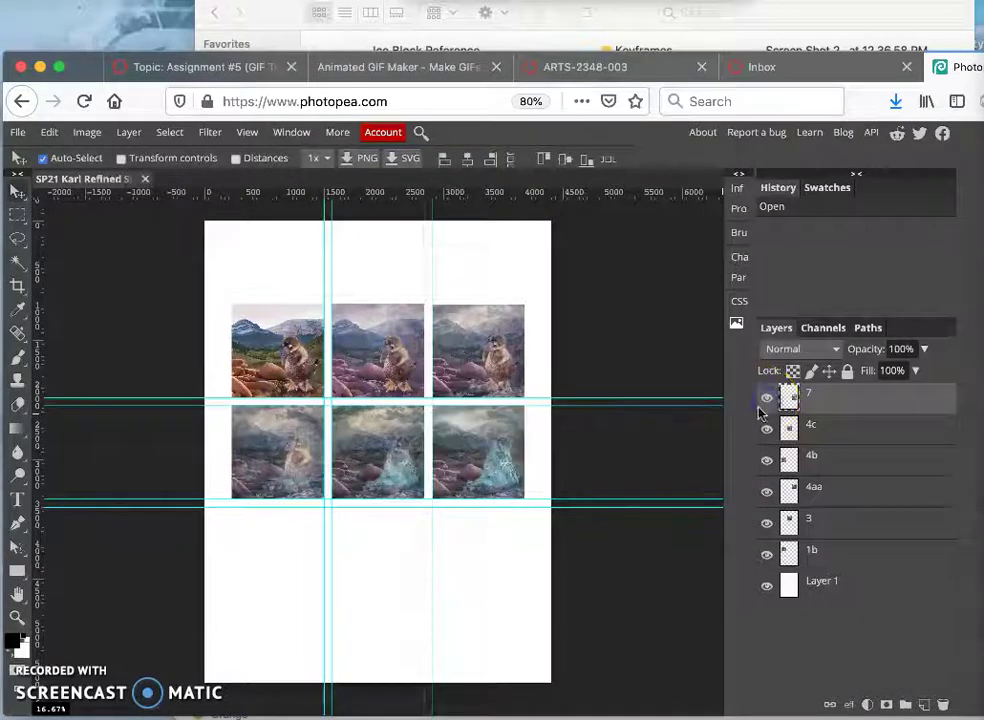
{"action": "mouse_move", "coordinate": [427, 367]}
{"action": "left_mouse_down"}
{"action": "mouse_move", "coordinate": [457, 437]}
{"action": "mouse_move", "coordinate": [369, 439]}
{"action": "mouse_move", "coordinate": [443, 401]}
{"action": "mouse_move", "coordinate": [373, 373]}
{"action": "mouse_move", "coordinate": [406, 450]}
{"action": "left_mouse_up"}
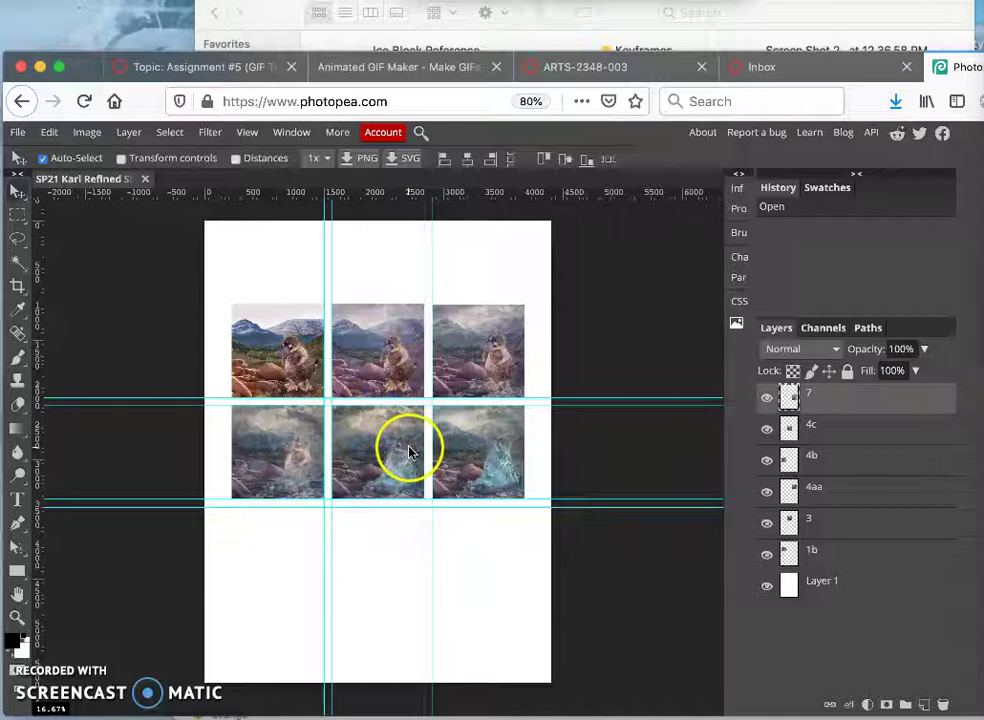
Open the Keyframes folder and drag 7.jpg into the Photopea storyboard document.
{"action": "left_click", "coordinate": [738, 14]}
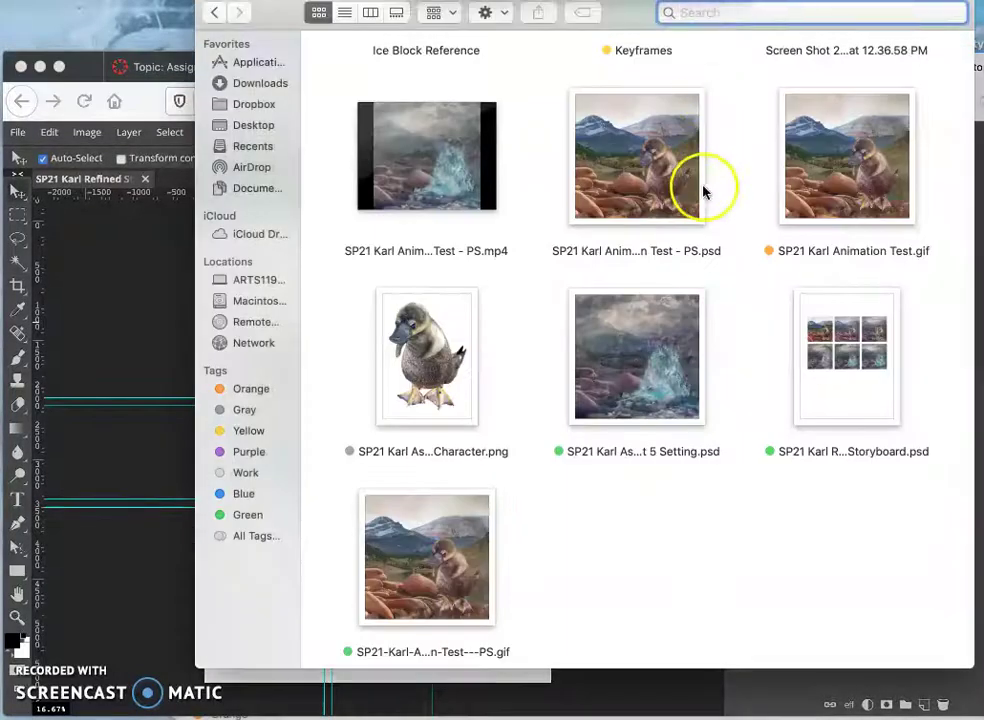
{"action": "scroll", "coordinate": [703, 192], "scroll_direction": "up", "scroll_amount": 3}
{"action": "double_click", "coordinate": [659, 314]}
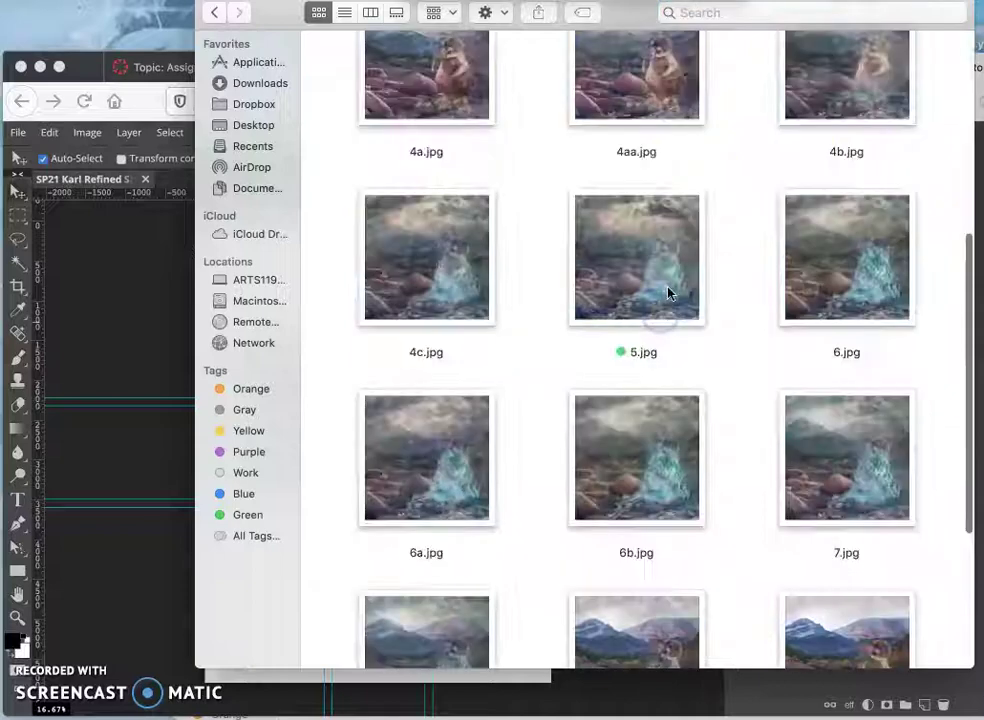
{"action": "scroll", "coordinate": [694, 322], "scroll_direction": "down", "scroll_amount": 3}
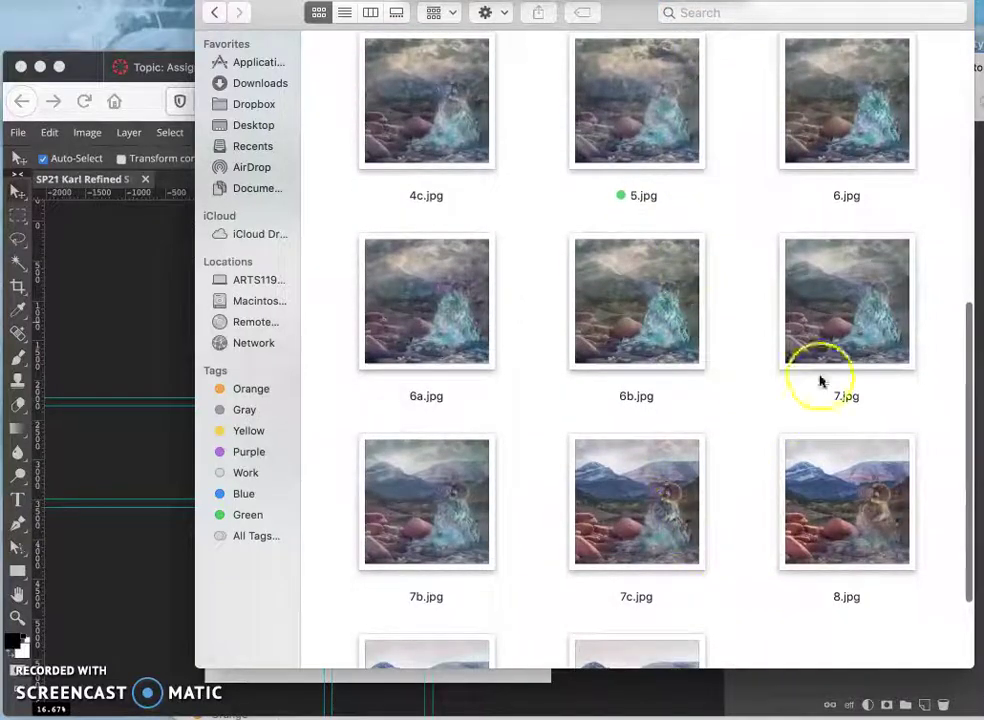
{"action": "left_click_drag", "start_coordinate": [838, 318], "coordinate": [656, 685]}
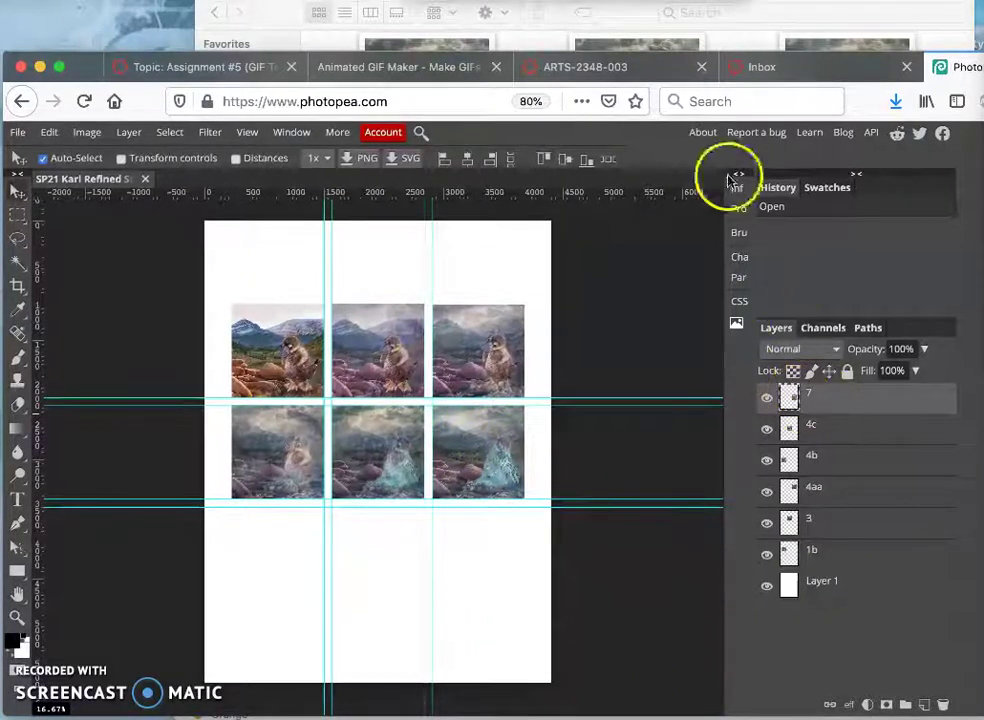
{"action": "left_click", "coordinate": [519, 41]}
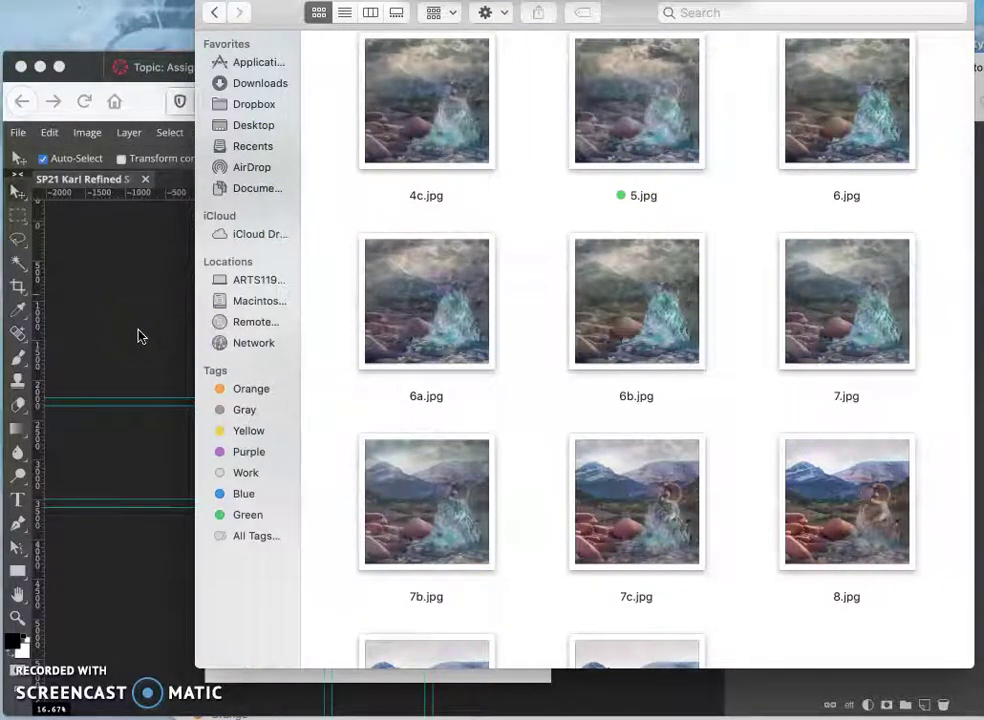
{"action": "left_click", "coordinate": [808, 396]}
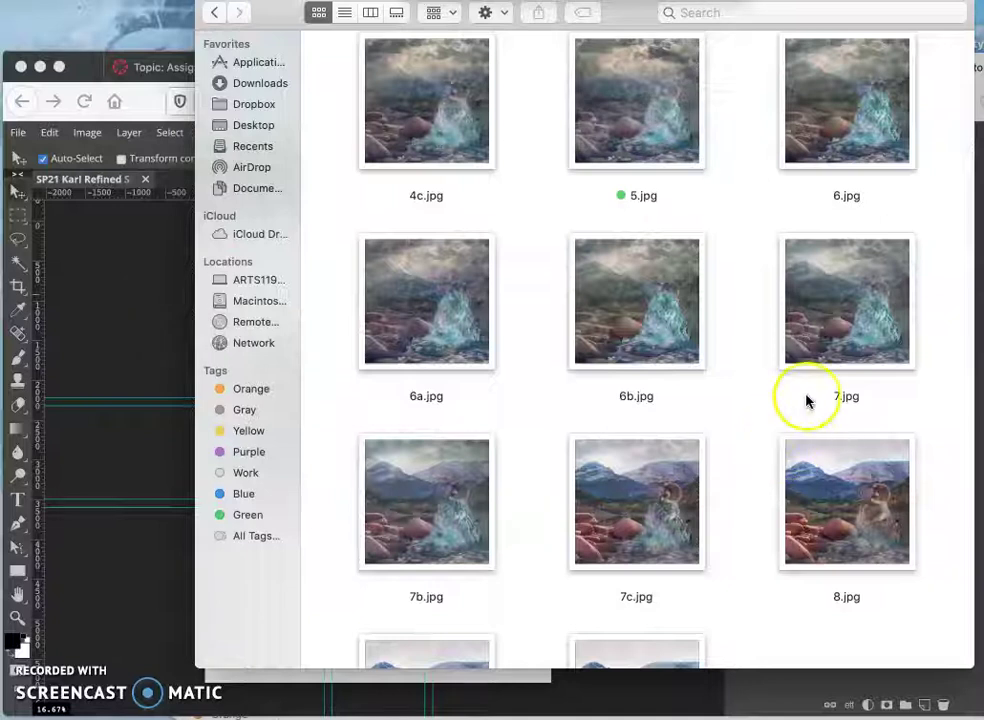
{"action": "left_click", "coordinate": [127, 481]}
{"action": "left_click", "coordinate": [765, 383]}
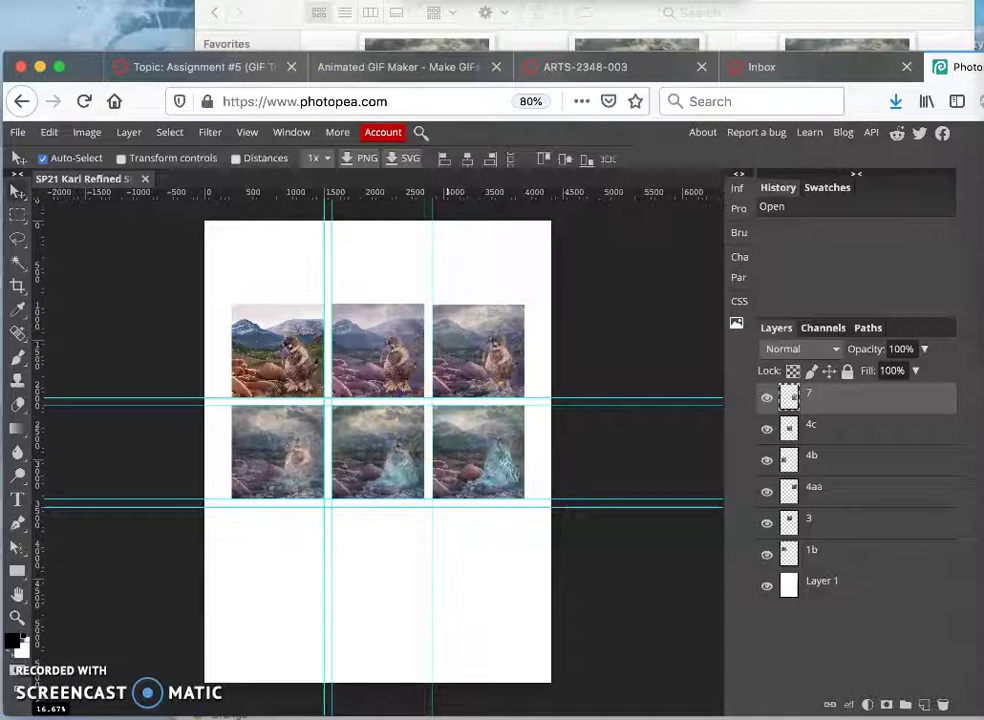
Scroll through the Keyframes thumbnails, 1.jpg to 9.jpg, comparing frame variants.
{"action": "left_click", "coordinate": [313, 42]}
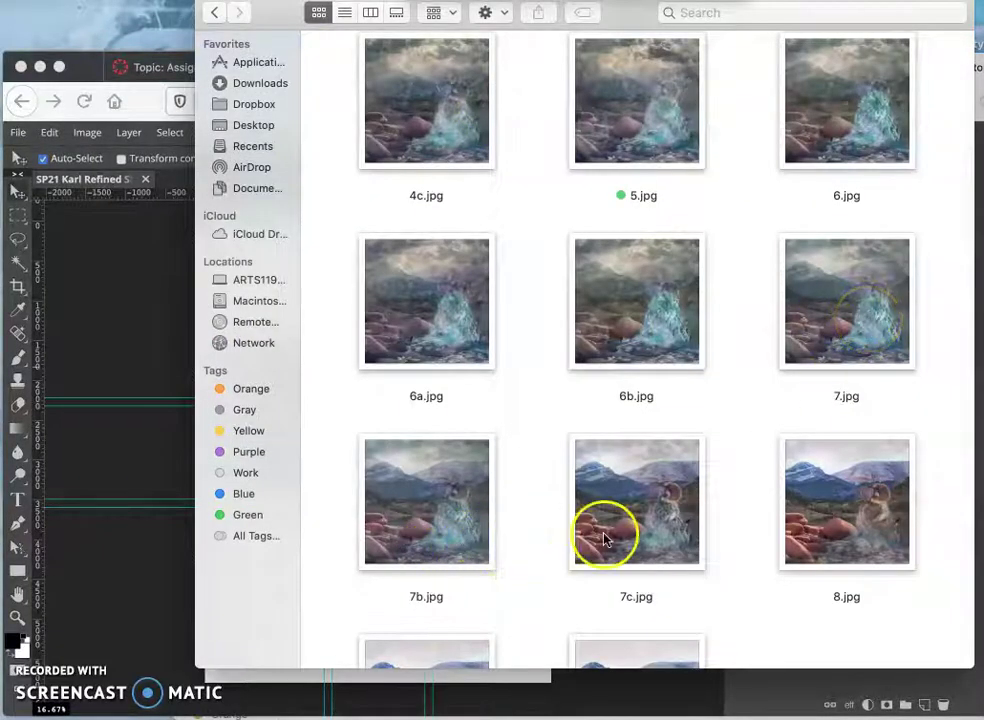
{"action": "scroll", "coordinate": [839, 531], "scroll_direction": "down", "scroll_amount": 3}
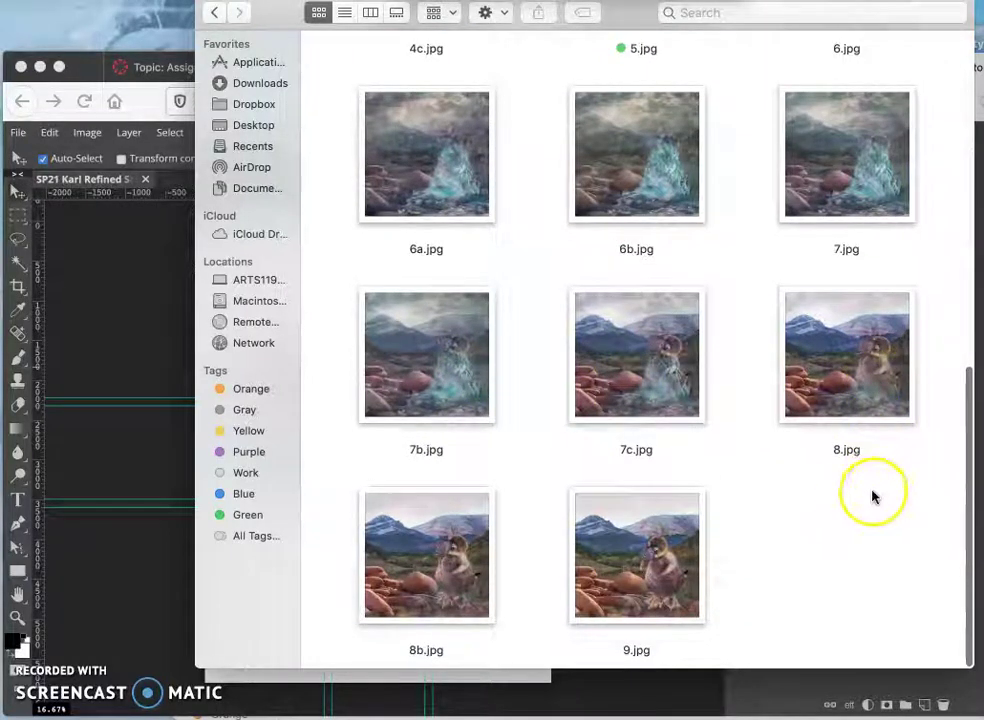
{"action": "scroll", "coordinate": [842, 397], "scroll_direction": "up", "scroll_amount": 7}
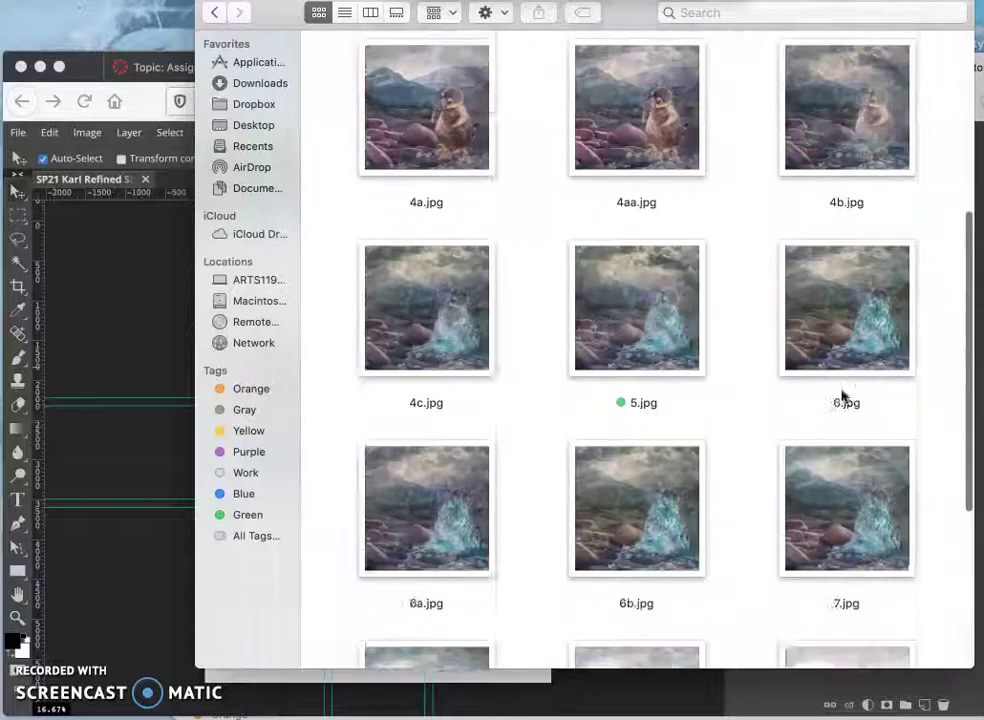
{"action": "scroll", "coordinate": [842, 397], "scroll_direction": "up", "scroll_amount": 8}
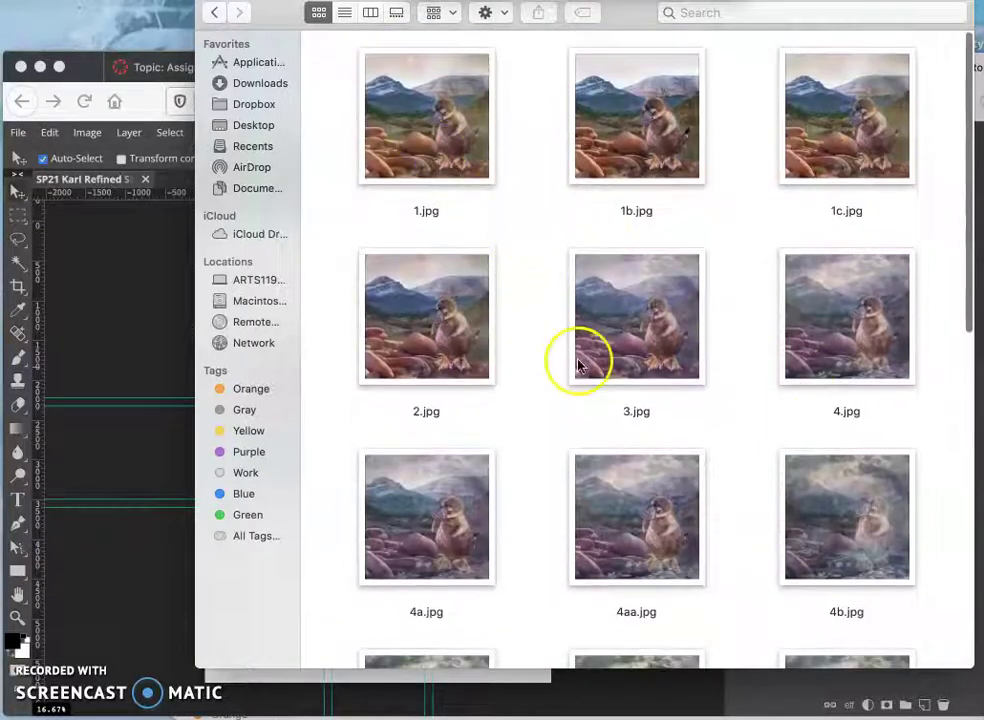
{"action": "scroll", "coordinate": [593, 402], "scroll_direction": "down", "scroll_amount": 15}
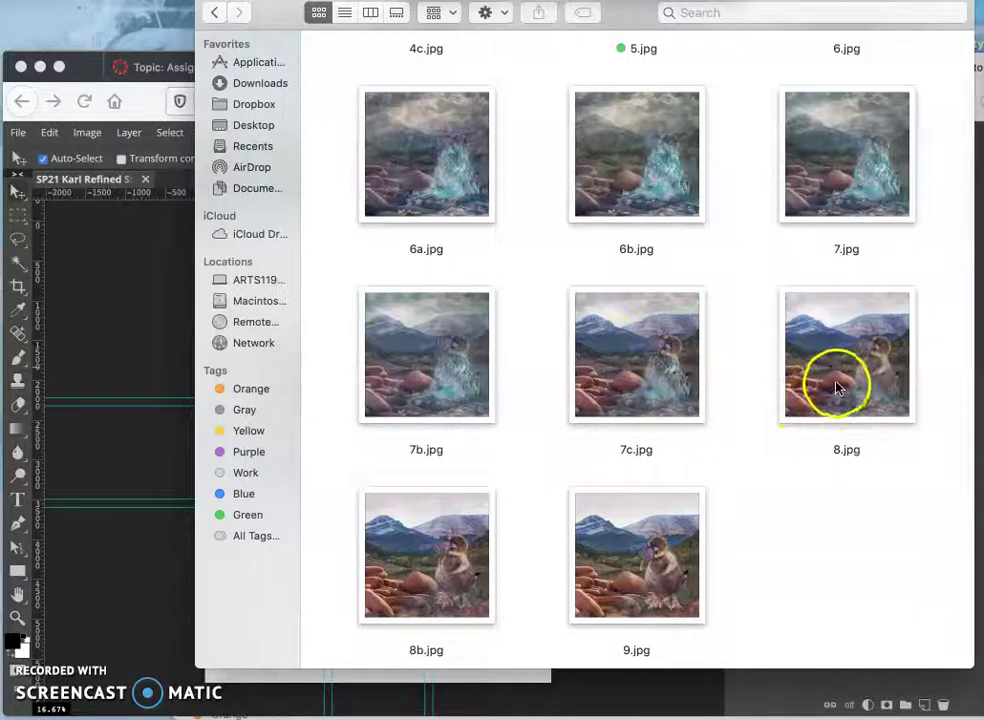
{"action": "scroll", "coordinate": [690, 342], "scroll_direction": "up", "scroll_amount": 5}
{"action": "scroll", "coordinate": [690, 342], "scroll_direction": "up", "scroll_amount": 5}
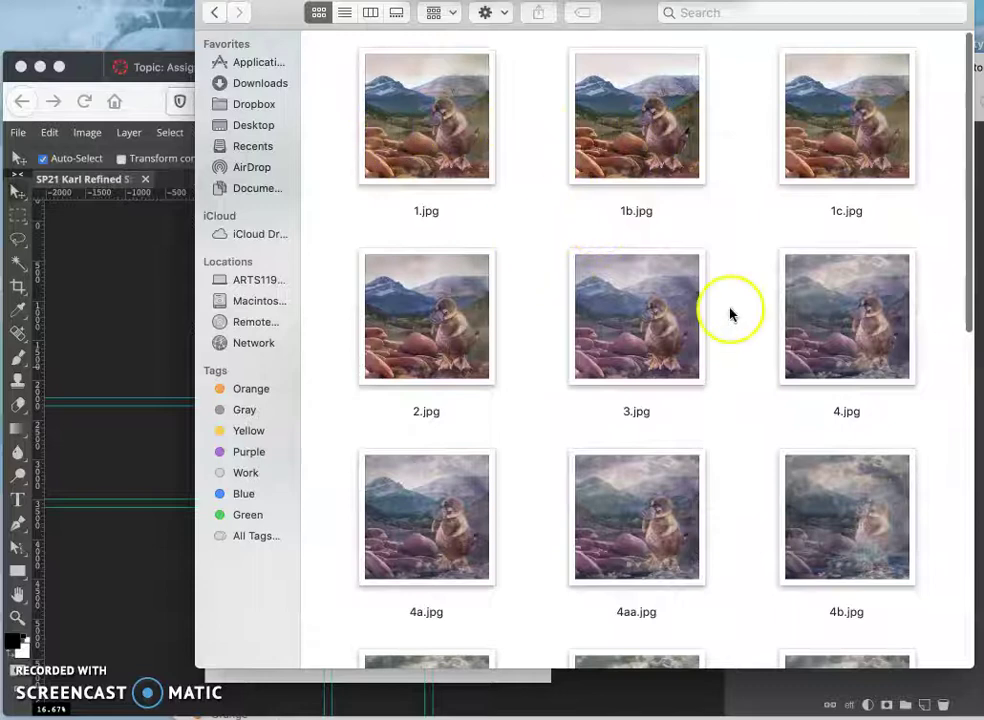
{"action": "scroll", "coordinate": [648, 435], "scroll_direction": "down", "scroll_amount": 10}
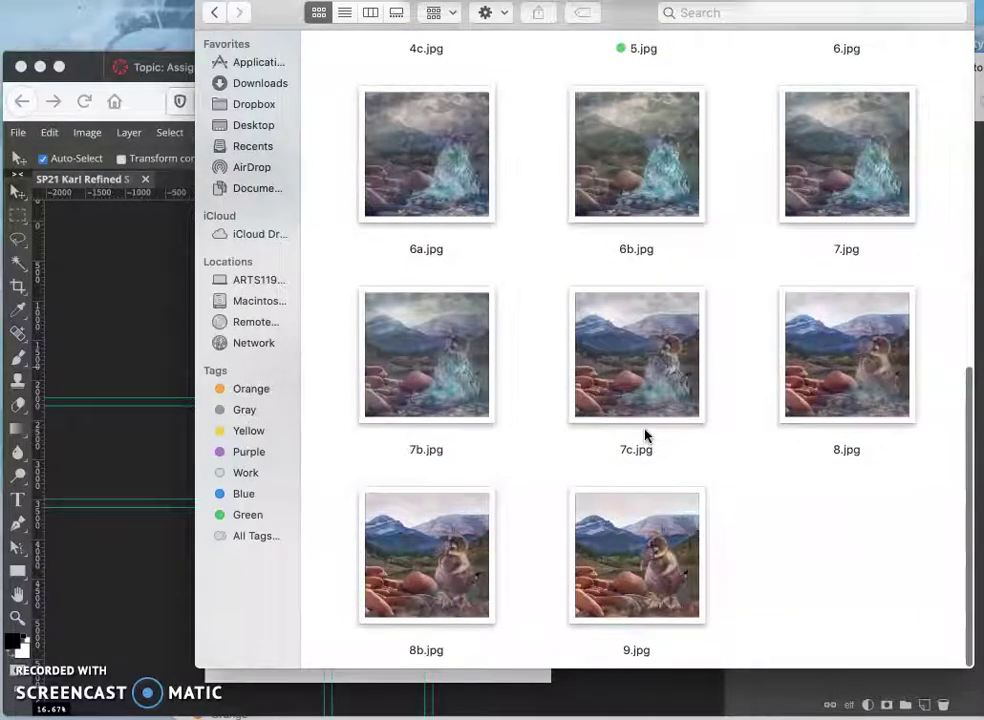
{"action": "left_click", "coordinate": [820, 392]}
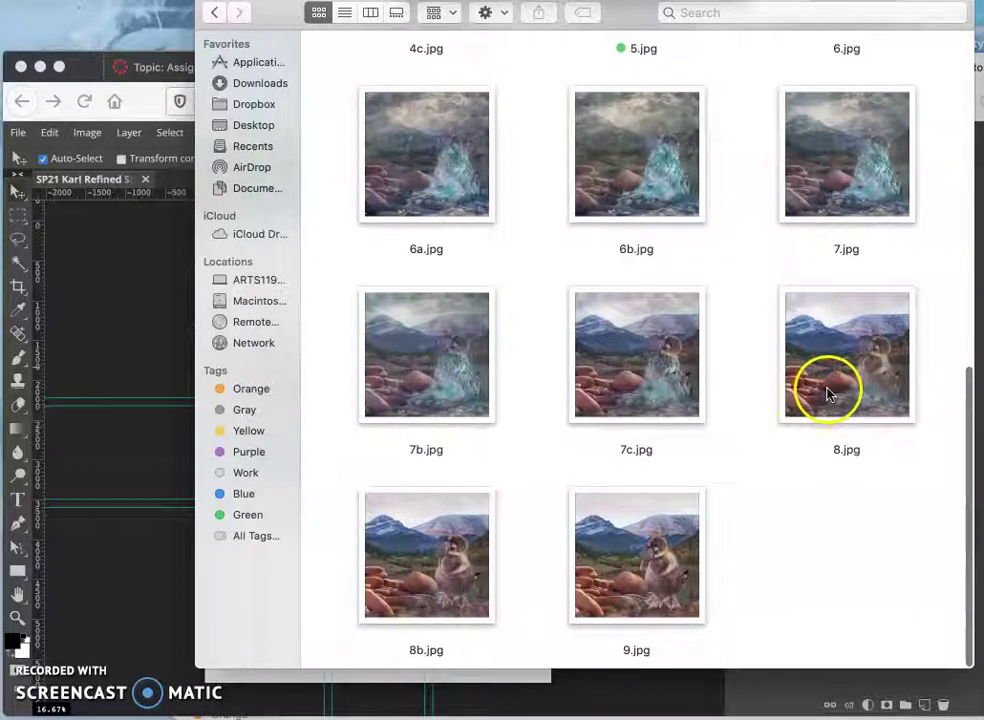
{"action": "scroll", "coordinate": [780, 370], "scroll_direction": "up", "scroll_amount": 10}
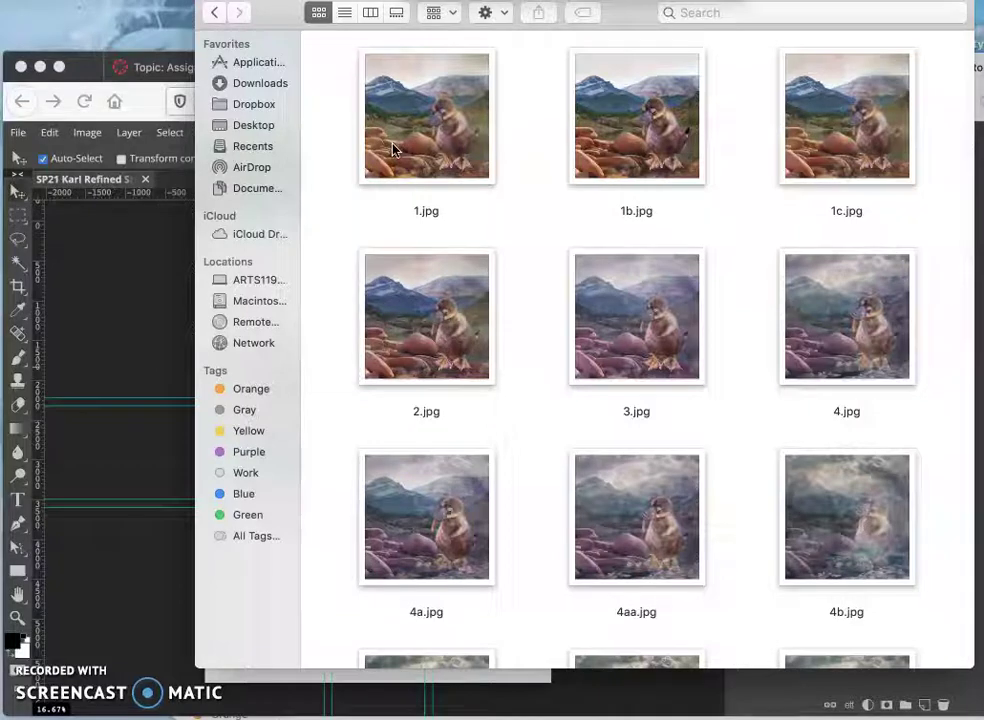
{"action": "scroll", "coordinate": [392, 150], "scroll_direction": "down", "scroll_amount": 10}
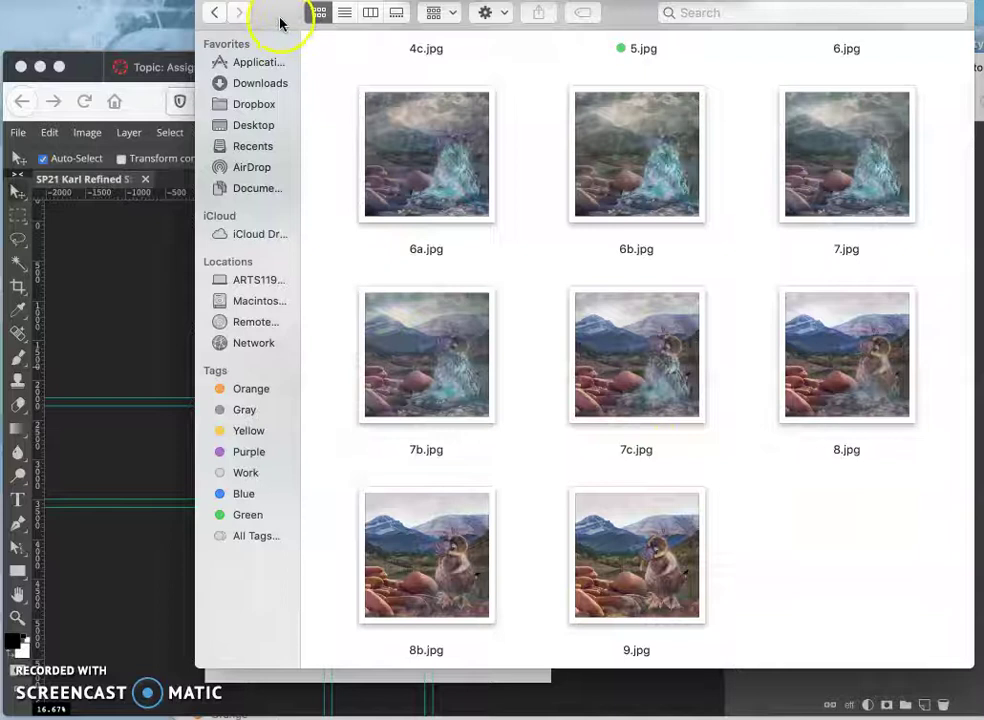
Drag 7b.jpg into the storyboard and move it into the bottom row's middle panel.
{"action": "left_click_drag", "start_coordinate": [280, 22], "coordinate": [369, 20]}
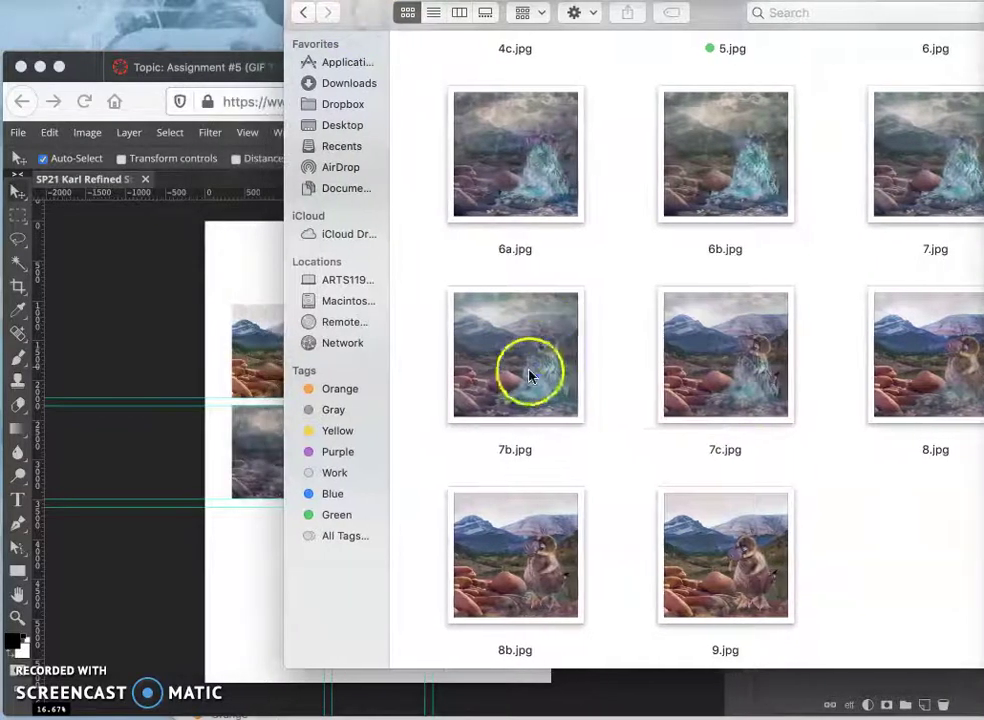
{"action": "left_click_drag", "start_coordinate": [530, 375], "coordinate": [268, 463]}
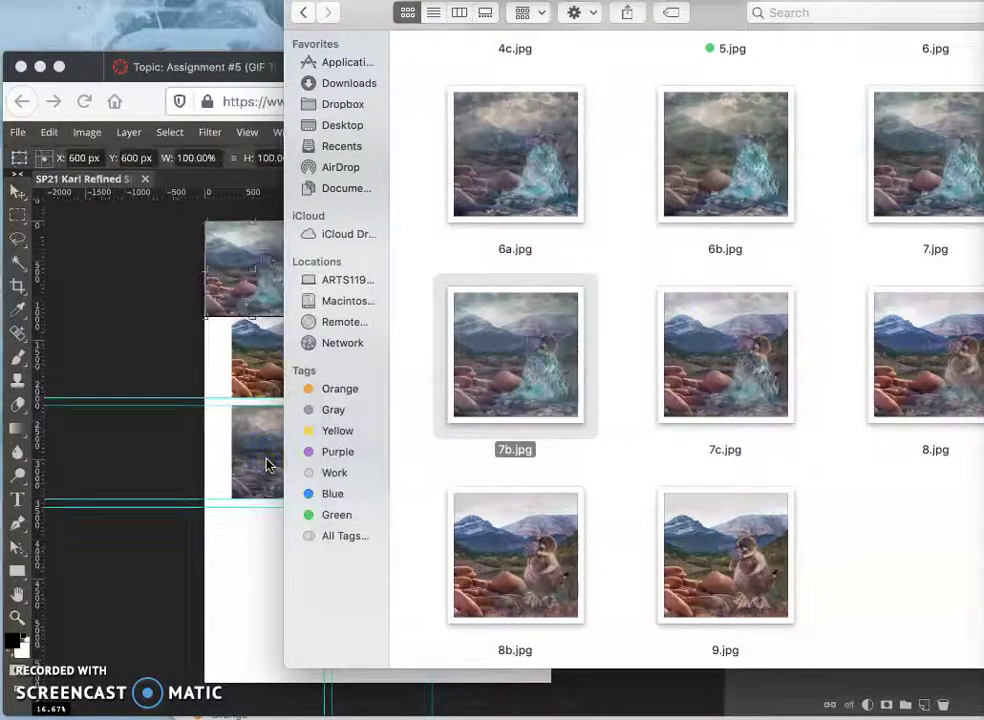
{"action": "left_click", "coordinate": [266, 462]}
{"action": "left_click_drag", "start_coordinate": [274, 274], "coordinate": [396, 469]}
{"action": "scroll", "coordinate": [398, 458], "scroll_direction": "up", "scroll_amount": 2}
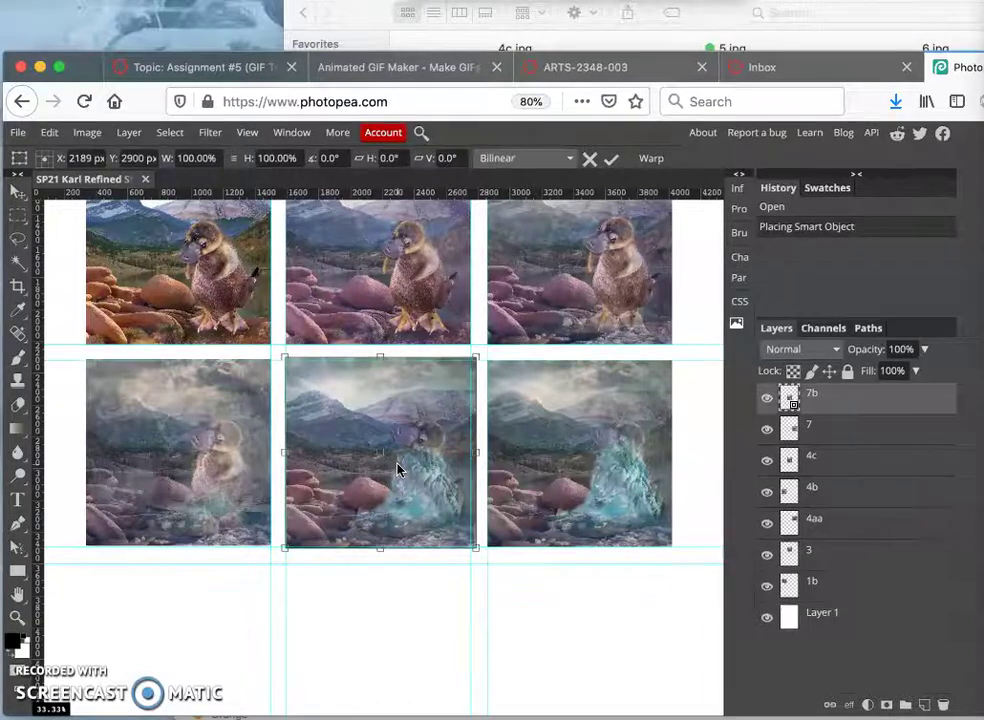
Nudge the 7b image left and down into alignment and commit its placement.
{"action": "key", "text": "Left"}
{"action": "key", "text": "Left"}
{"action": "key", "text": "Left"}
{"action": "key", "text": "Left"}
{"action": "key", "text": "Left"}
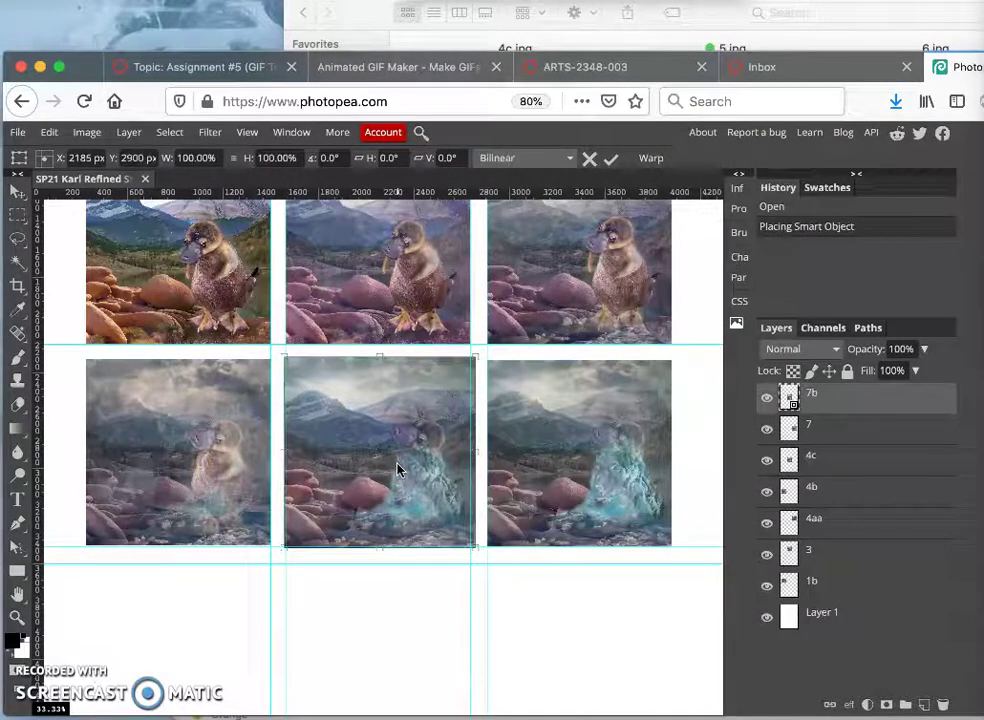
{"action": "key", "text": "Left"}
{"action": "key", "text": "Down"}
{"action": "key", "text": "Down"}
{"action": "key", "text": "Down"}
{"action": "key", "text": "Down"}
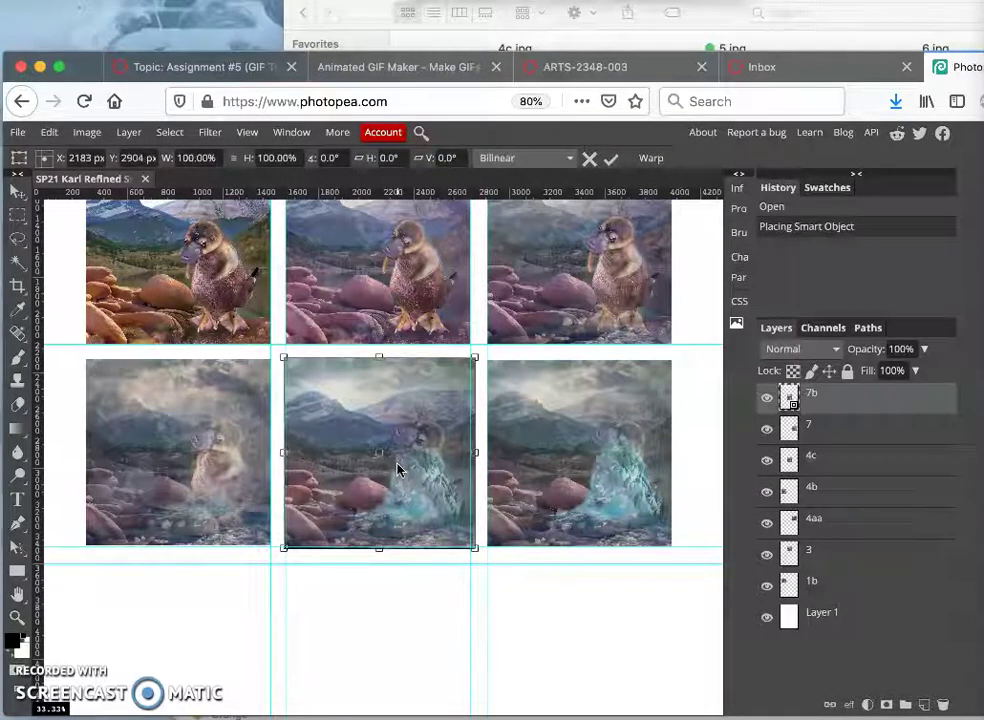
{"action": "key", "text": "Down"}
{"action": "key", "text": "Left"}
{"action": "key", "text": "Left"}
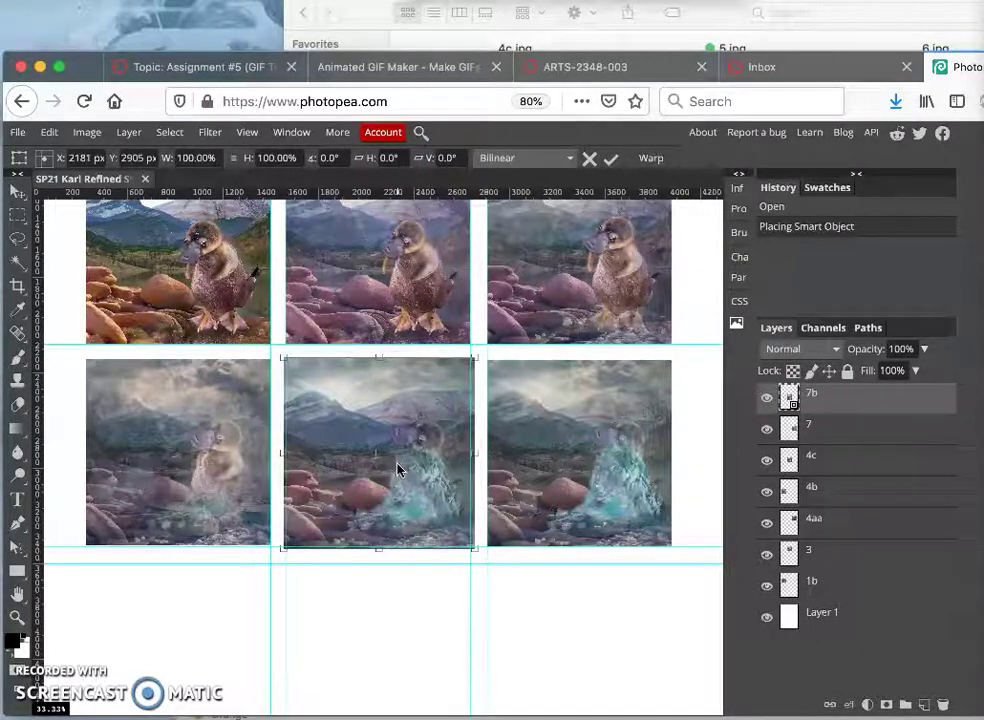
{"action": "key", "text": "Left"}
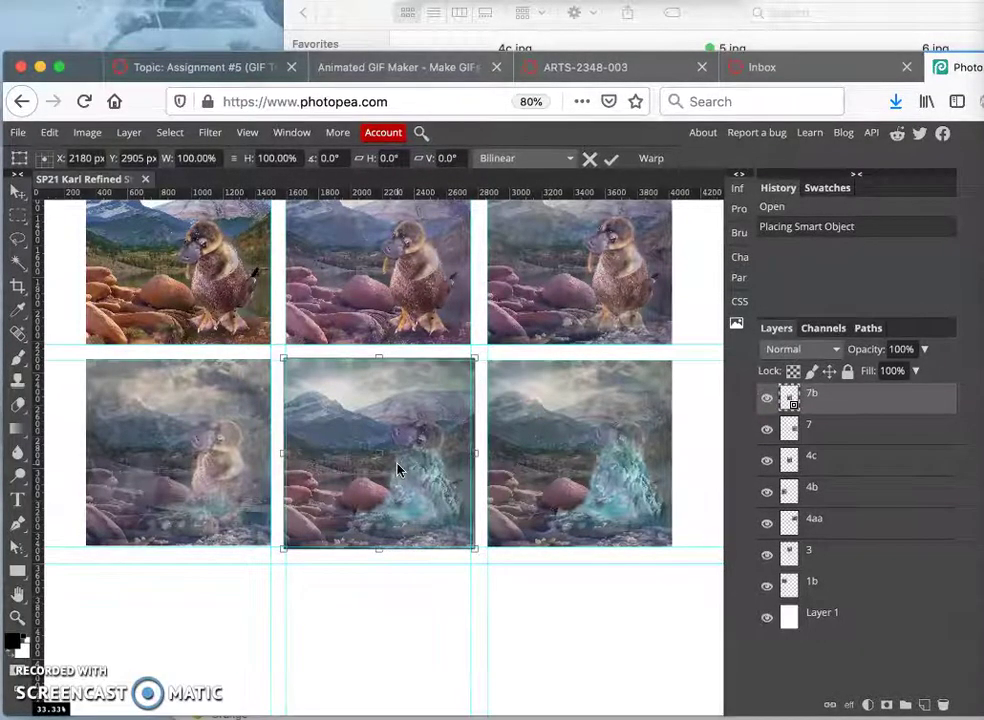
{"action": "key", "text": "Return"}
{"action": "left_click", "coordinate": [394, 443]}
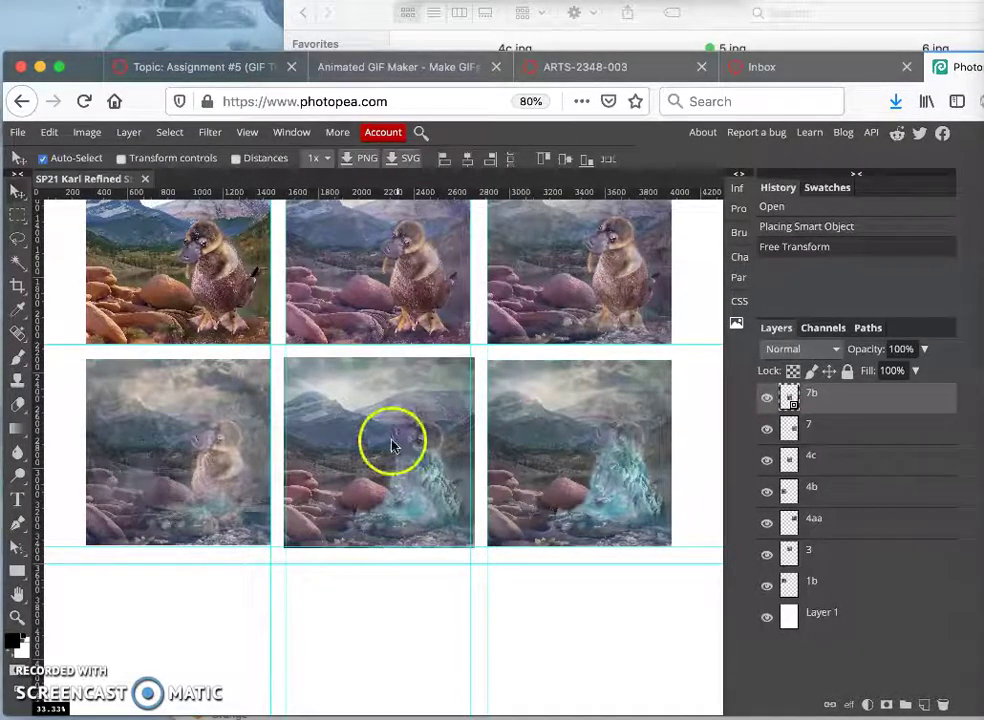
Rasterize layer 7b and clear the strip spilling above the image.
{"action": "left_click", "coordinate": [17, 214]}
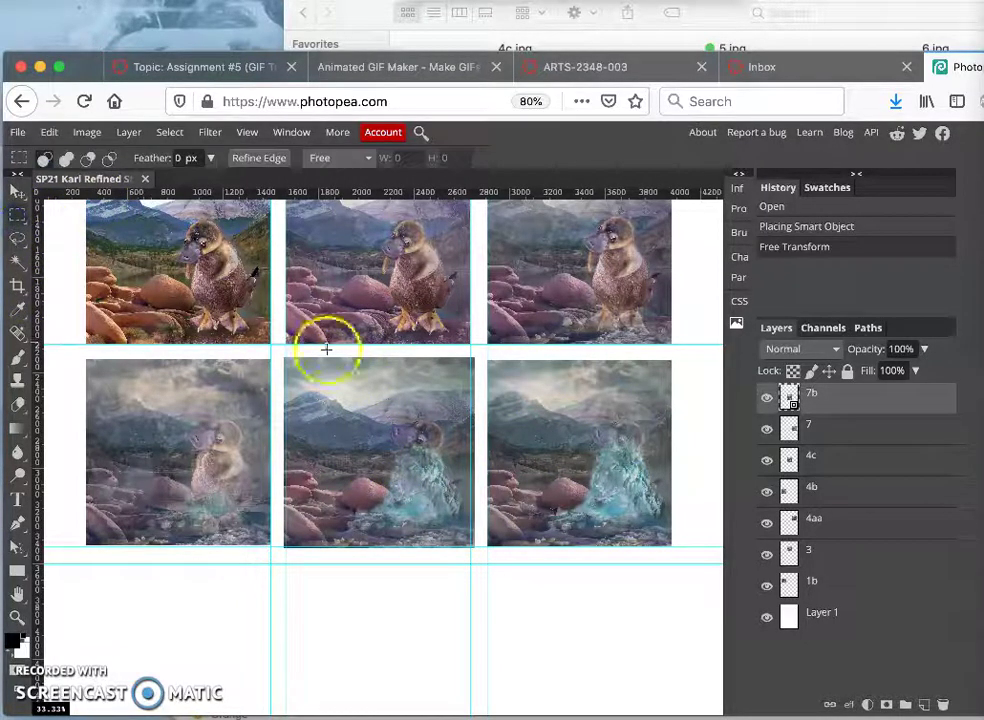
{"action": "left_click_drag", "start_coordinate": [272, 348], "coordinate": [497, 362]}
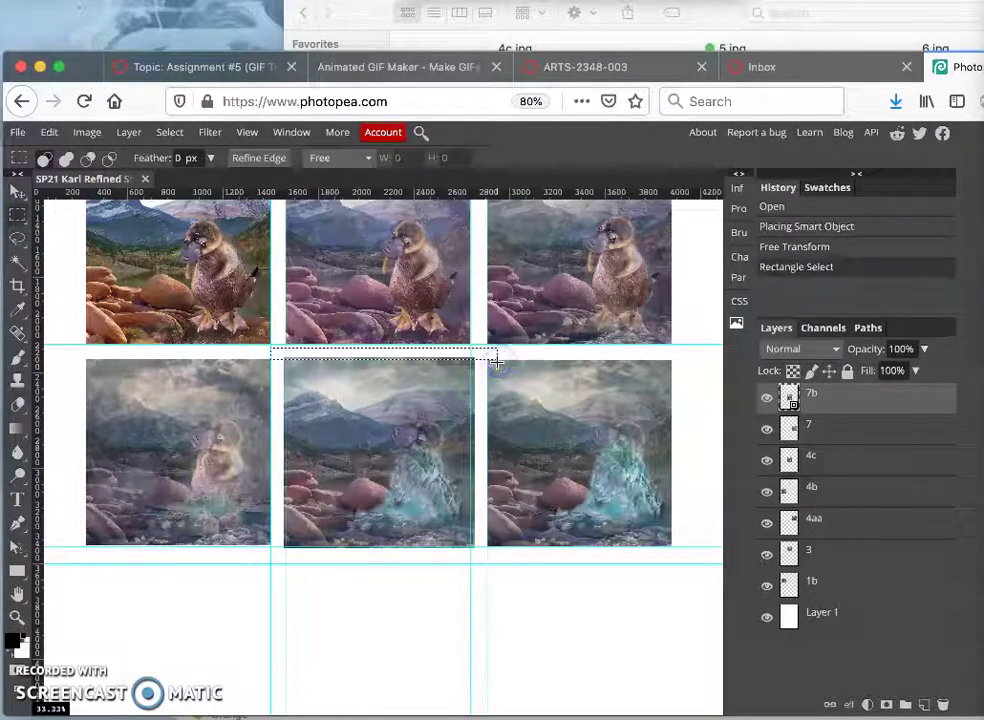
{"action": "right_click", "coordinate": [835, 405]}
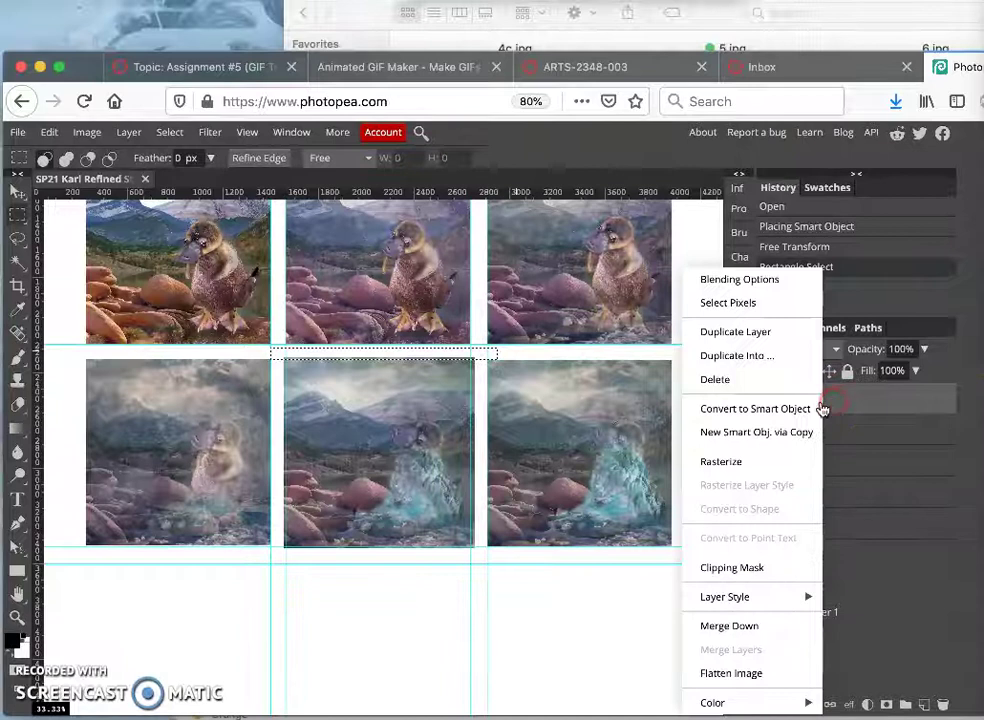
{"action": "left_click", "coordinate": [708, 461]}
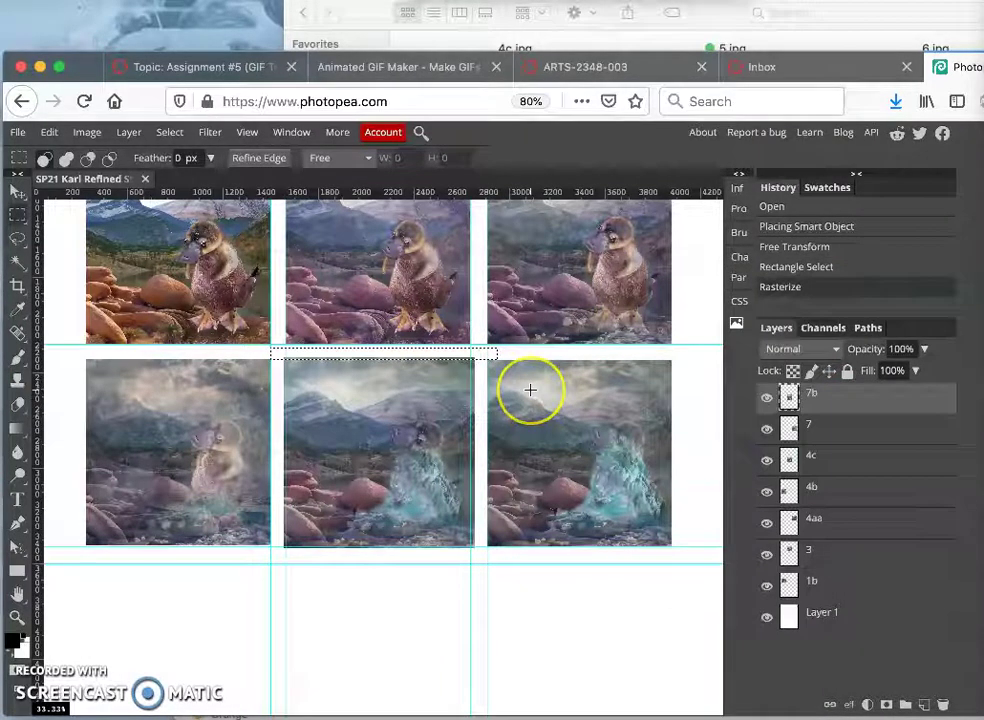
{"action": "key", "text": "Delete"}
{"action": "left_click", "coordinate": [518, 358]}
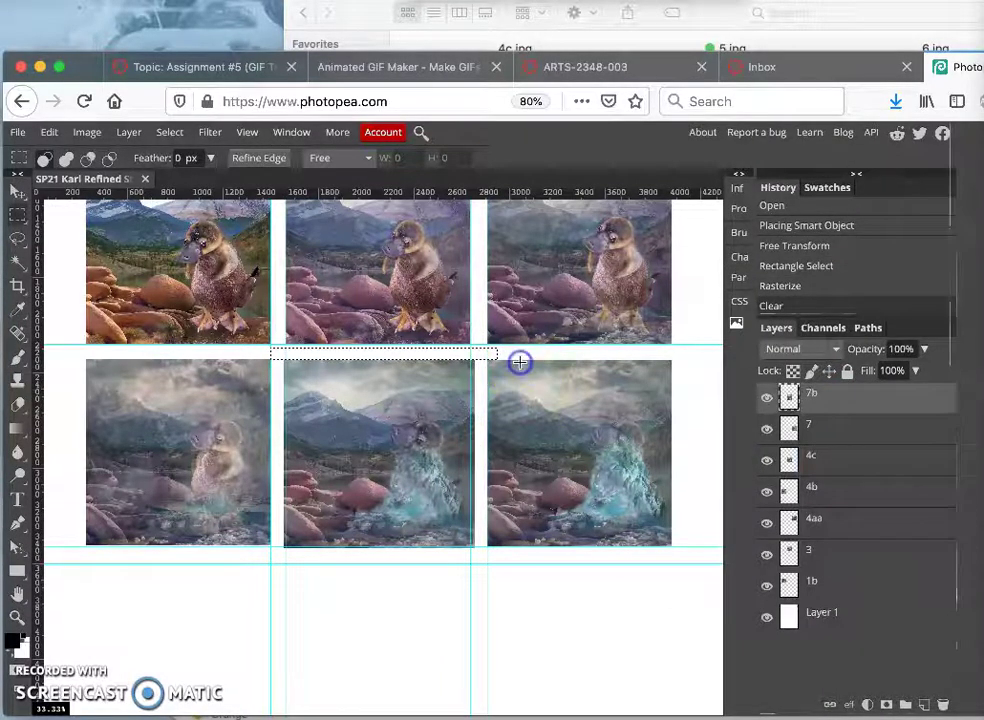
Clear the overhanging strips along 7b's right, left and bottom edges.
{"action": "left_click_drag", "start_coordinate": [479, 351], "coordinate": [469, 575]}
{"action": "key", "text": "Delete"}
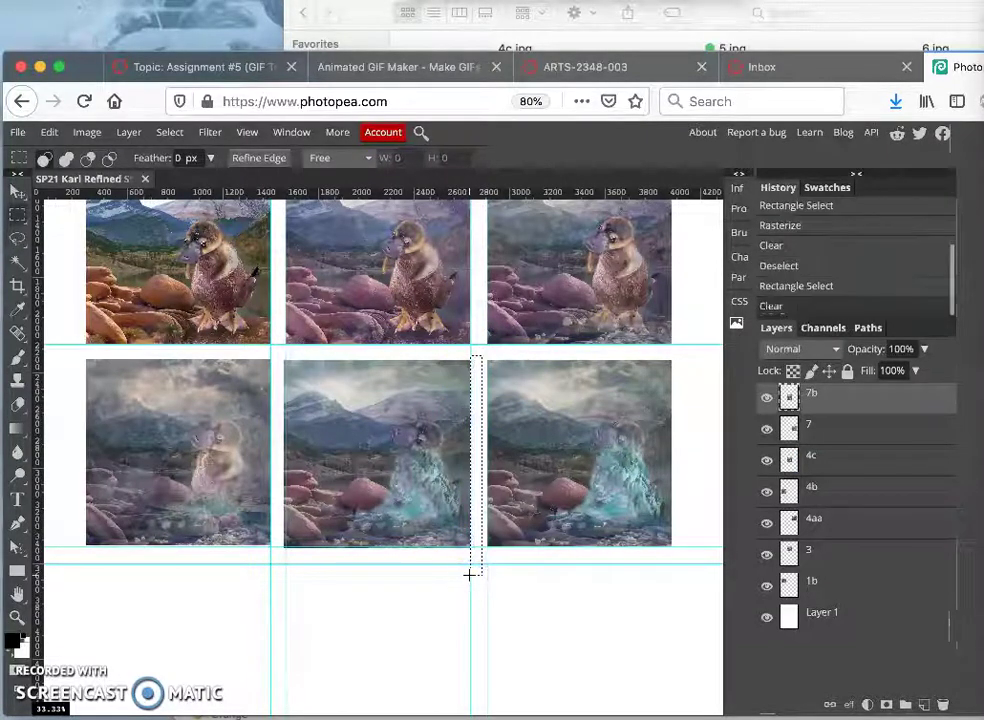
{"action": "left_click_drag", "start_coordinate": [276, 353], "coordinate": [285, 566]}
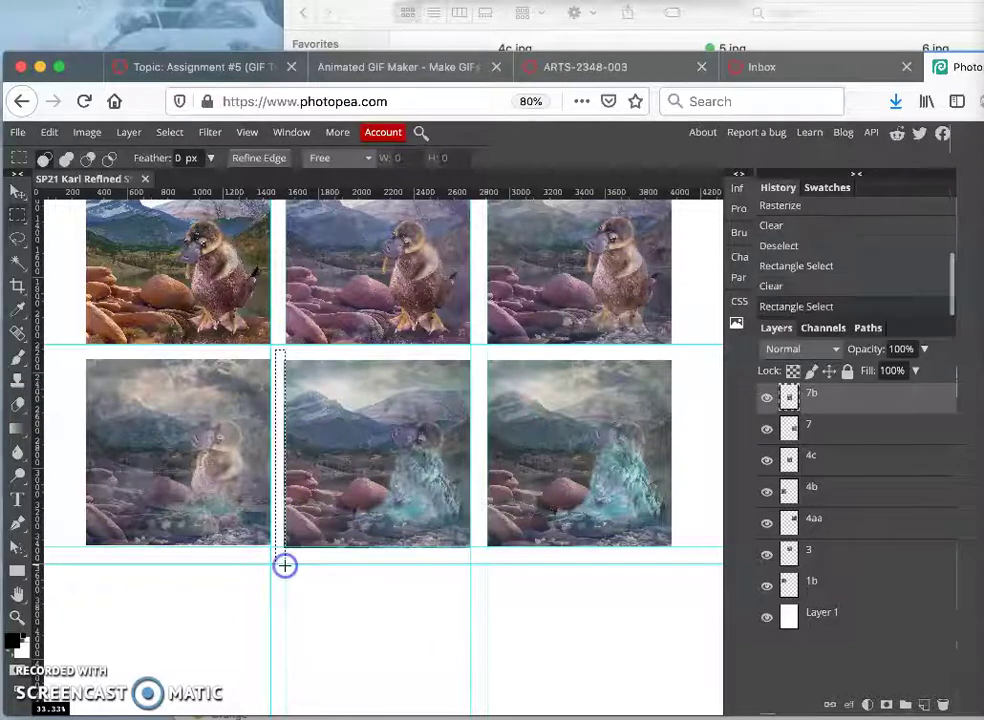
{"action": "key", "text": "Delete"}
{"action": "left_click", "coordinate": [468, 604]}
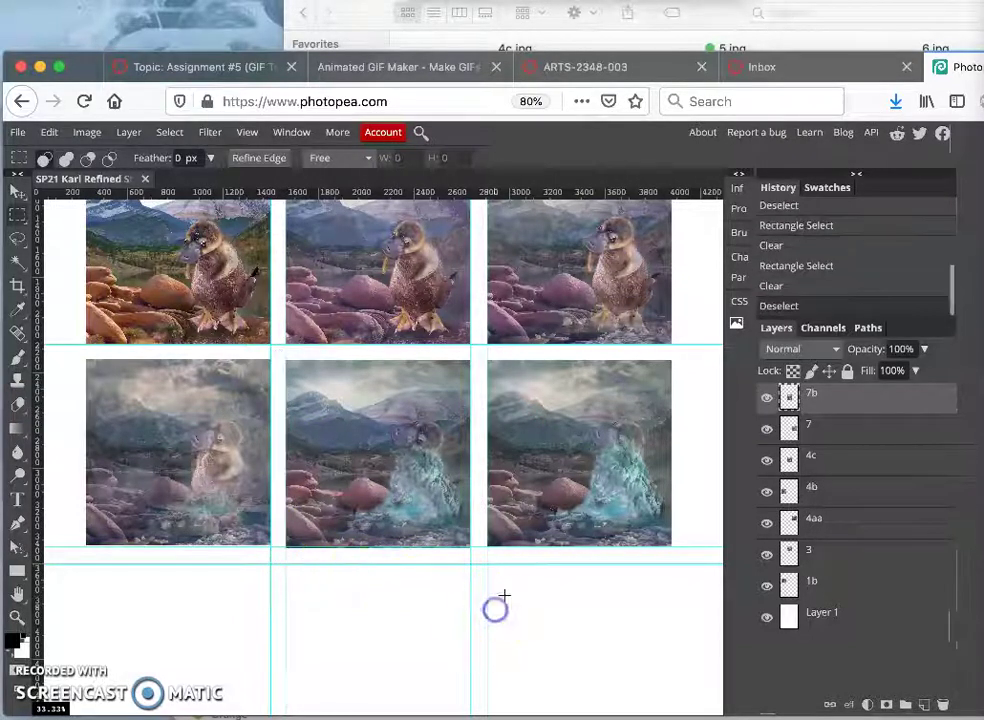
{"action": "left_click_drag", "start_coordinate": [512, 590], "coordinate": [270, 546]}
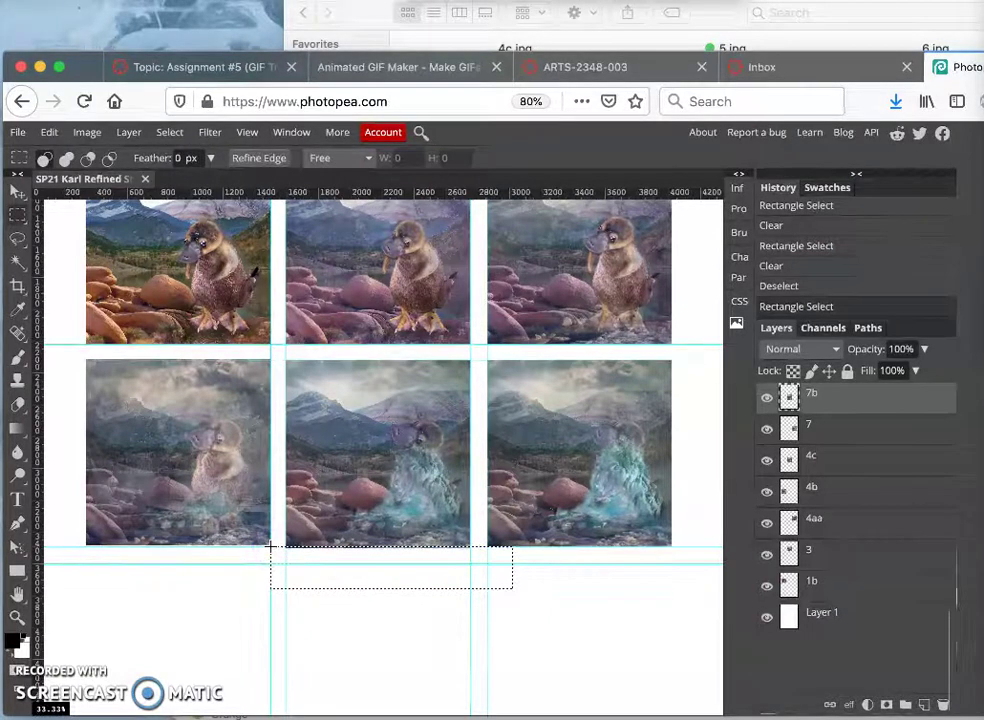
{"action": "key", "text": "Delete"}
{"action": "left_click", "coordinate": [526, 651]}
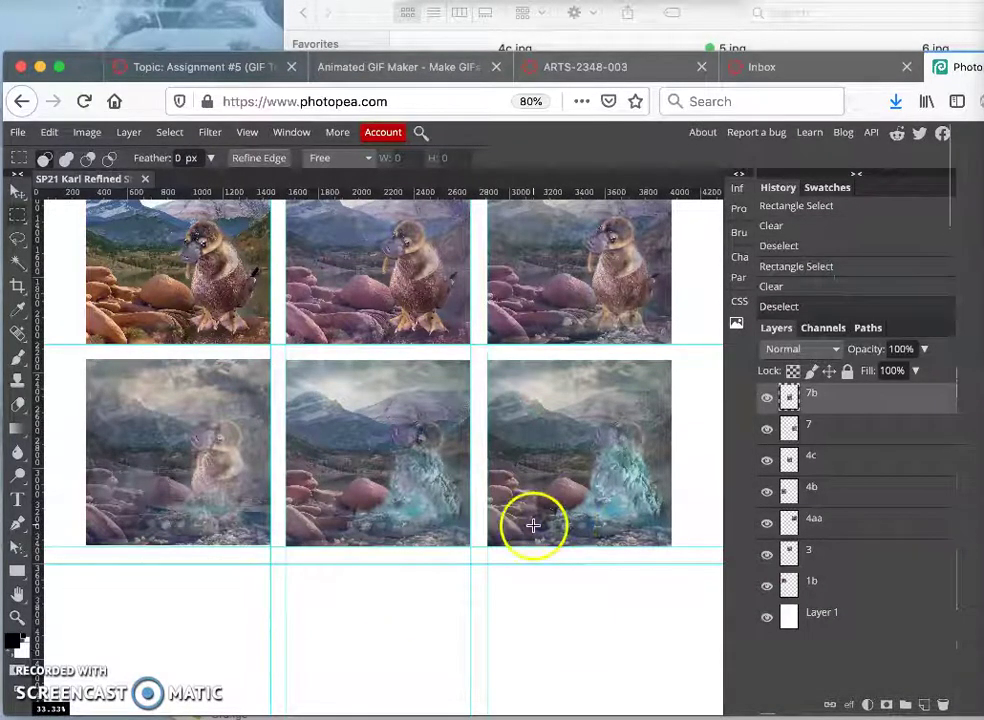
{"action": "left_click", "coordinate": [18, 190]}
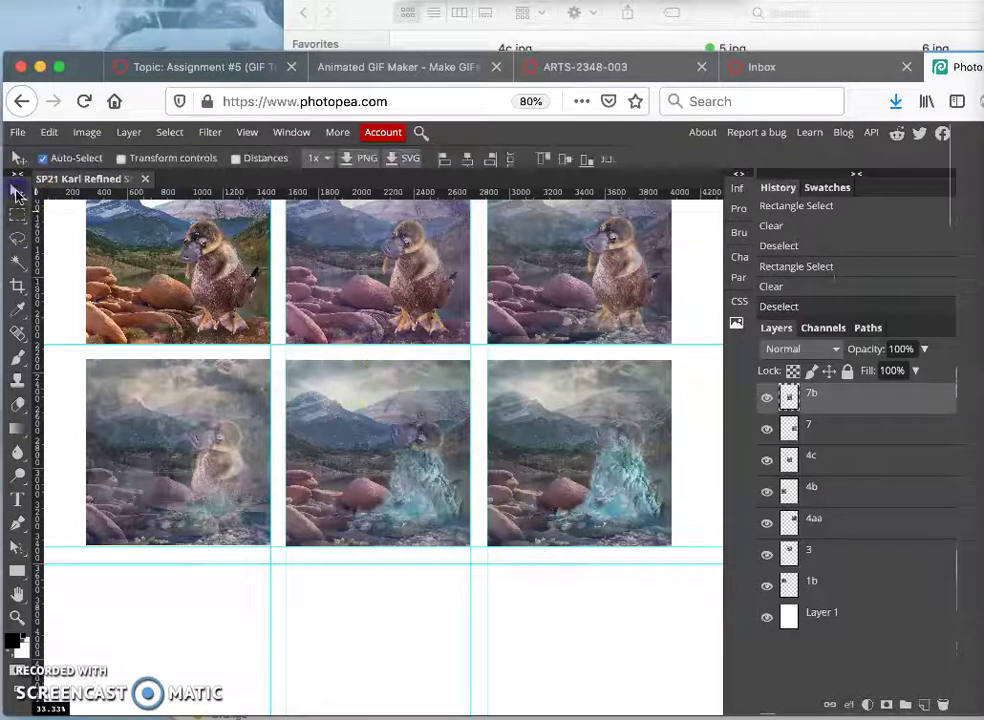
Drag the 7b panel into the bottom row's first cell, aligned with the column above.
{"action": "left_click", "coordinate": [416, 432]}
{"action": "left_click_drag", "start_coordinate": [416, 458], "coordinate": [213, 636]}
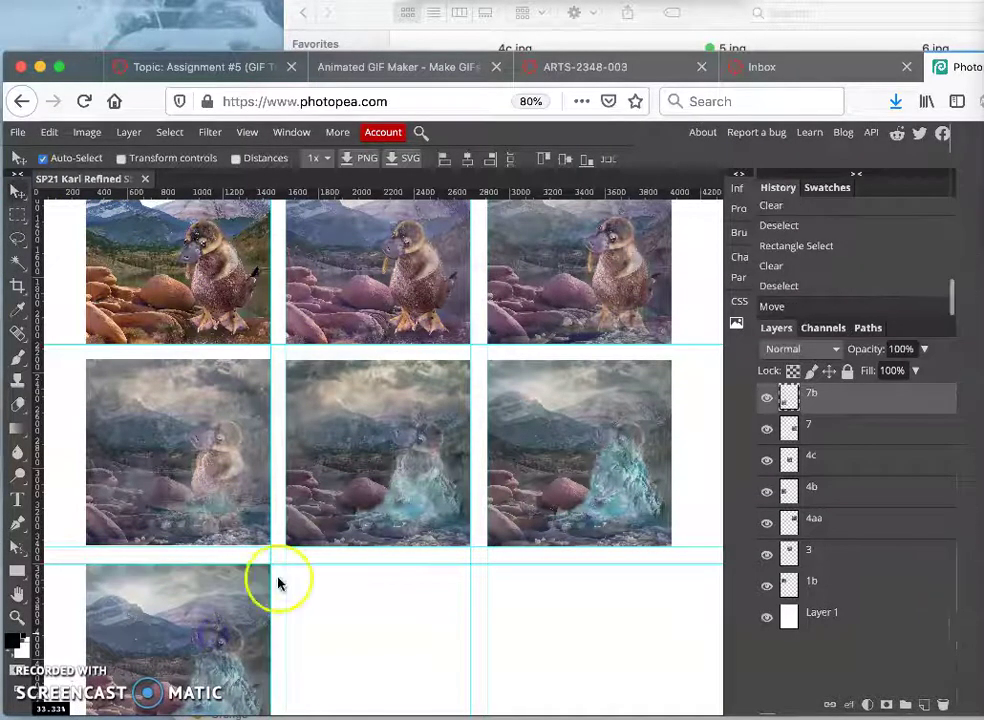
{"action": "scroll", "coordinate": [314, 560], "scroll_direction": "down", "scroll_amount": 2}
{"action": "scroll", "coordinate": [314, 560], "scroll_direction": "down", "scroll_amount": 1}
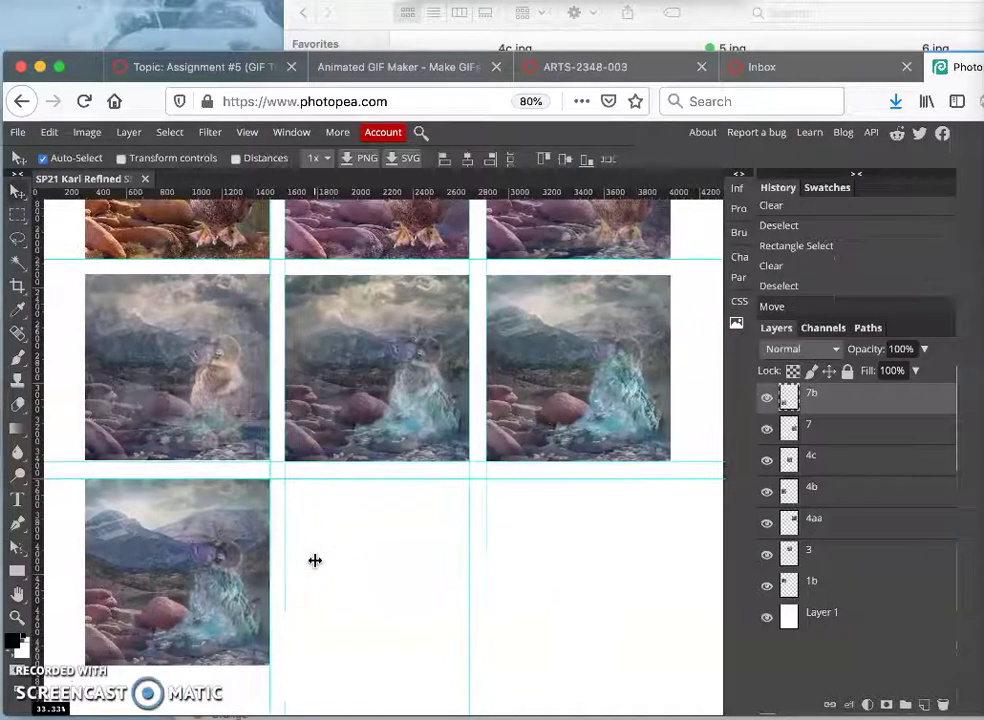
{"action": "scroll", "coordinate": [314, 560], "scroll_direction": "left", "scroll_amount": 1}
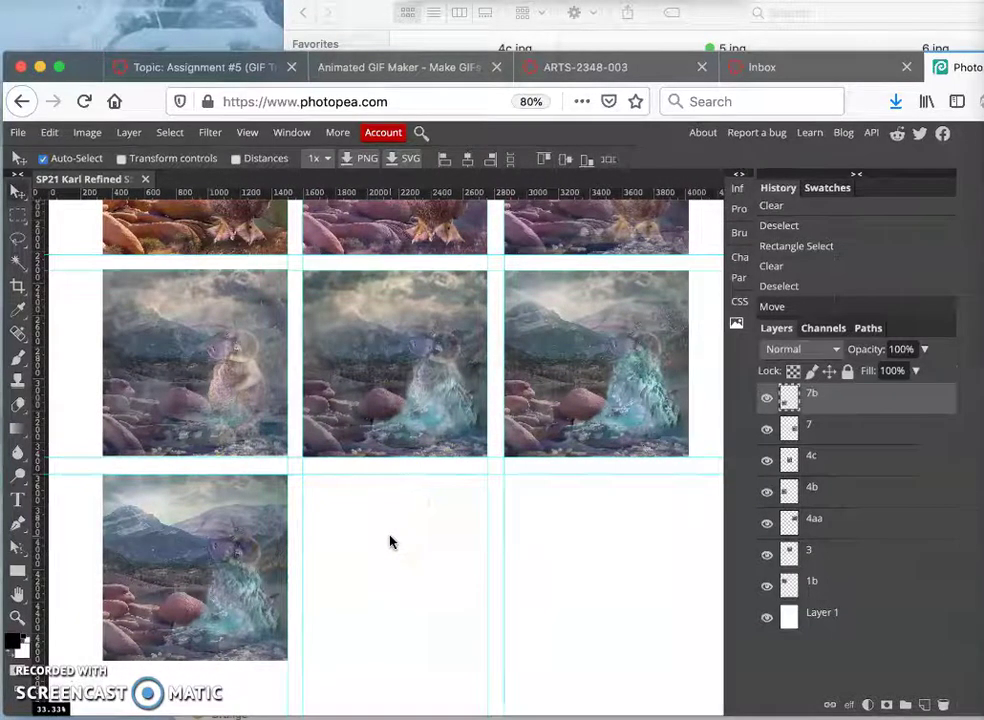
{"action": "scroll", "coordinate": [390, 541], "scroll_direction": "up", "scroll_amount": 2}
{"action": "scroll", "coordinate": [390, 541], "scroll_direction": "left", "scroll_amount": 1}
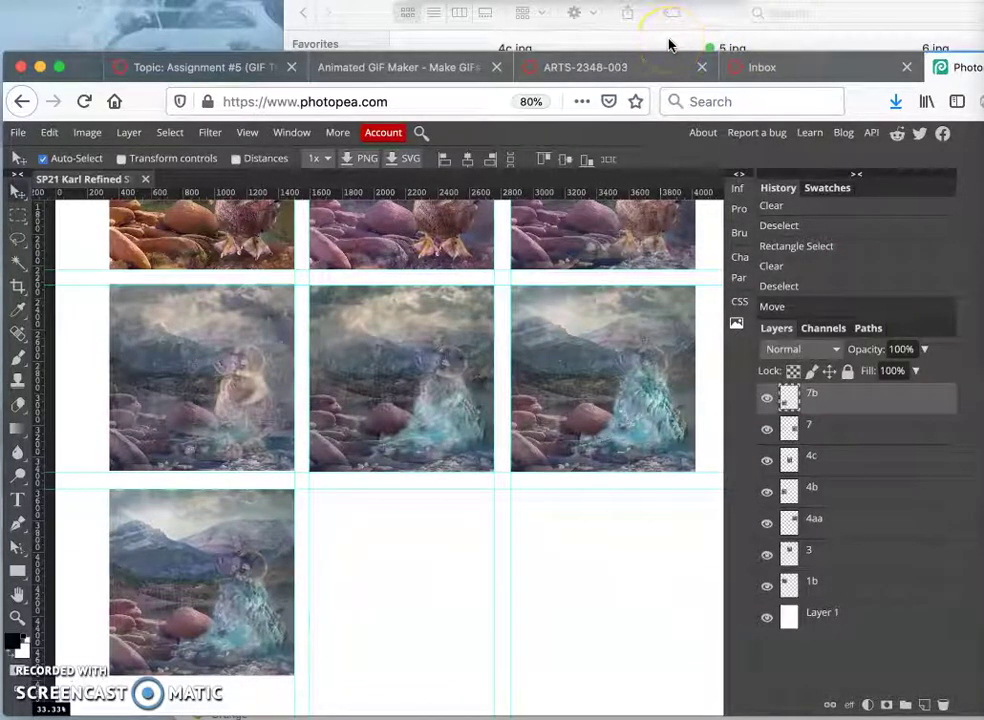
Drag 7c.jpg from the Finder frame folder onto the storyboard as a new layer named 7c.
{"action": "left_click", "coordinate": [670, 45]}
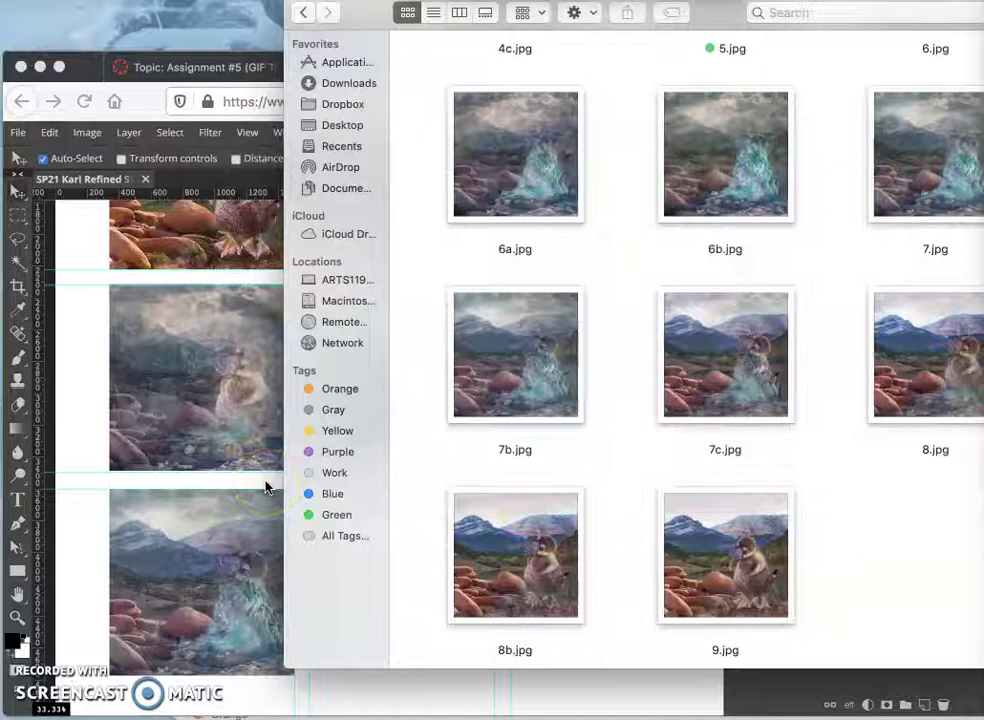
{"action": "left_click", "coordinate": [607, 441]}
{"action": "left_click", "coordinate": [253, 481]}
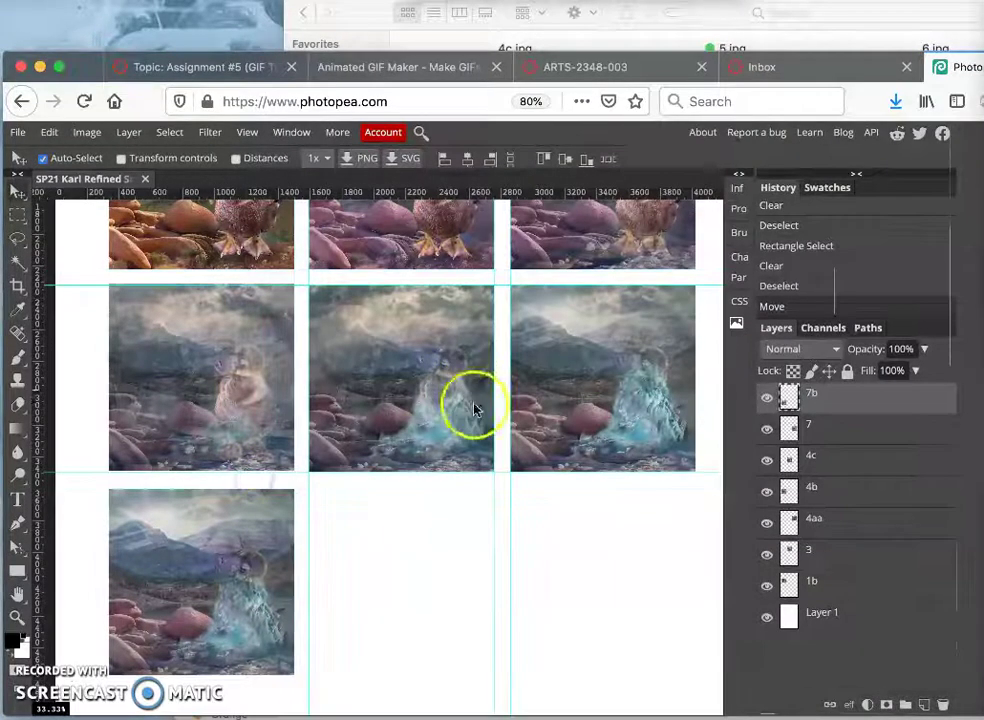
{"action": "left_click_drag", "start_coordinate": [515, 432], "coordinate": [752, 33]}
{"action": "left_click", "coordinate": [745, 32]}
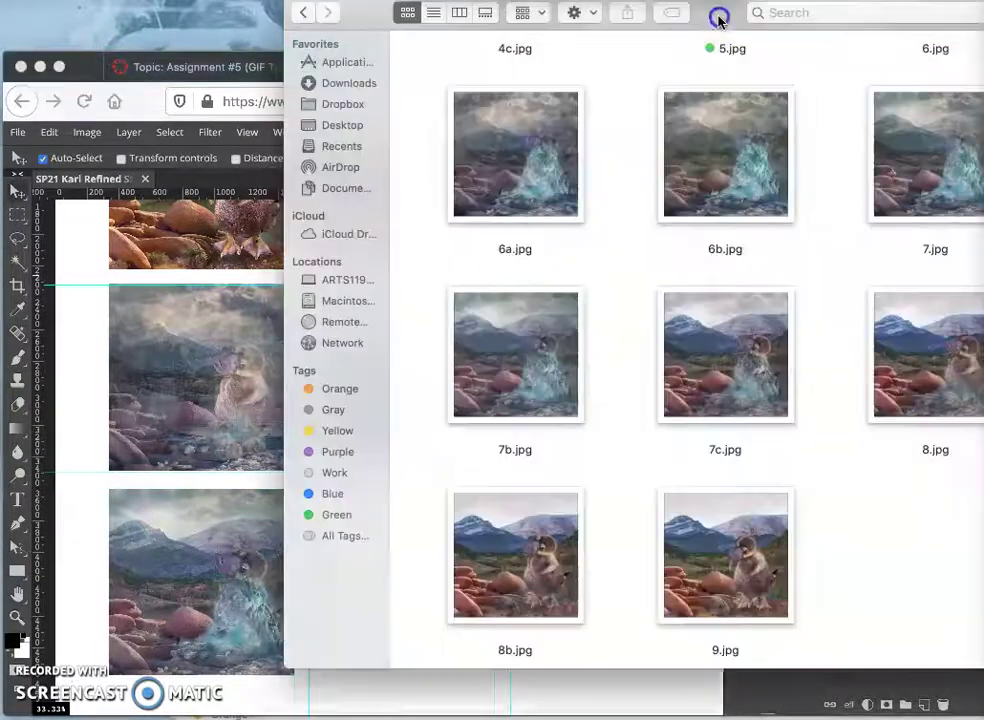
{"action": "left_click_drag", "start_coordinate": [790, 355], "coordinate": [258, 488]}
{"action": "left_click_drag", "start_coordinate": [833, 72], "coordinate": [714, 26]}
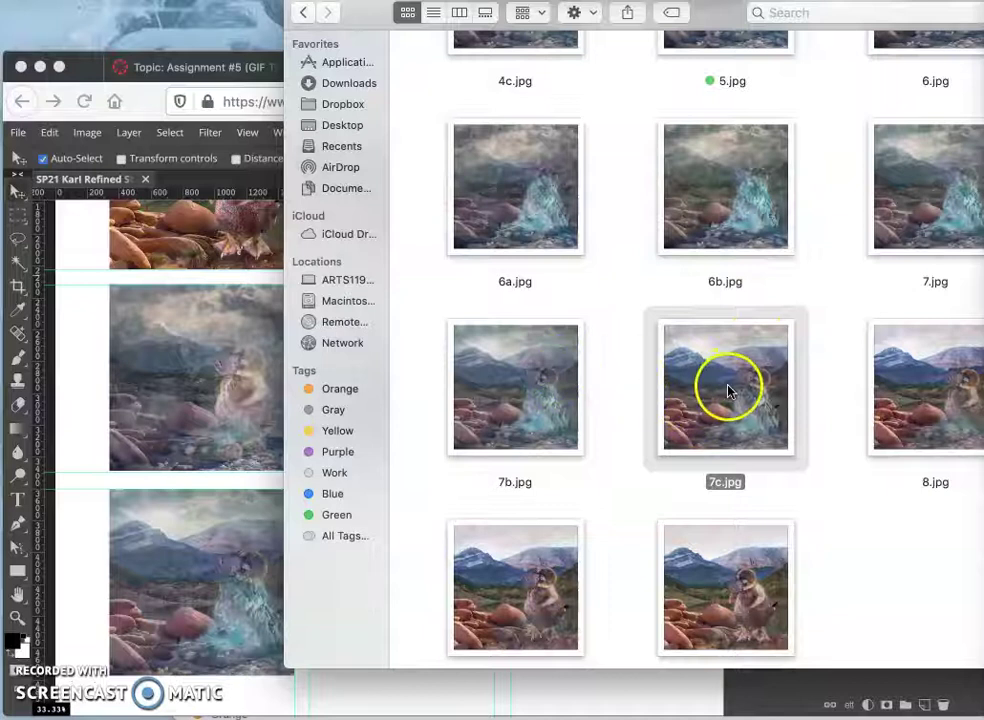
{"action": "left_click", "coordinate": [562, 400]}
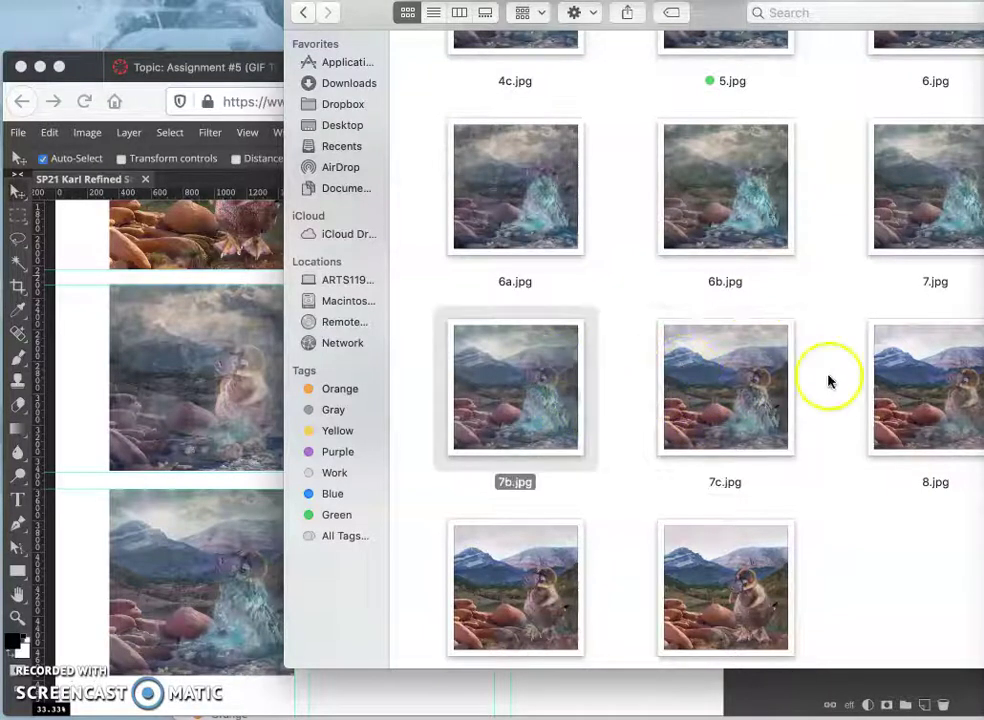
{"action": "left_click", "coordinate": [920, 390]}
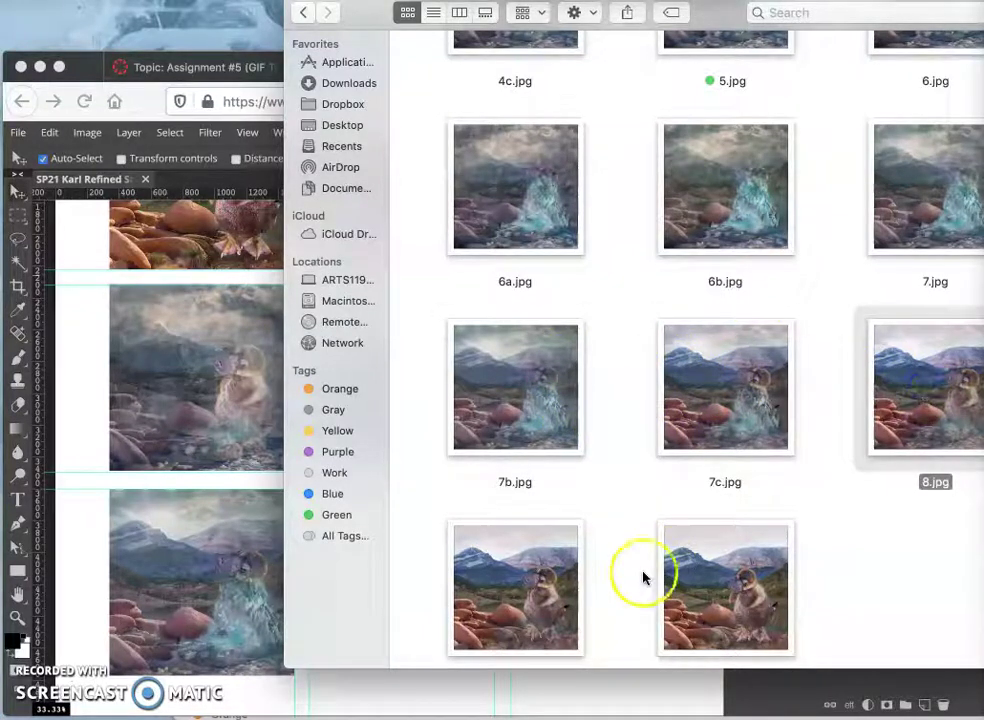
{"action": "left_click", "coordinate": [543, 598]}
{"action": "left_click", "coordinate": [914, 398]}
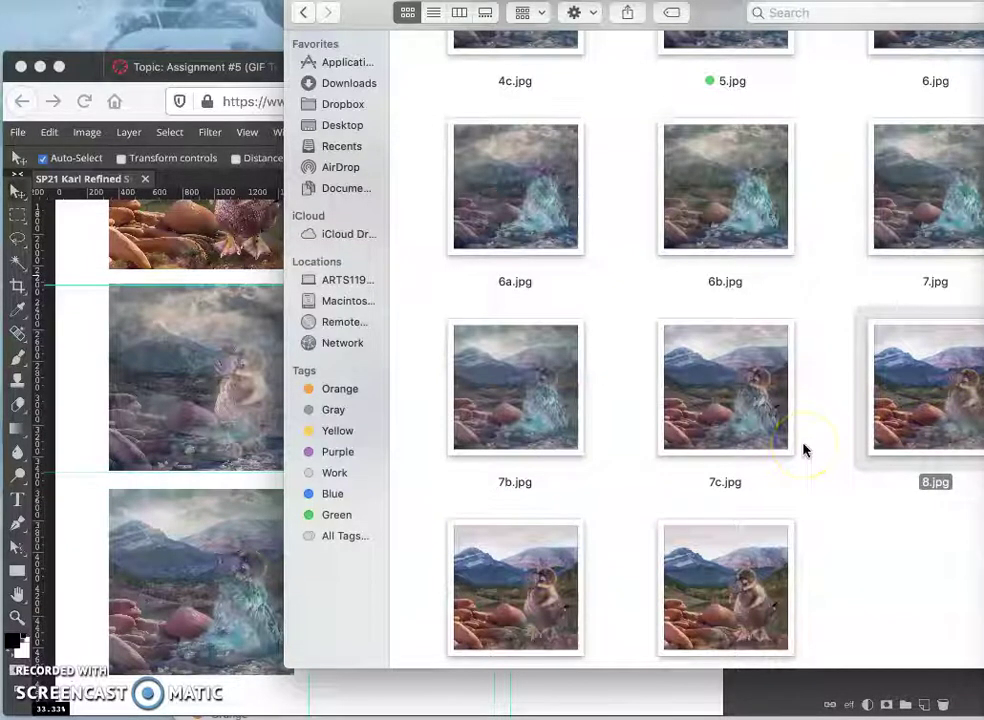
{"action": "left_click_drag", "start_coordinate": [766, 408], "coordinate": [237, 527]}
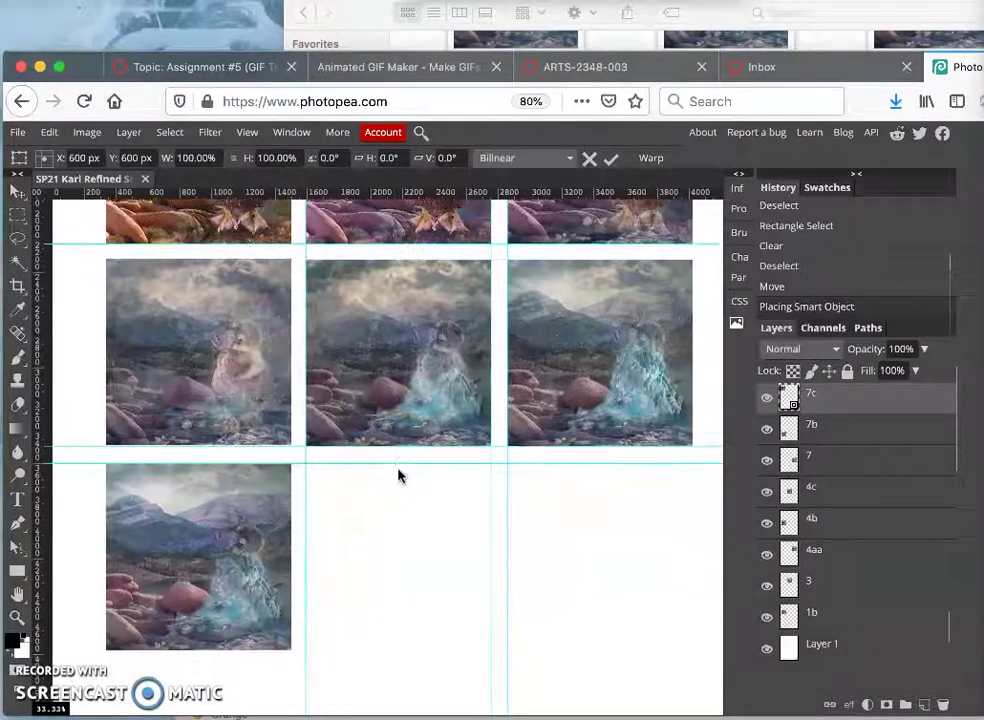
Move the placed 7c image into the grid's centre cell and commit the placement.
{"action": "scroll", "coordinate": [398, 475], "scroll_direction": "up", "scroll_amount": 5}
{"action": "scroll", "coordinate": [398, 475], "scroll_direction": "left", "scroll_amount": 1}
{"action": "left_click", "coordinate": [404, 470]}
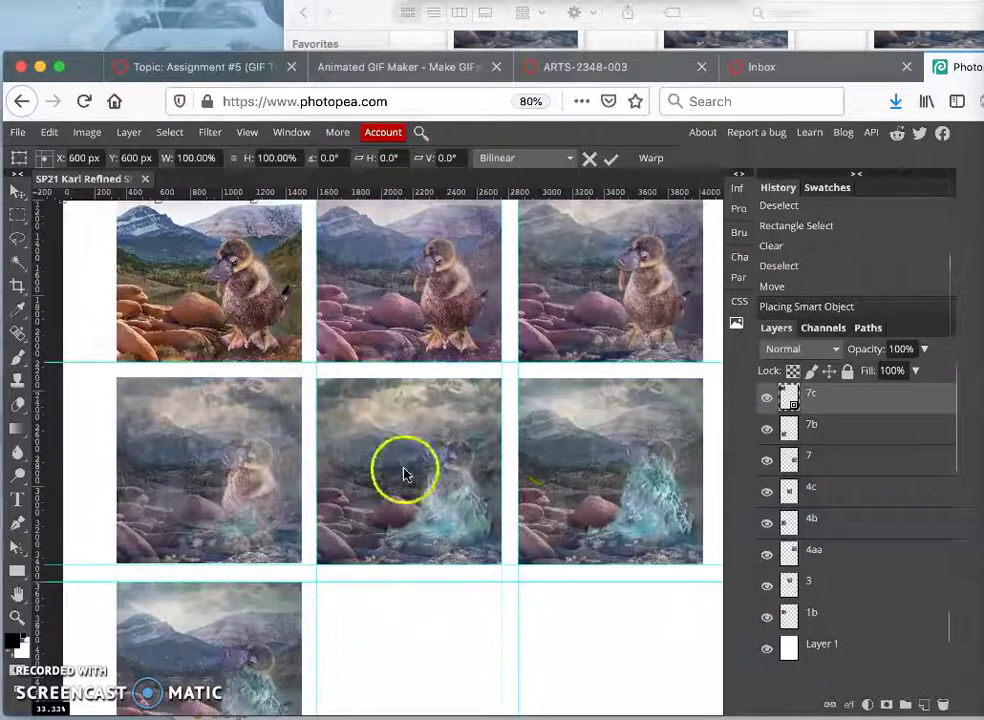
{"action": "left_click", "coordinate": [747, 402]}
{"action": "left_click", "coordinate": [576, 362]}
{"action": "scroll", "coordinate": [318, 295], "scroll_direction": "up", "scroll_amount": 5}
{"action": "scroll", "coordinate": [318, 295], "scroll_direction": "left", "scroll_amount": 2}
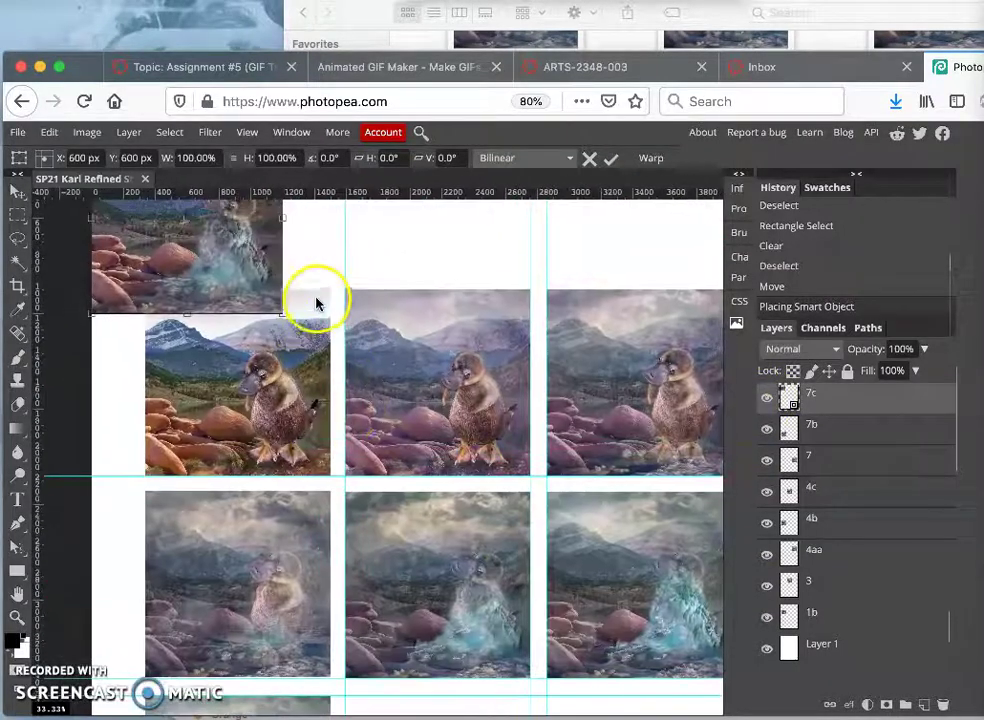
{"action": "left_click_drag", "start_coordinate": [250, 264], "coordinate": [502, 634]}
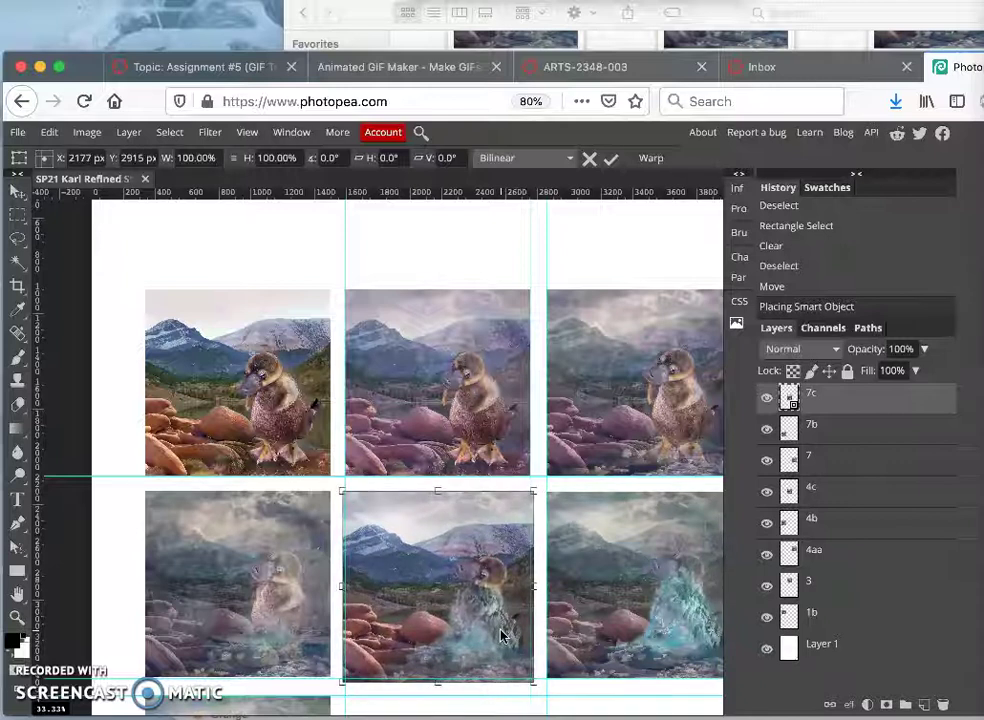
{"action": "left_click_drag", "start_coordinate": [502, 634], "coordinate": [502, 633]}
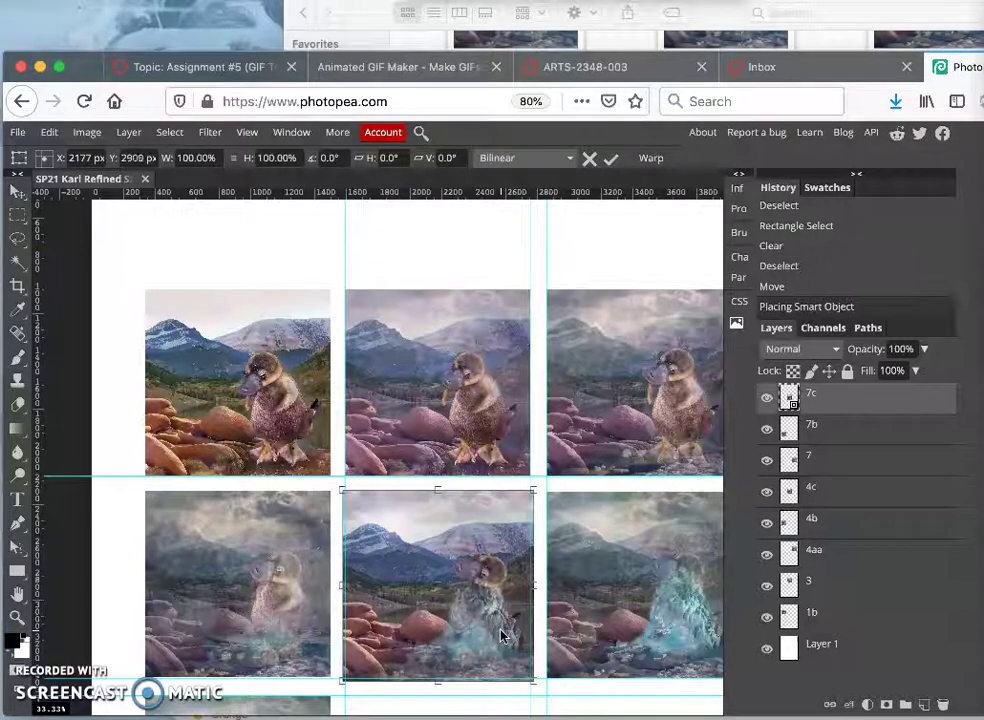
{"action": "scroll", "coordinate": [494, 633], "scroll_direction": "down", "scroll_amount": 2}
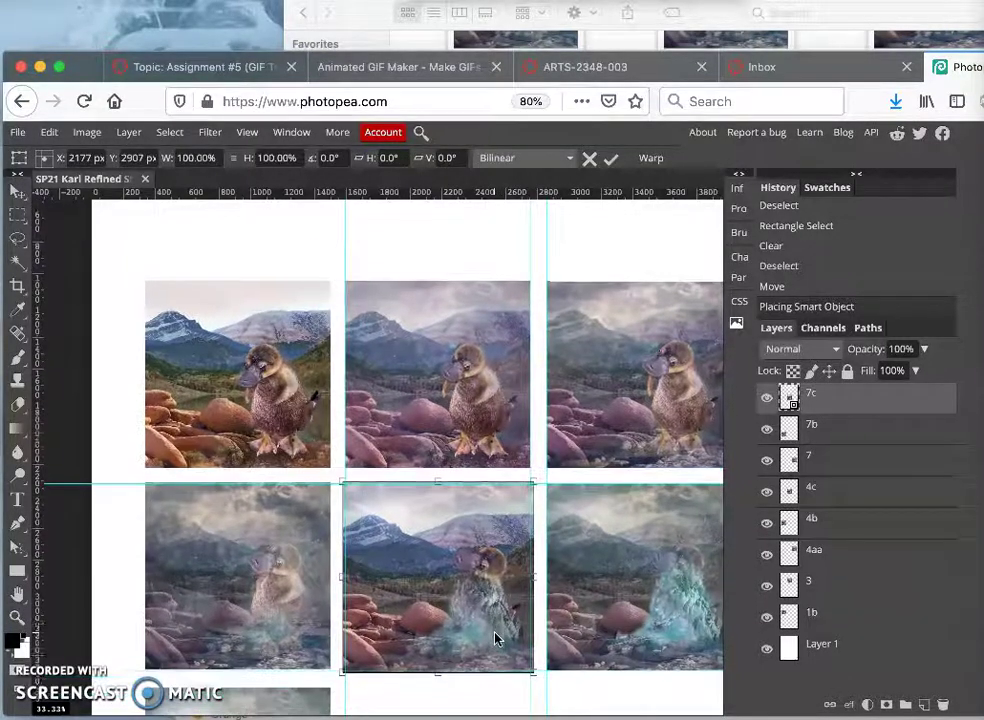
{"action": "key", "text": "Return"}
Rasterize layer 7c and clear the thin strip above the middle image.
{"action": "left_click", "coordinate": [494, 629]}
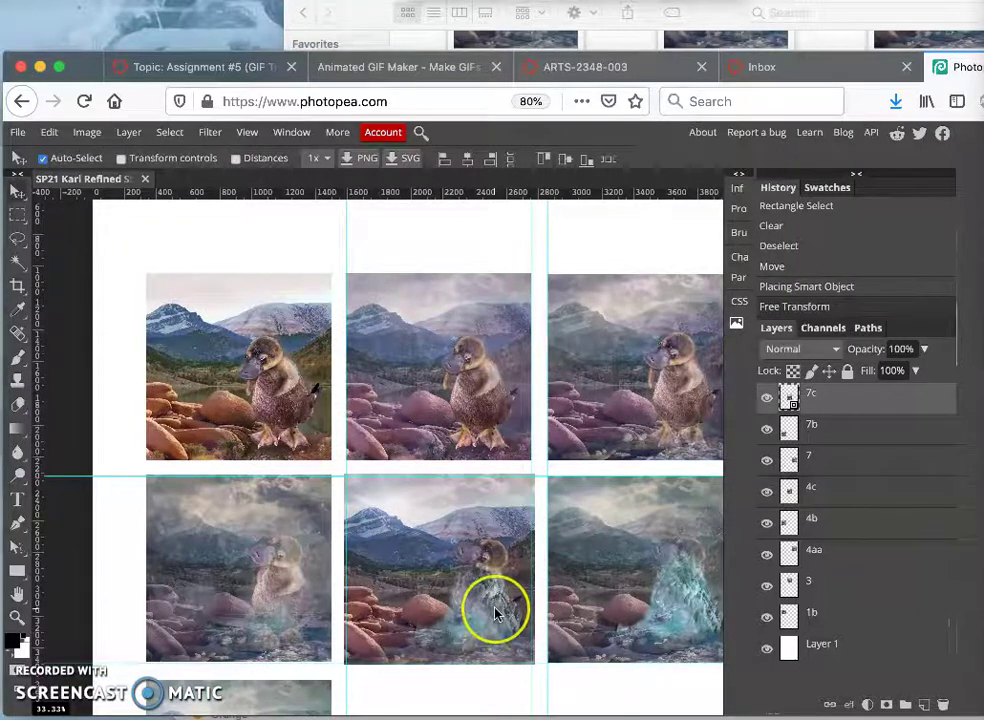
{"action": "scroll", "coordinate": [494, 615], "scroll_direction": "down", "scroll_amount": 5}
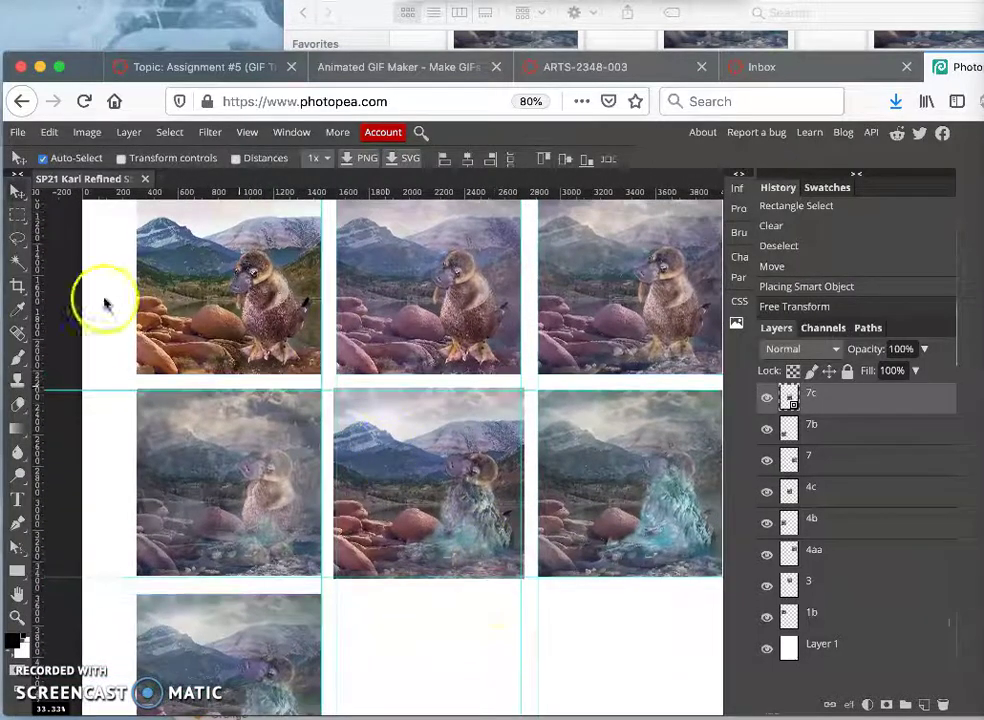
{"action": "left_click", "coordinate": [17, 238]}
{"action": "left_click_drag", "start_coordinate": [326, 380], "coordinate": [533, 391]}
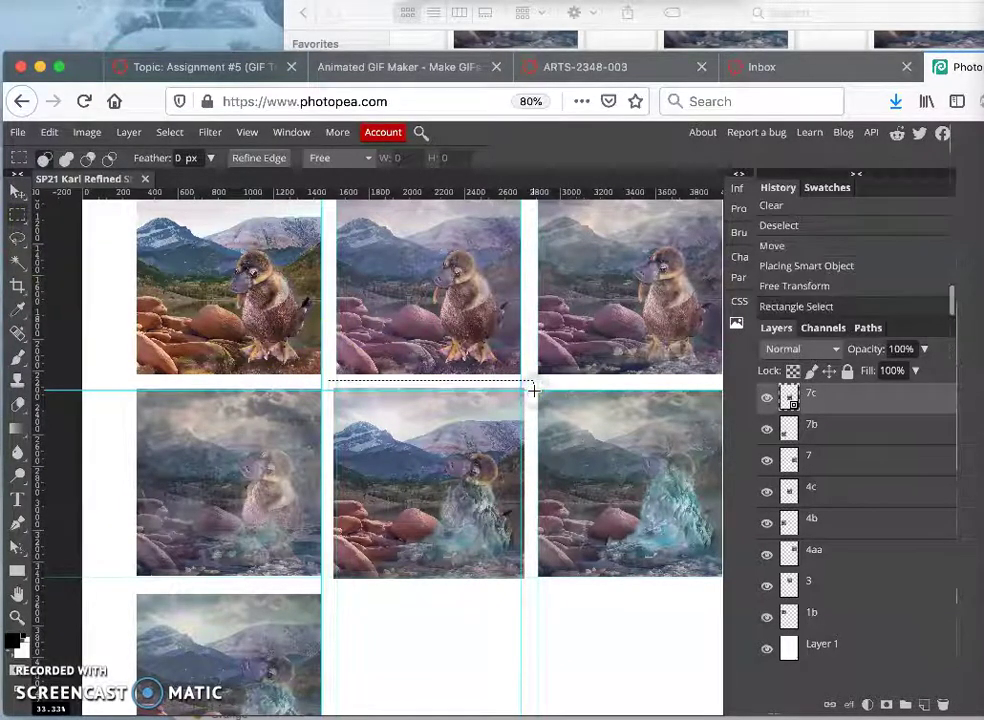
{"action": "key", "text": "Delete"}
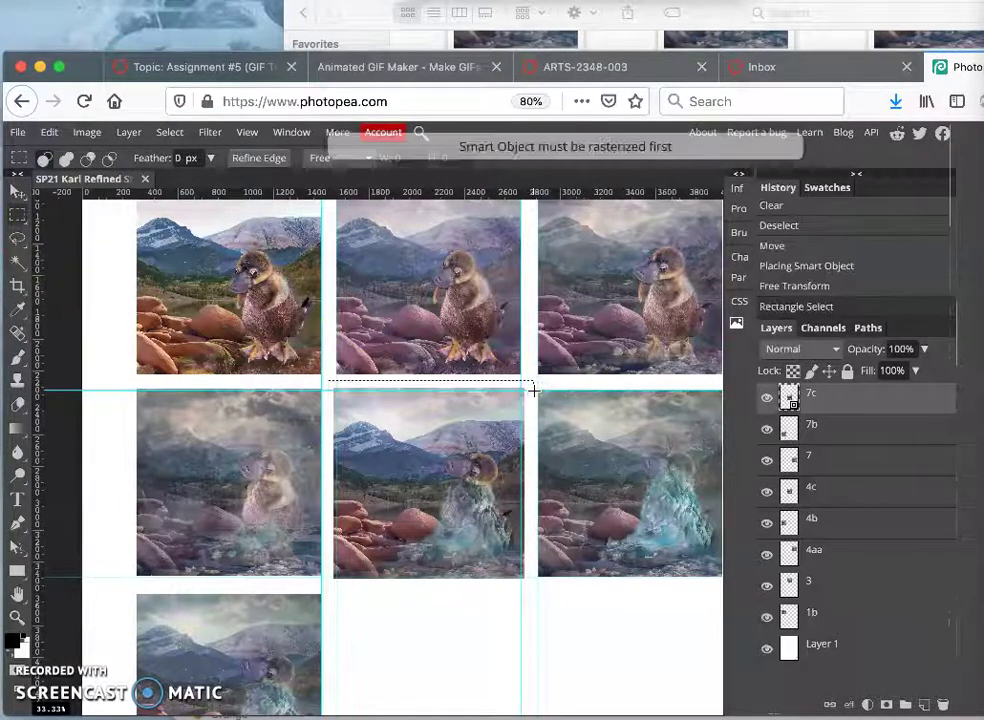
{"action": "right_click", "coordinate": [855, 393]}
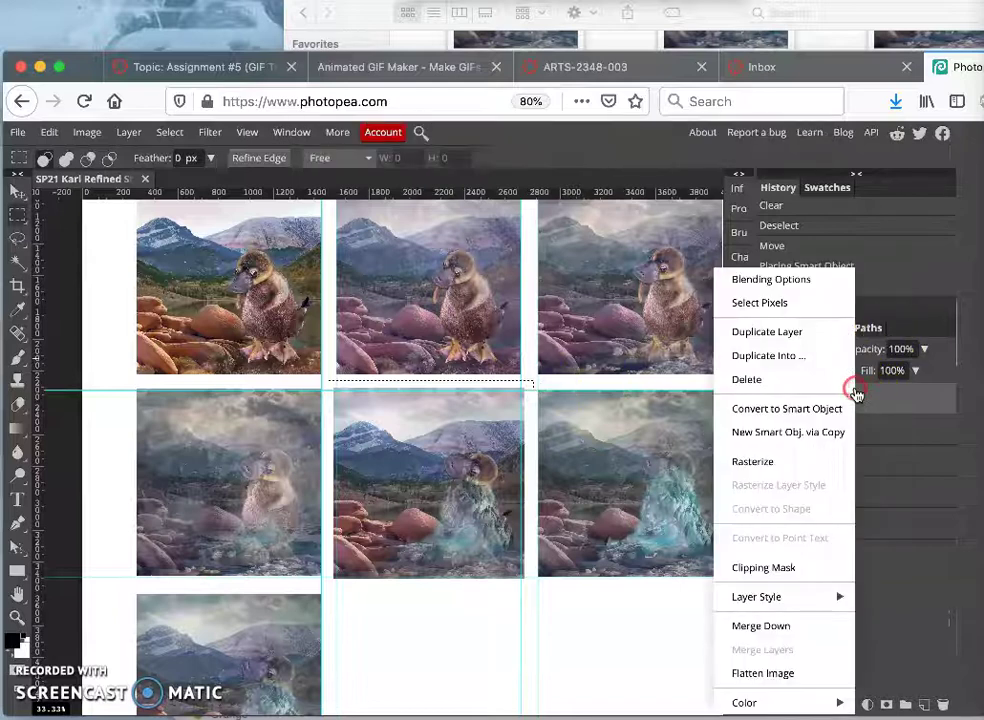
{"action": "left_click", "coordinate": [784, 462]}
{"action": "left_click", "coordinate": [808, 405]}
{"action": "left_click", "coordinate": [558, 395]}
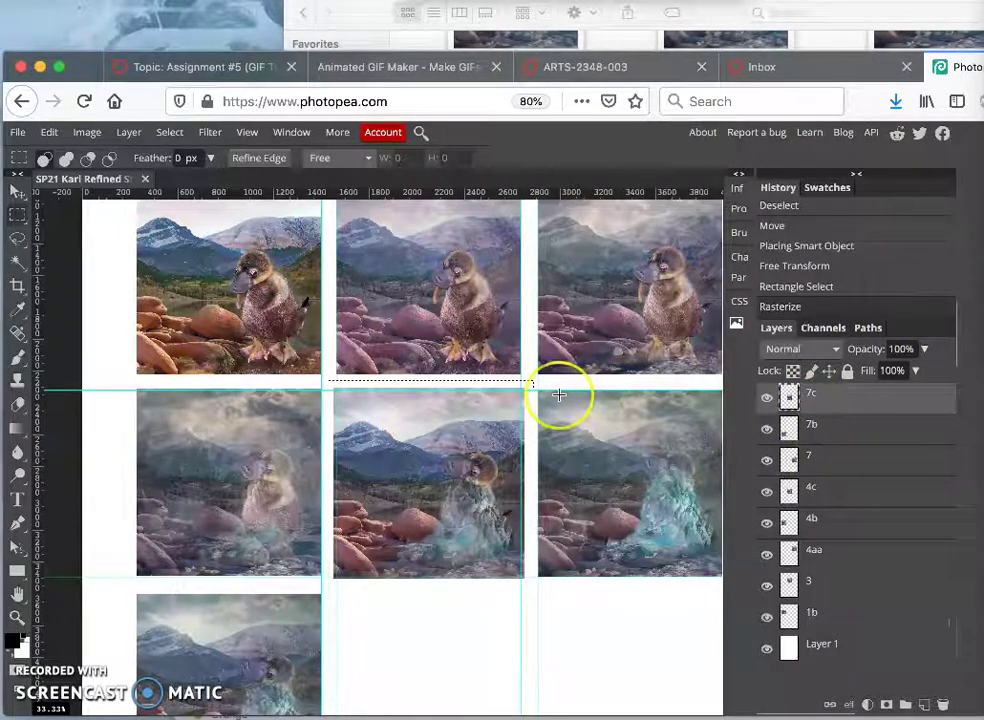
{"action": "key", "text": "Delete"}
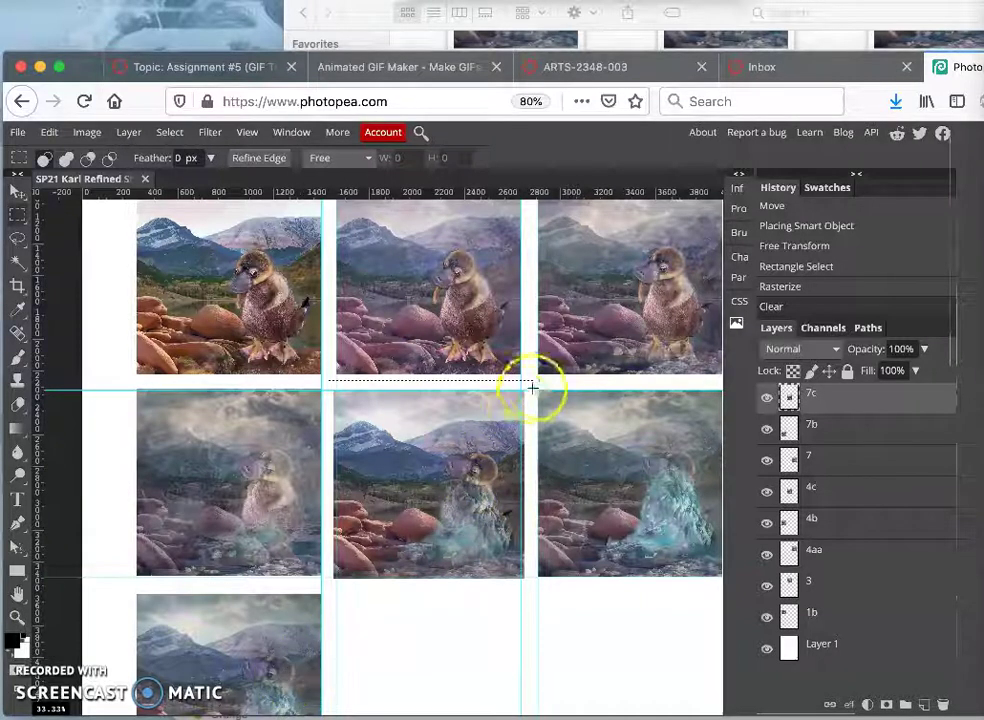
{"action": "left_click", "coordinate": [536, 384]}
Clear the overlapping strips along 7c's right and bottom edges plus one more strip.
{"action": "left_click_drag", "start_coordinate": [536, 381], "coordinate": [522, 617]}
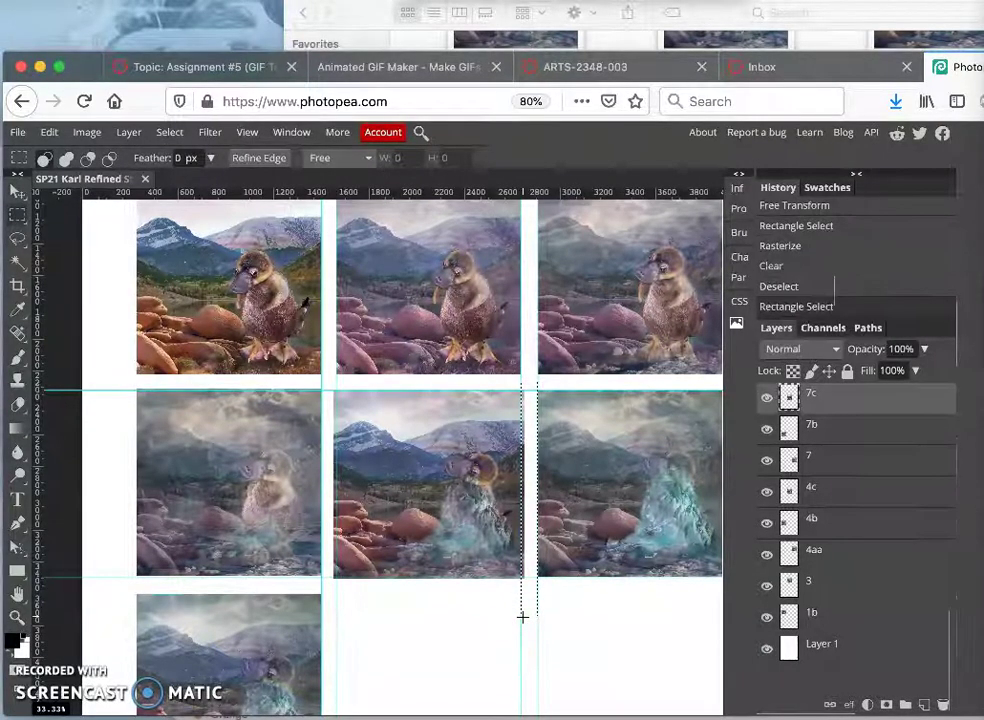
{"action": "key", "text": "Delete"}
{"action": "left_click", "coordinate": [576, 620]}
{"action": "left_click", "coordinate": [418, 593]}
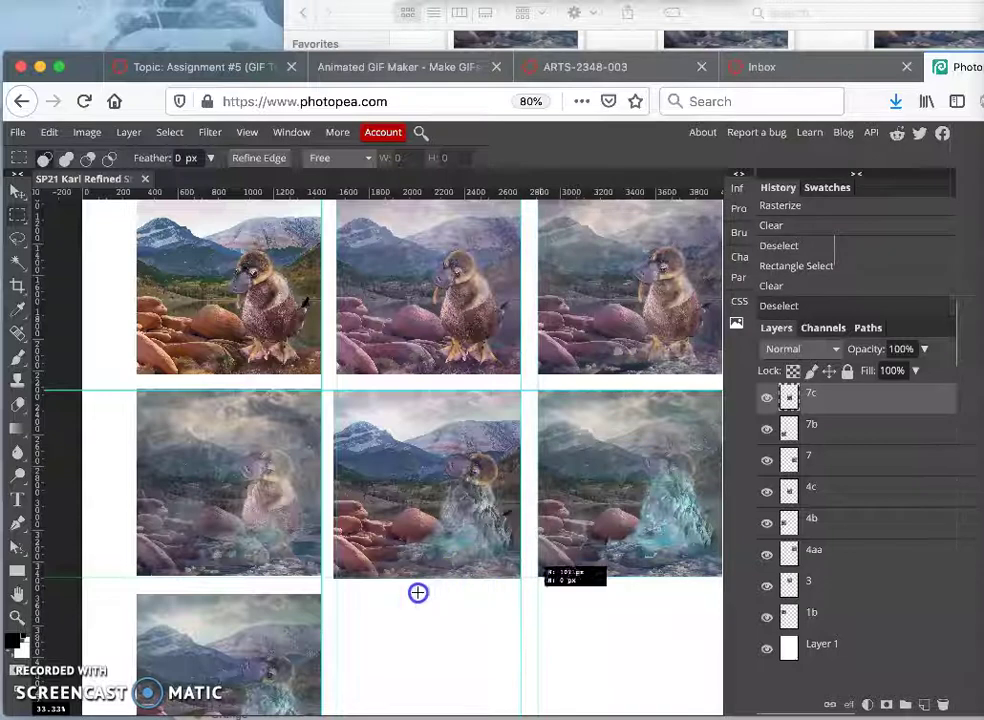
{"action": "left_click_drag", "start_coordinate": [418, 593], "coordinate": [319, 574]}
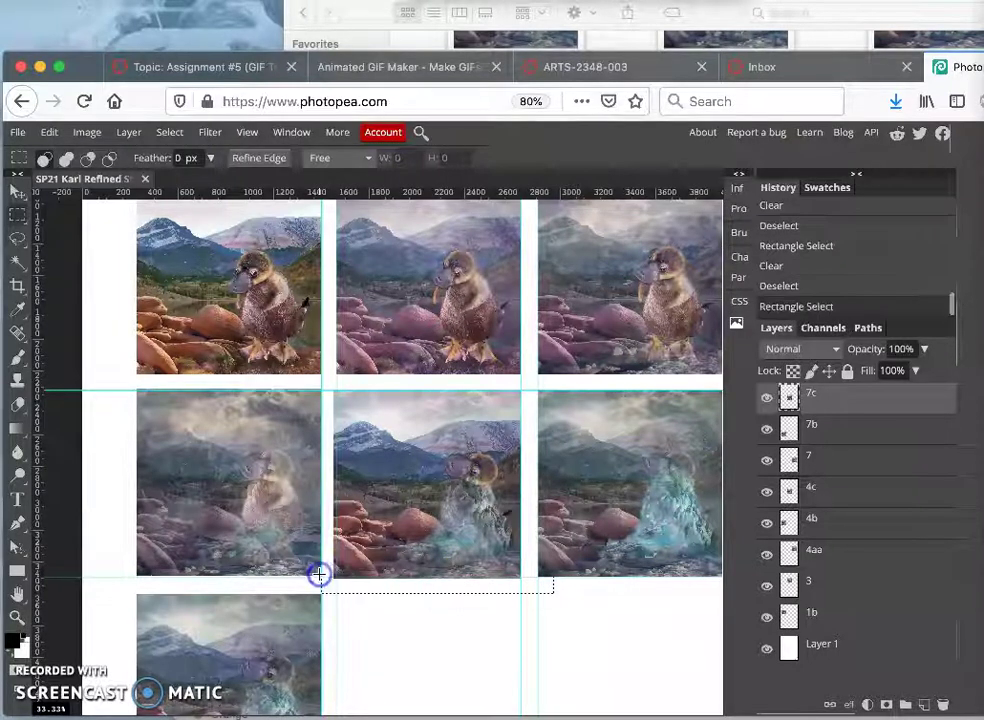
{"action": "key", "text": "Delete"}
{"action": "left_click_drag", "start_coordinate": [319, 380], "coordinate": [336, 589]}
{"action": "key", "text": "Delete"}
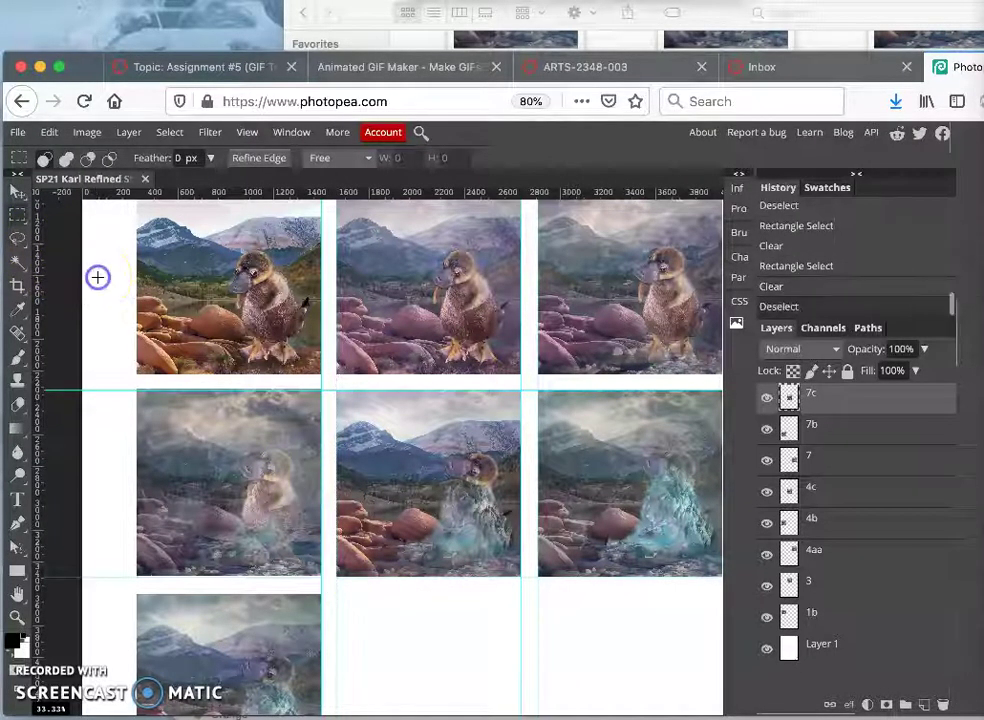
Move the 7c panel down into the empty bottom-middle cell beside 7b.
{"action": "left_click", "coordinate": [97, 277]}
{"action": "left_click", "coordinate": [20, 195]}
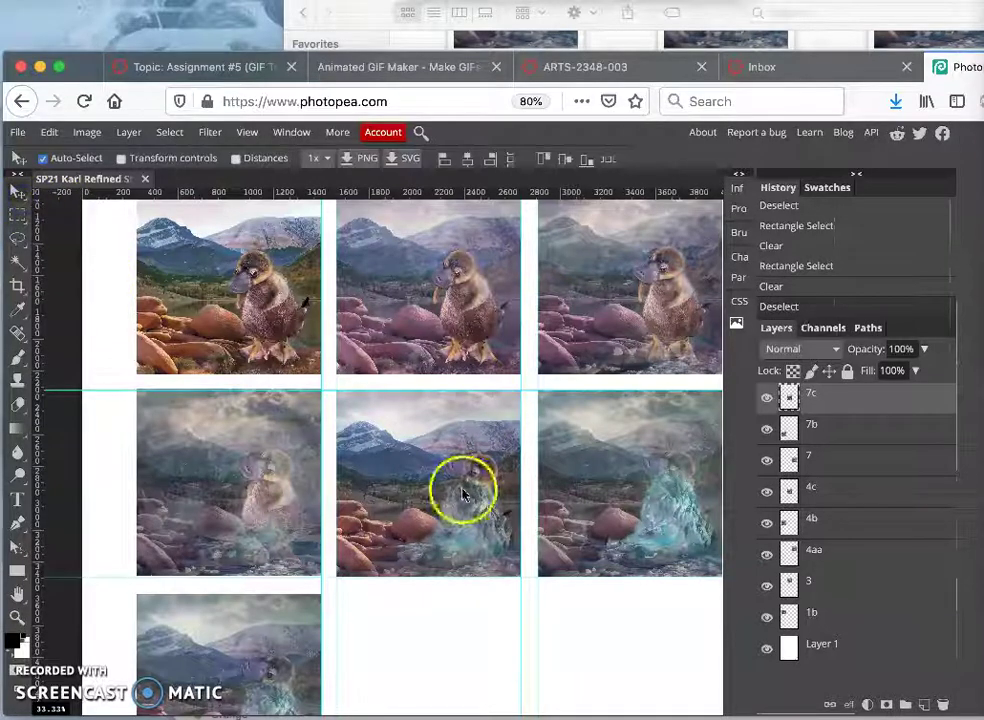
{"action": "scroll", "coordinate": [441, 512], "scroll_direction": "down", "scroll_amount": 2}
{"action": "scroll", "coordinate": [445, 517], "scroll_direction": "down", "scroll_amount": 2}
{"action": "left_click", "coordinate": [432, 399]}
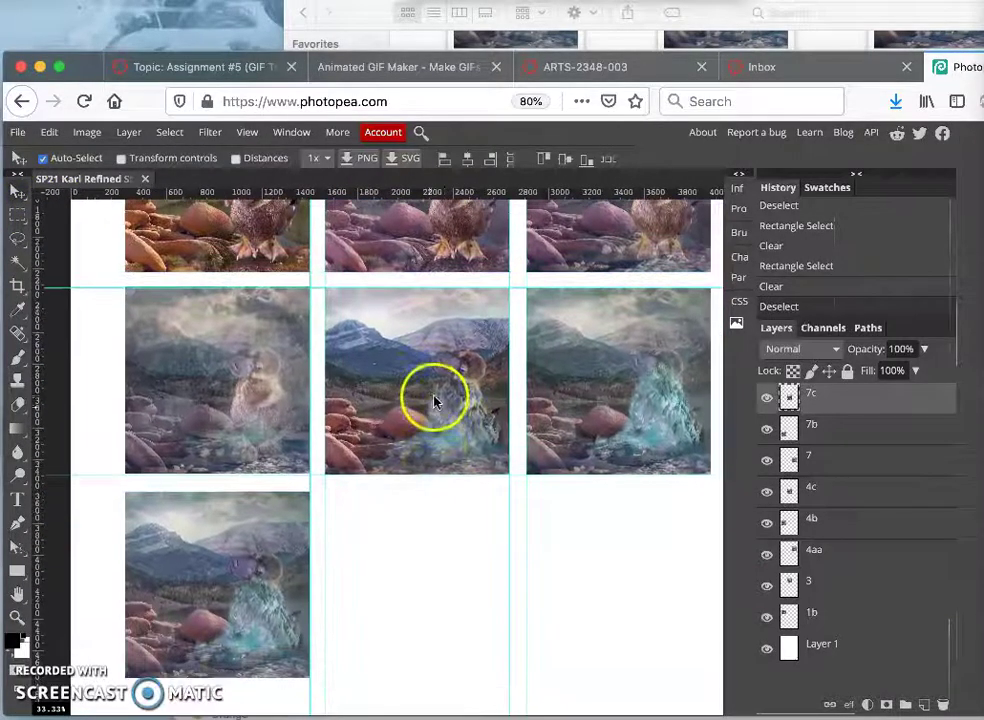
{"action": "left_click_drag", "start_coordinate": [432, 399], "coordinate": [432, 603]}
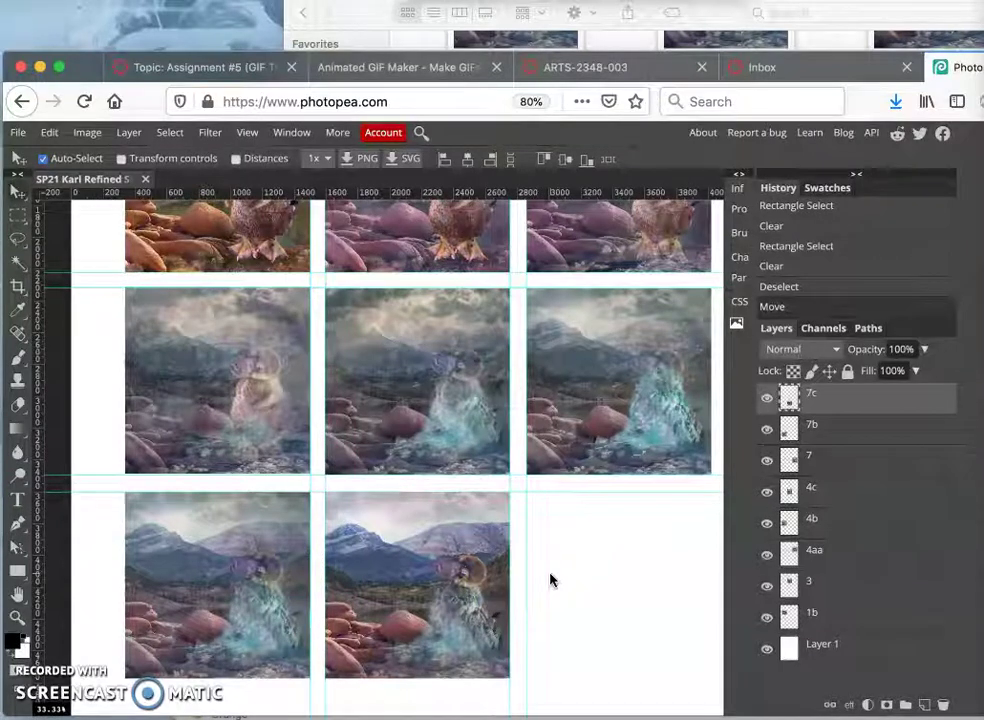
Drag 8.jpg from the Finder folder onto the storyboard as a new layer named 8.
{"action": "left_click", "coordinate": [819, 38]}
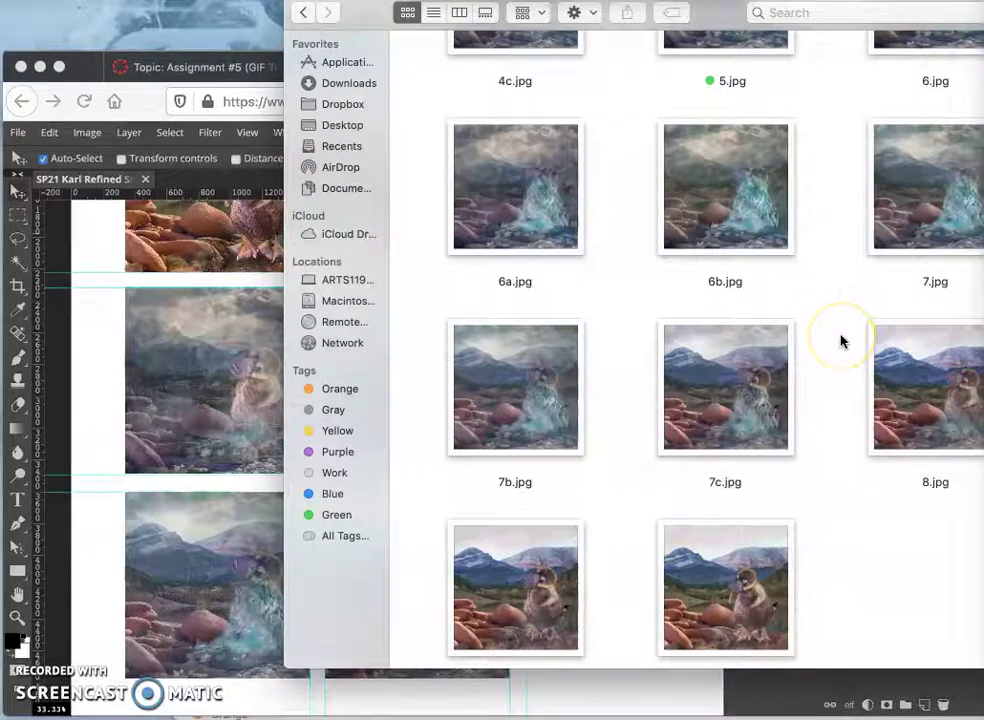
{"action": "scroll", "coordinate": [840, 341], "scroll_direction": "down", "scroll_amount": 1}
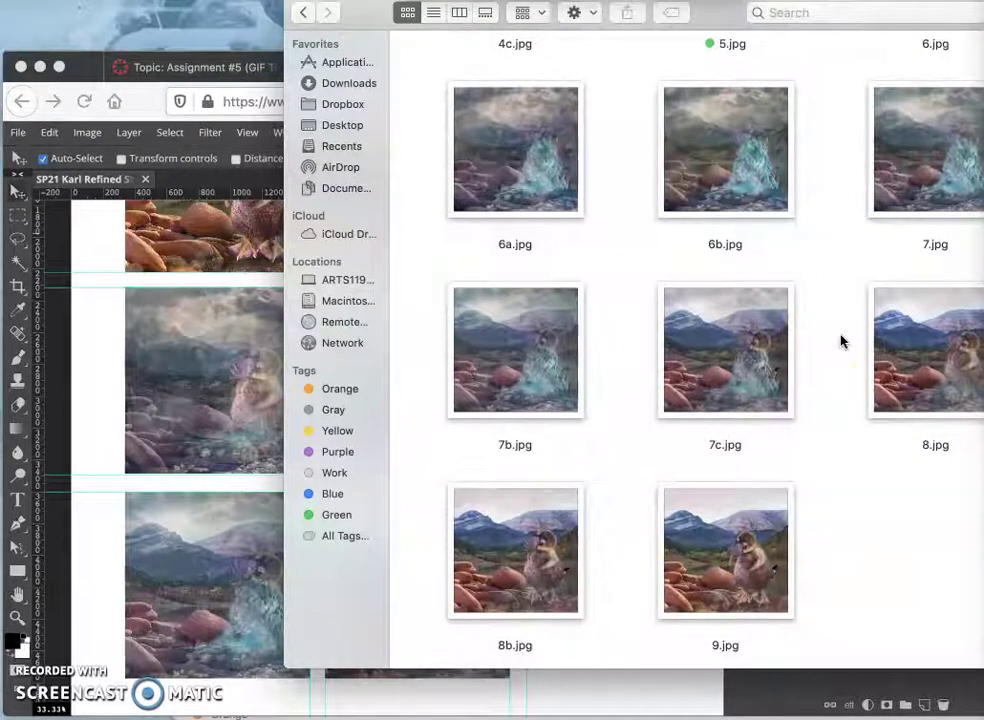
{"action": "left_click", "coordinate": [957, 374]}
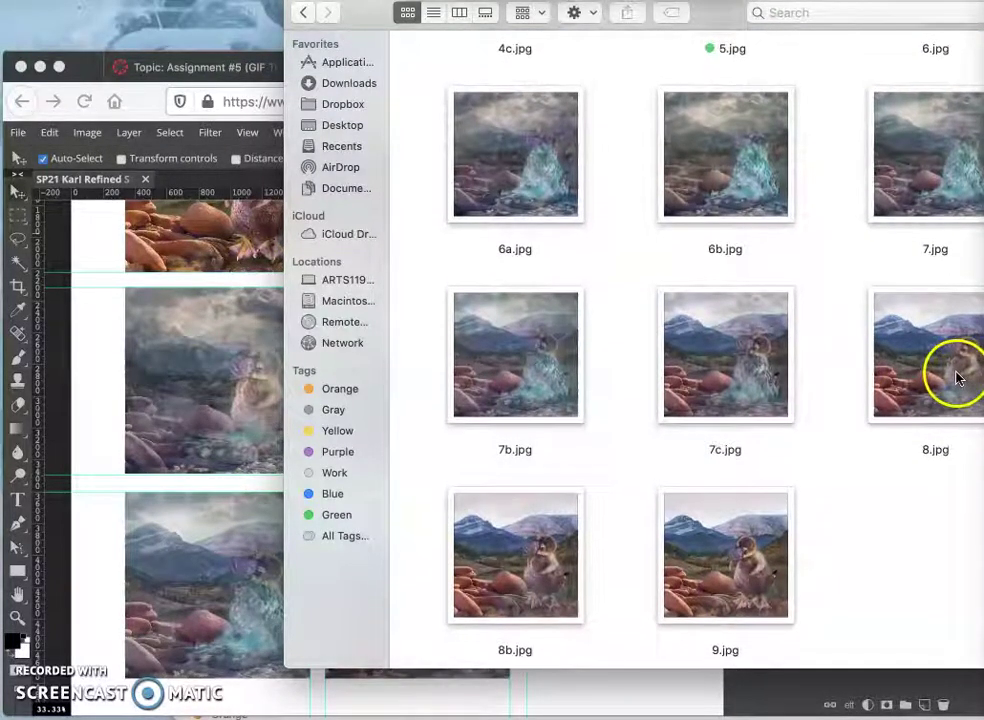
{"action": "left_click_drag", "start_coordinate": [957, 374], "coordinate": [399, 550]}
Position the placed 8 image over the middle-column cell at X 2178 px, Y 2903 px.
{"action": "scroll", "coordinate": [400, 550], "scroll_direction": "up", "scroll_amount": 3}
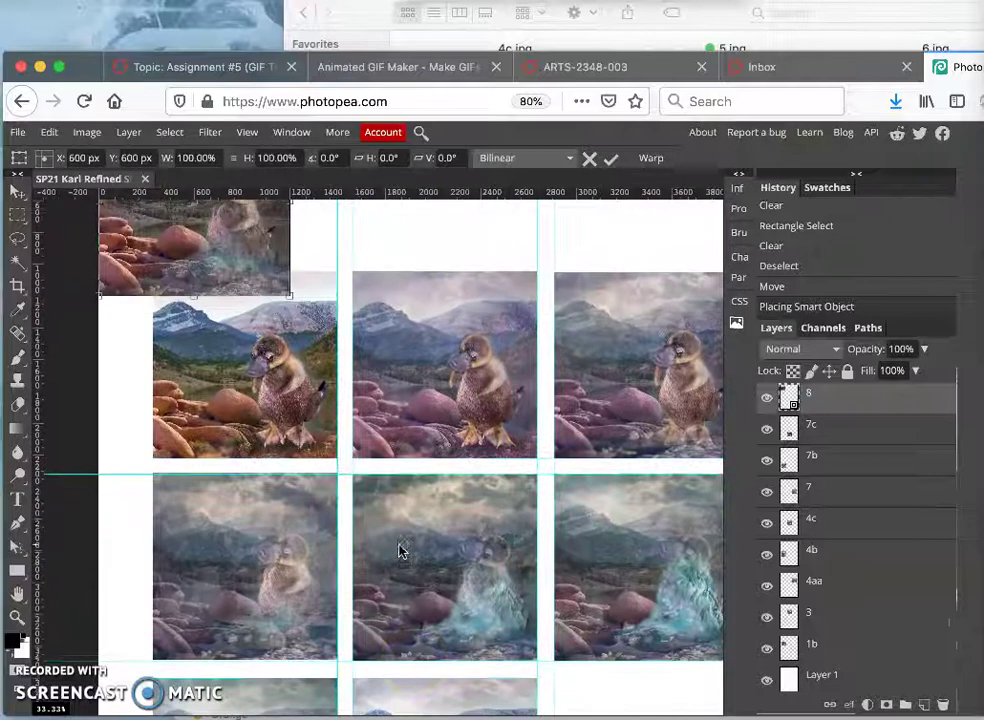
{"action": "left_click_drag", "start_coordinate": [279, 279], "coordinate": [511, 630]}
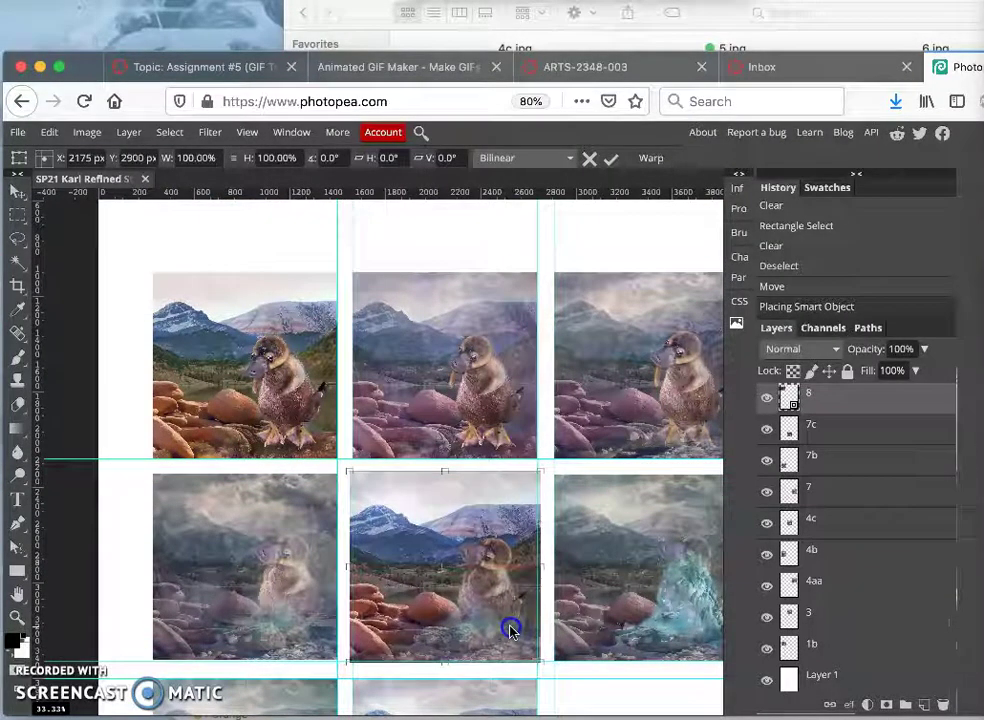
{"action": "key", "text": "Right"}
{"action": "key", "text": "Right"}
{"action": "key", "text": "Right"}
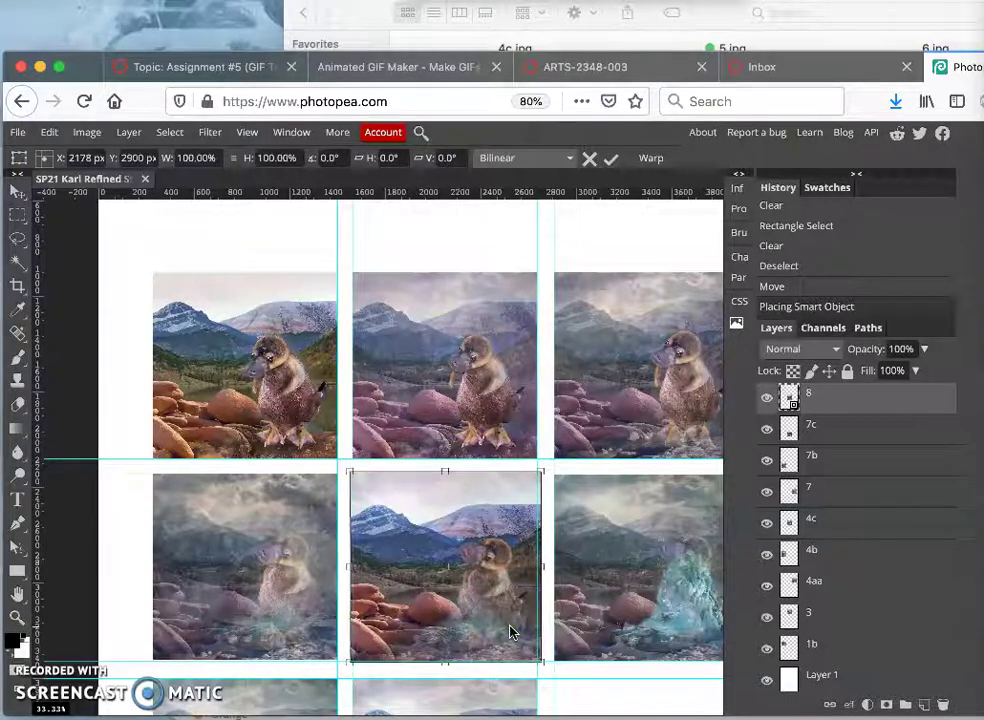
{"action": "key", "text": "Down"}
{"action": "key", "text": "Down"}
{"action": "key", "text": "Down"}
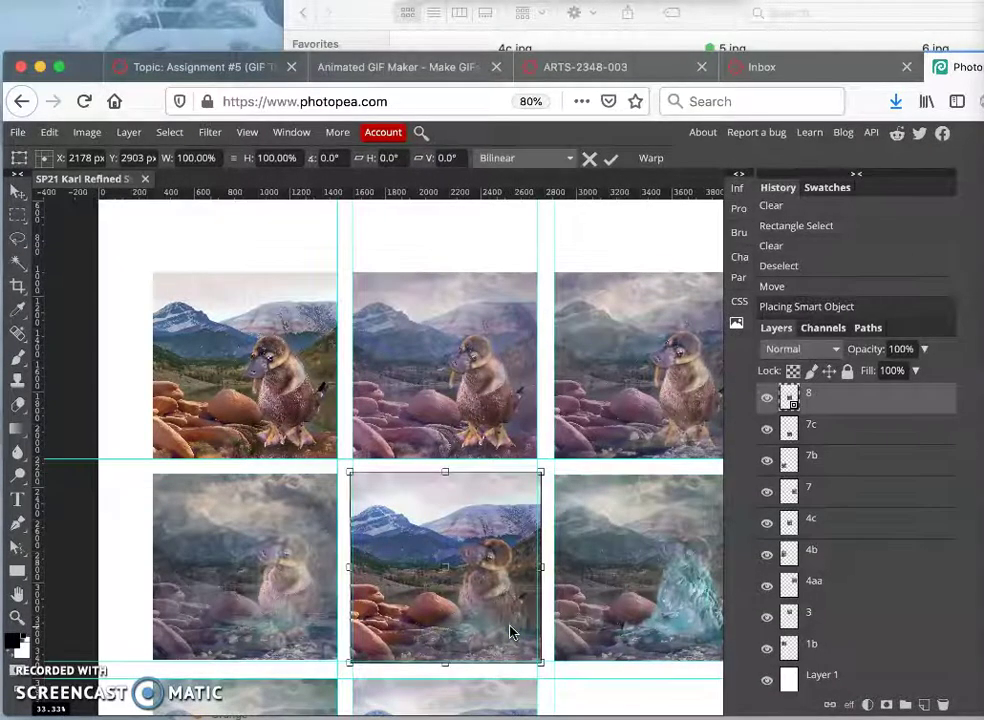
Commit and rasterize layer 8, then clear the overlap strip above the centre image.
{"action": "left_click", "coordinate": [204, 391]}
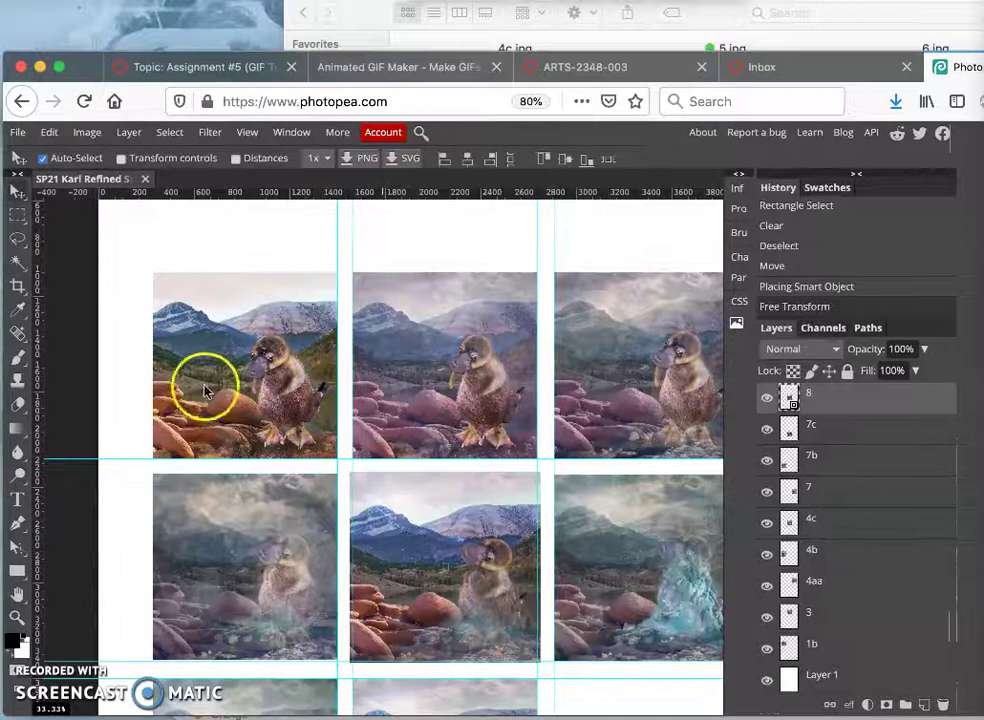
{"action": "right_click", "coordinate": [860, 400]}
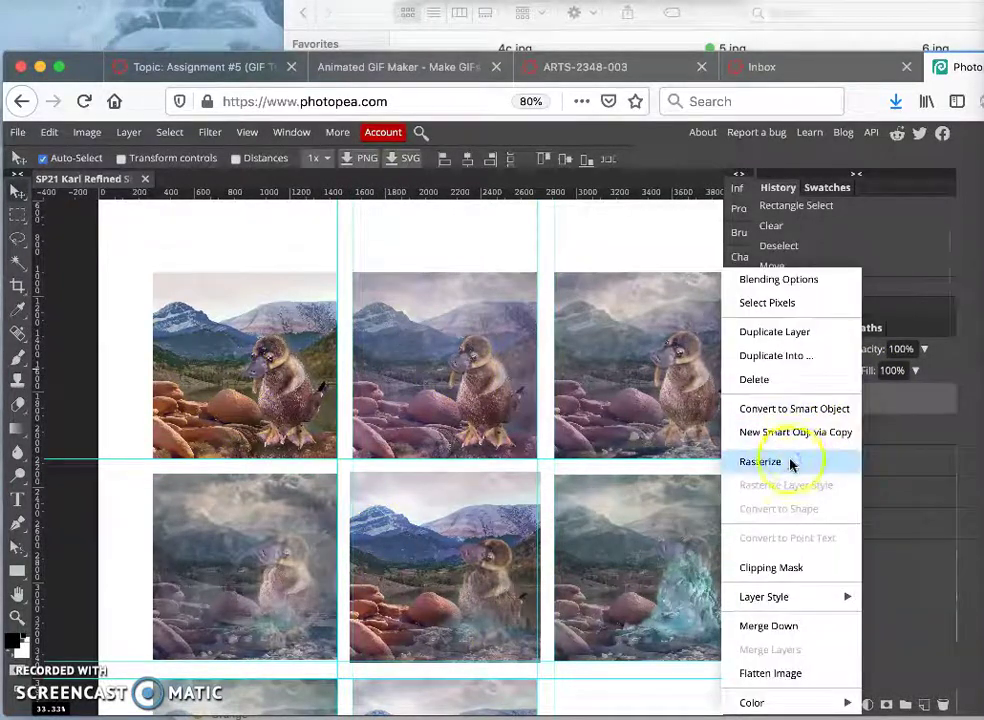
{"action": "left_click", "coordinate": [800, 460]}
{"action": "left_click", "coordinate": [17, 214]}
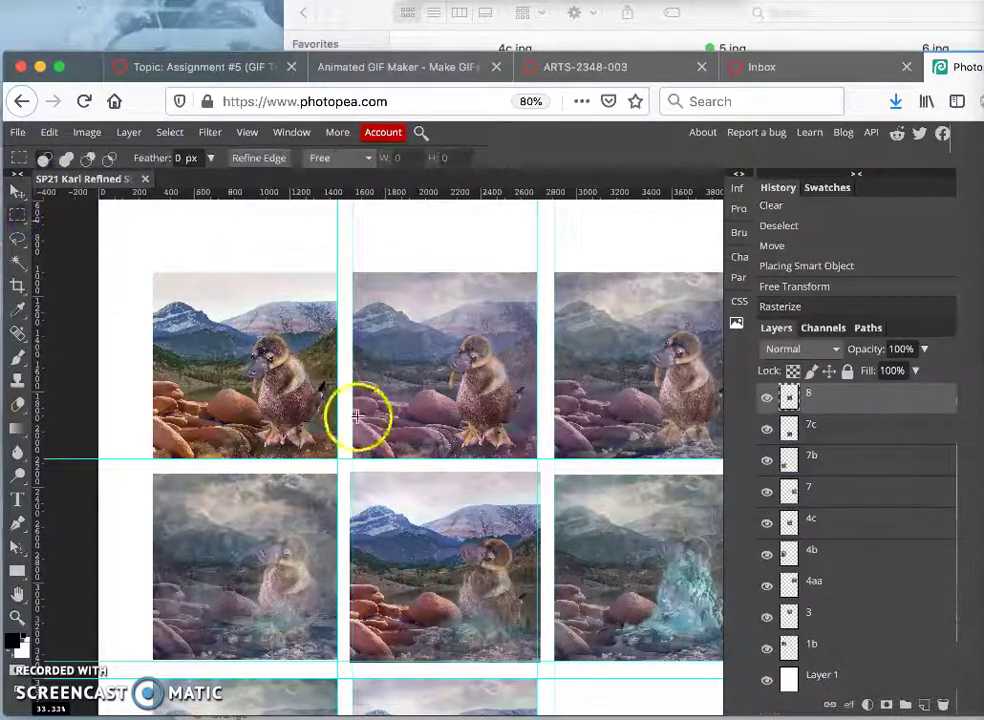
{"action": "left_click_drag", "start_coordinate": [342, 460], "coordinate": [555, 474]}
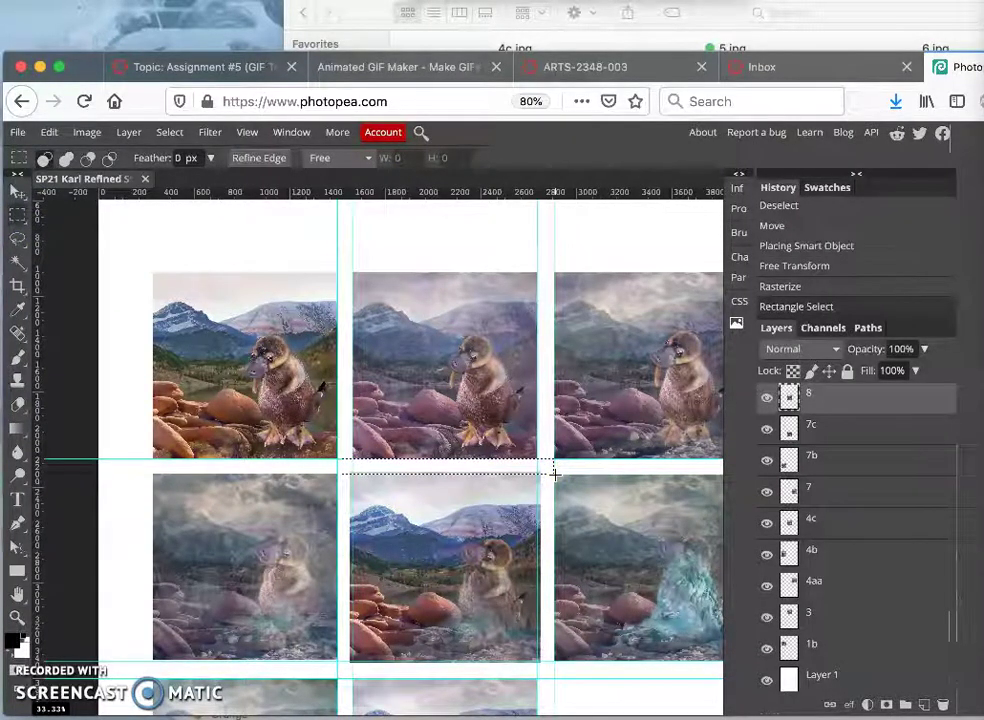
{"action": "key", "text": "Delete"}
{"action": "left_click", "coordinate": [563, 465]}
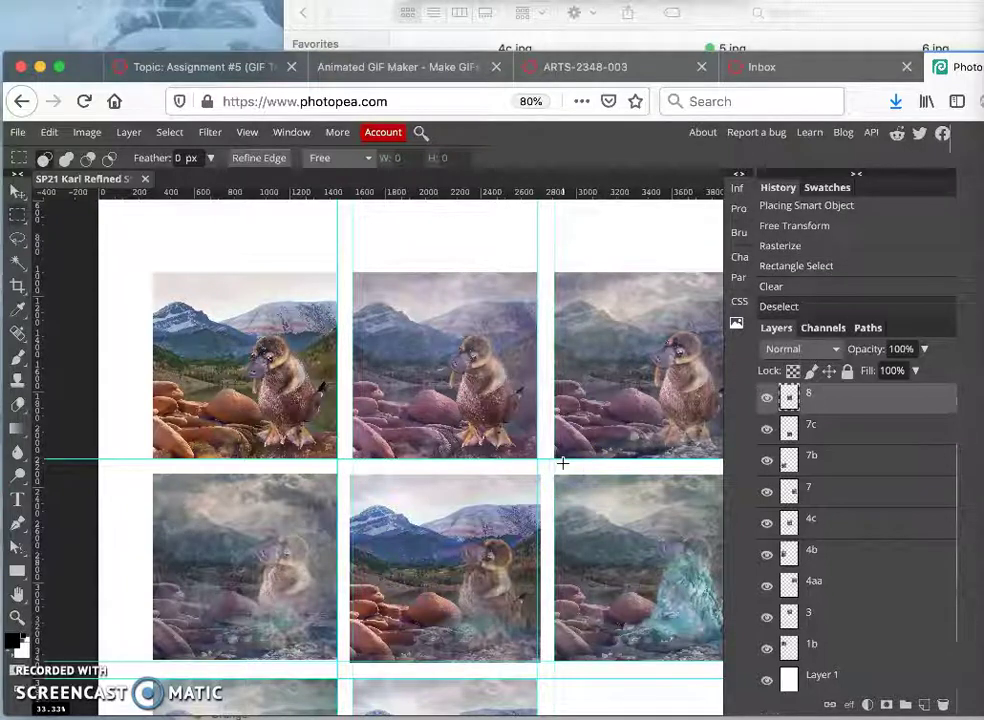
Clear the thin strips along layer 8's right and left edges, leaving no selection.
{"action": "left_click_drag", "start_coordinate": [549, 463], "coordinate": [537, 679]}
{"action": "key", "text": "Delete"}
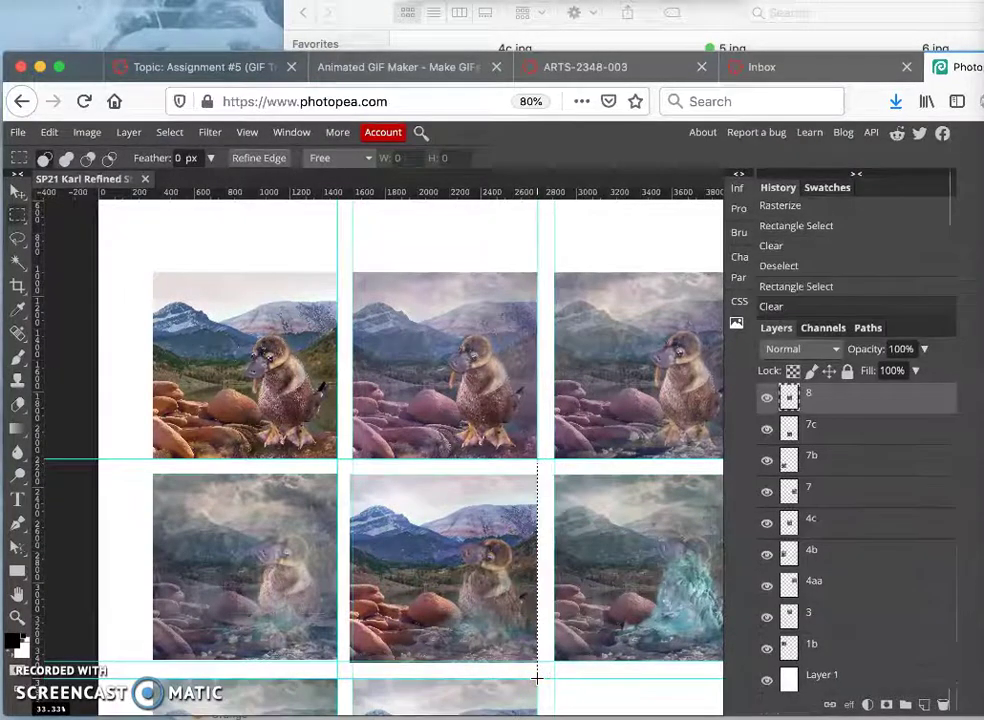
{"action": "key", "text": "ctrl+d"}
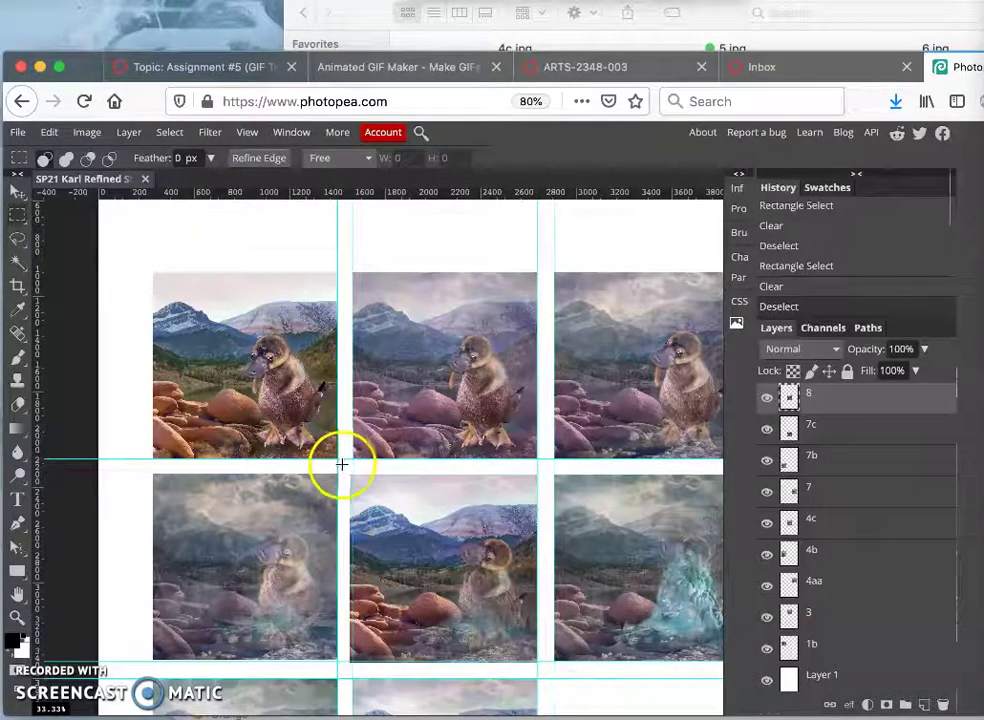
{"action": "left_click_drag", "start_coordinate": [341, 464], "coordinate": [350, 673]}
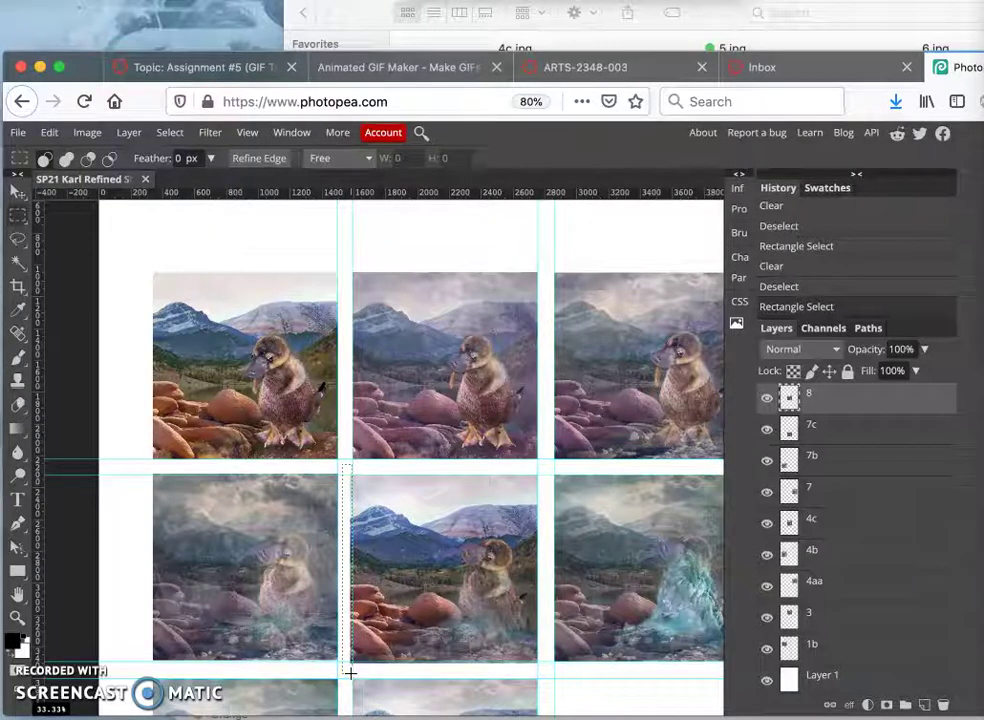
{"action": "key", "text": "Delete"}
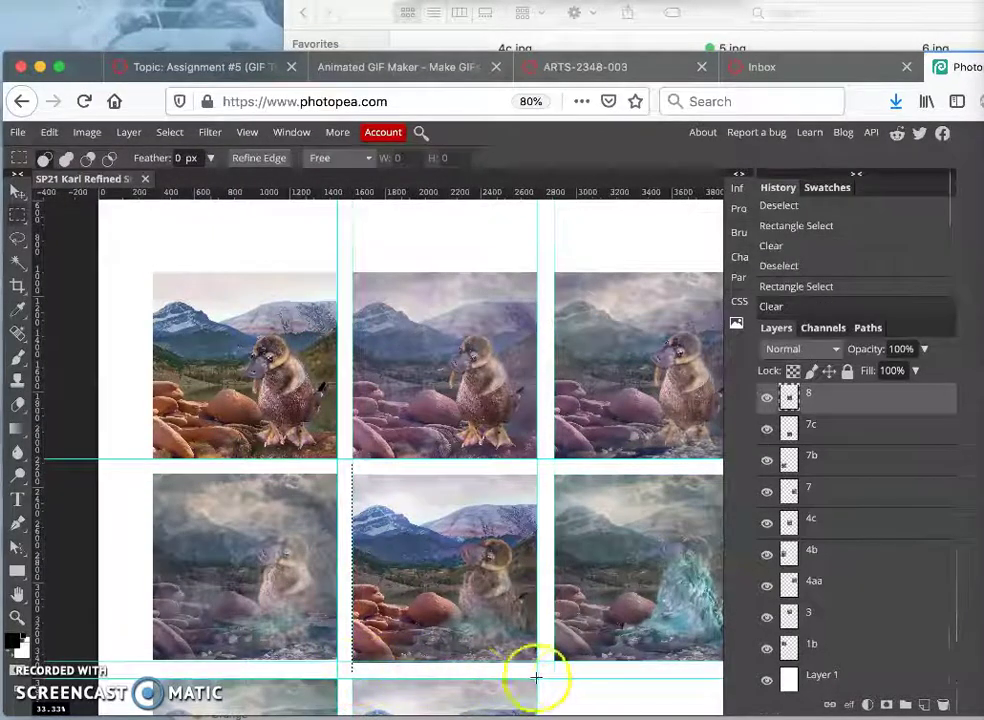
{"action": "left_click_drag", "start_coordinate": [563, 676], "coordinate": [337, 662]}
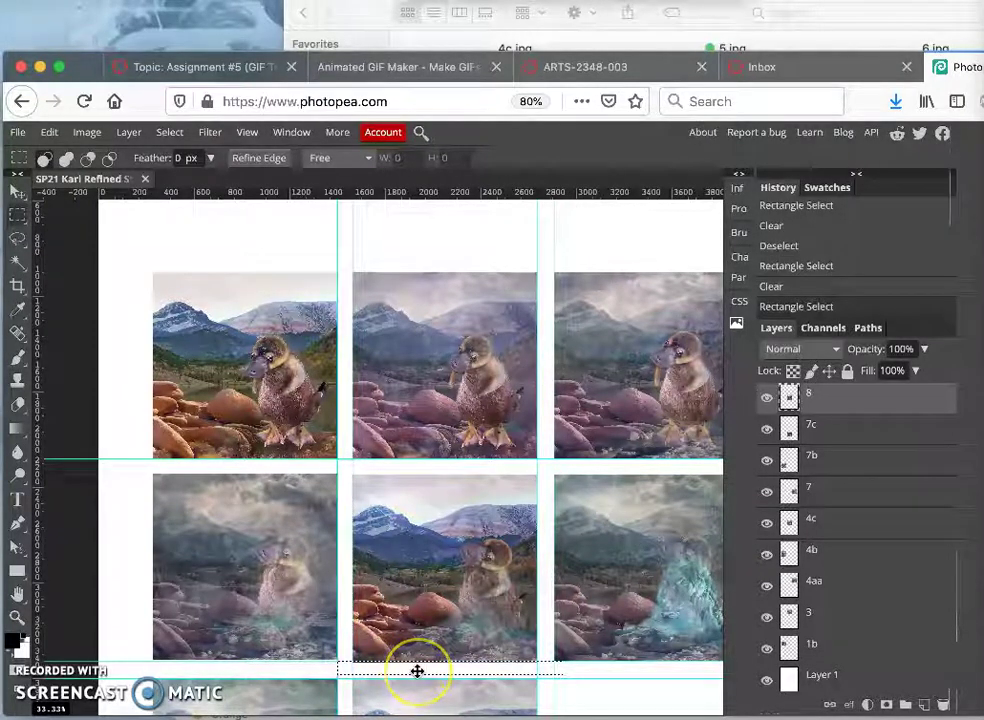
{"action": "left_click", "coordinate": [597, 669]}
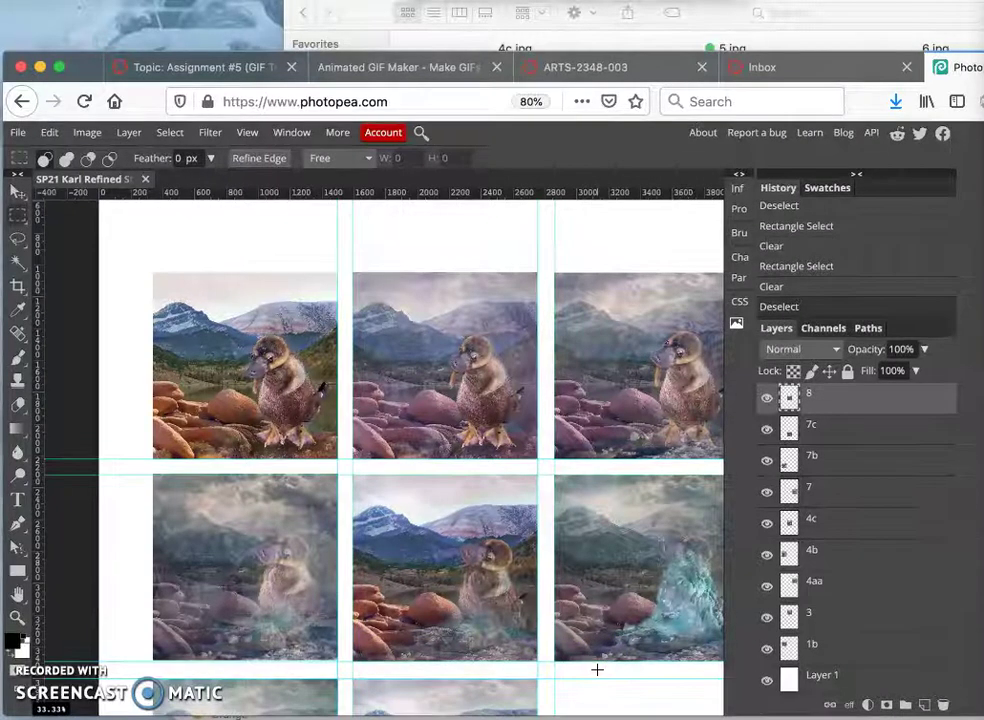
Drag layer 8's panel into the bottom-right cell, filling all nine grid cells.
{"action": "key", "text": "super+minus"}
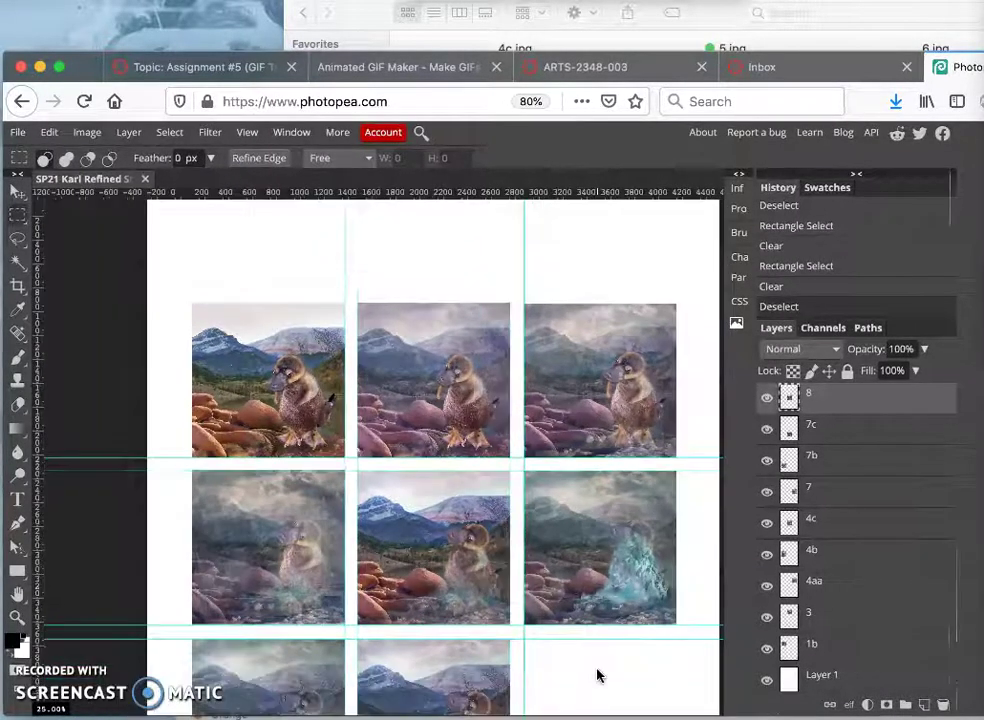
{"action": "scroll", "coordinate": [597, 674], "scroll_direction": "down", "scroll_amount": 2}
{"action": "scroll", "coordinate": [597, 675], "scroll_direction": "down", "scroll_amount": 2}
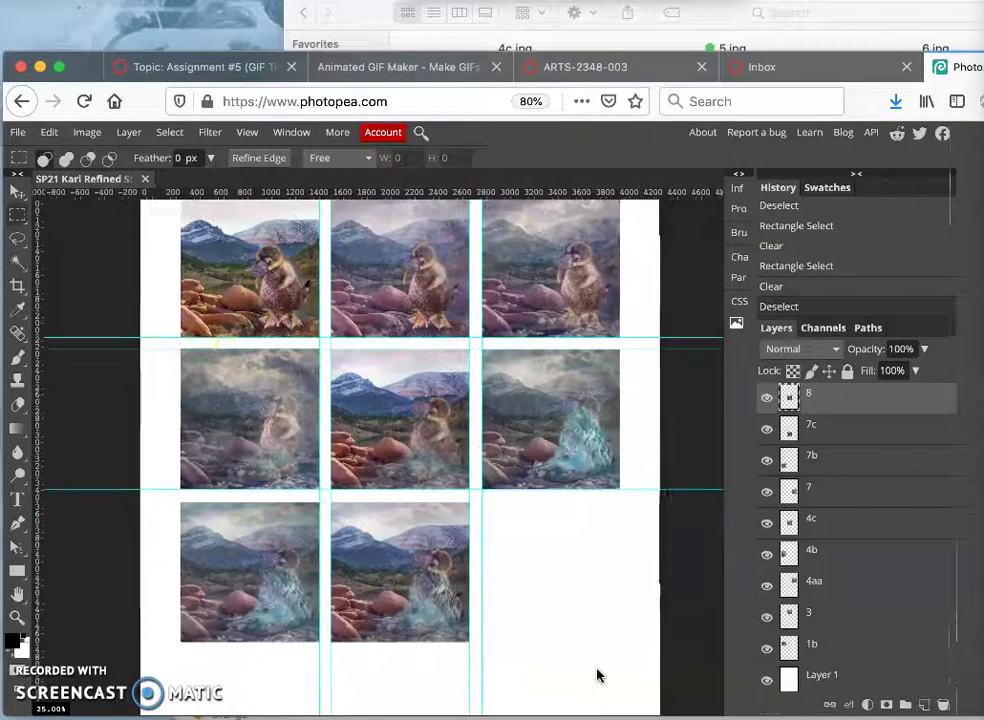
{"action": "left_click", "coordinate": [18, 193]}
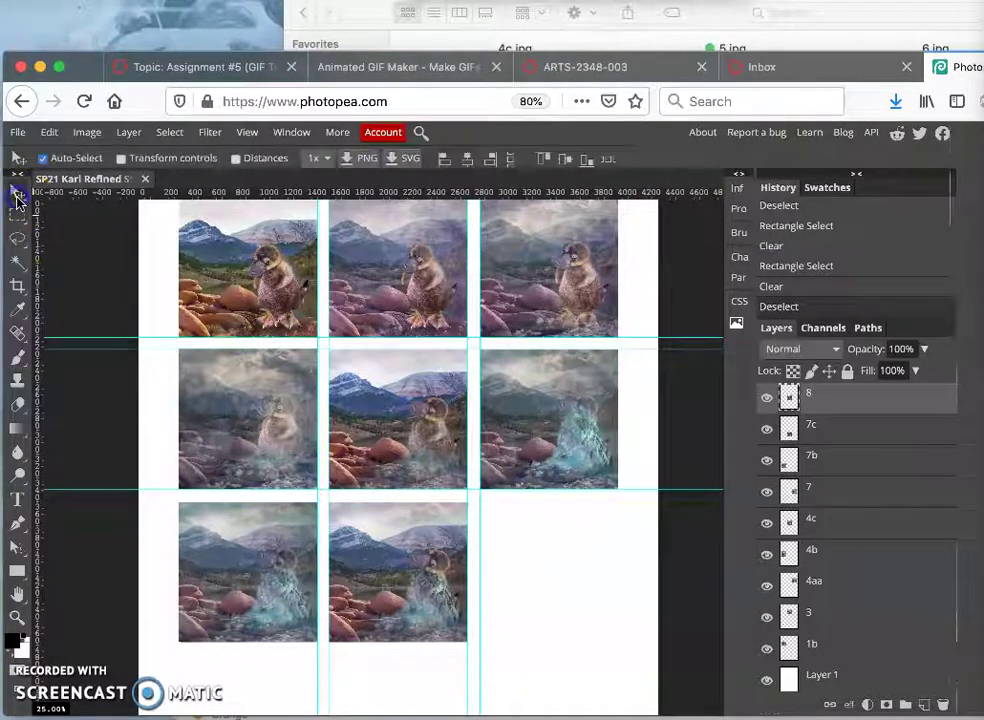
{"action": "left_click_drag", "start_coordinate": [395, 430], "coordinate": [545, 584]}
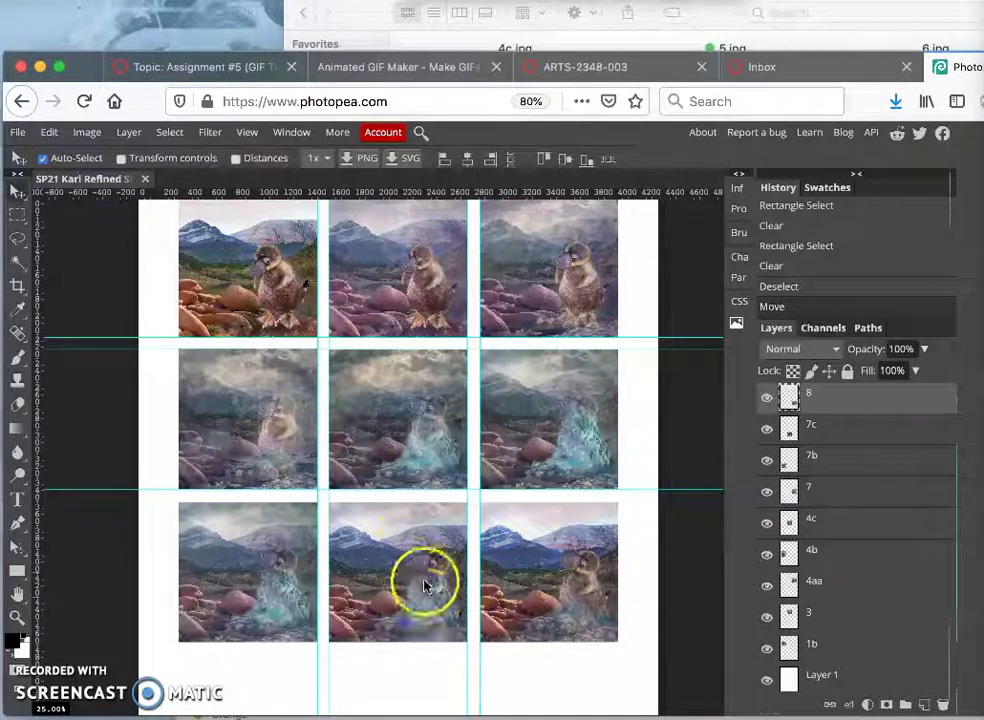
{"action": "scroll", "coordinate": [431, 607], "scroll_direction": "up", "scroll_amount": 3}
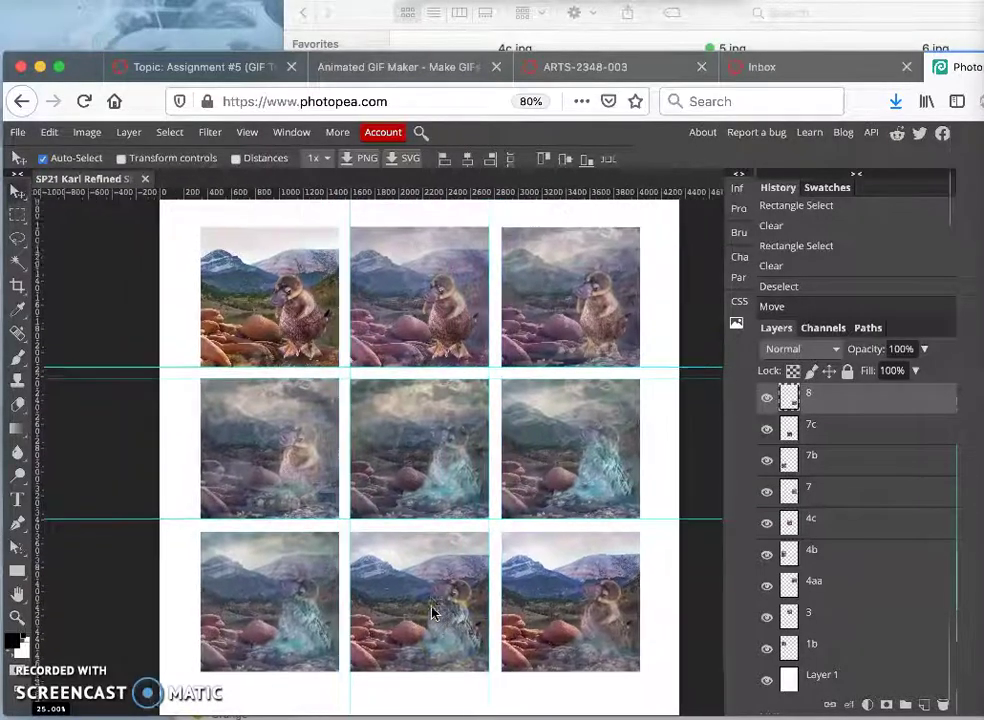
{"action": "scroll", "coordinate": [431, 612], "scroll_direction": "up", "scroll_amount": 1}
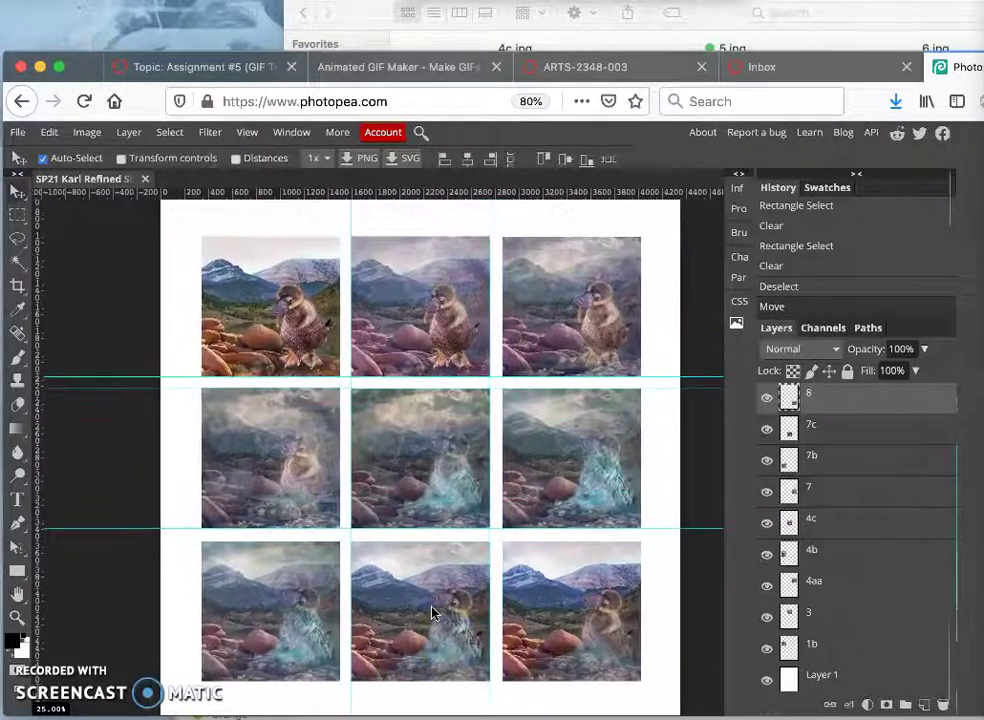
{"action": "left_click", "coordinate": [557, 326]}
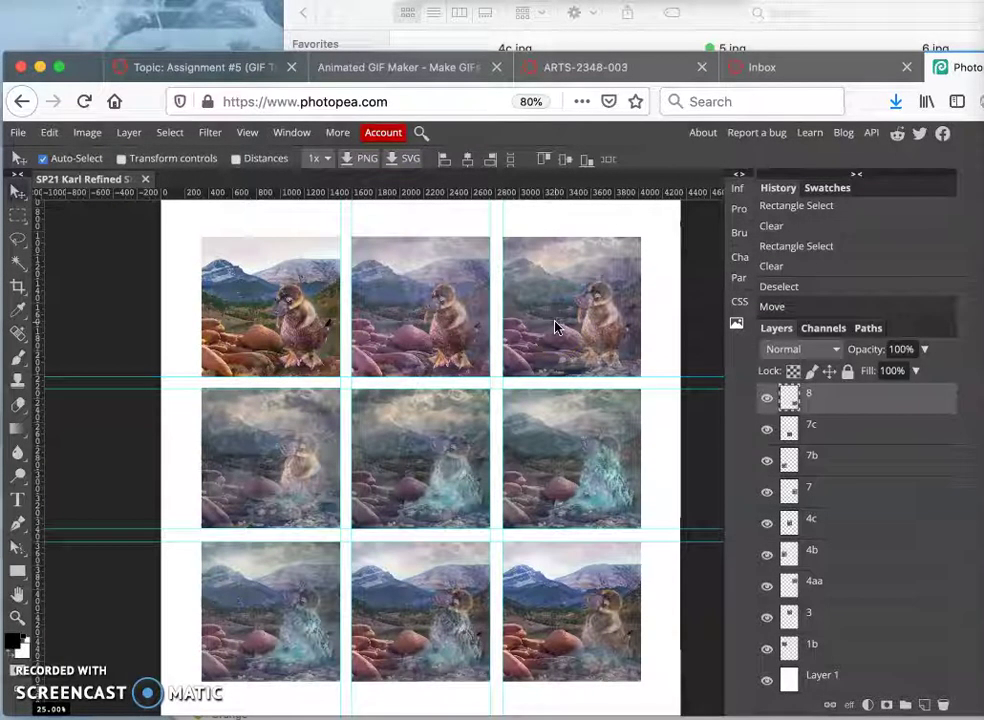
{"action": "left_click", "coordinate": [87, 132]}
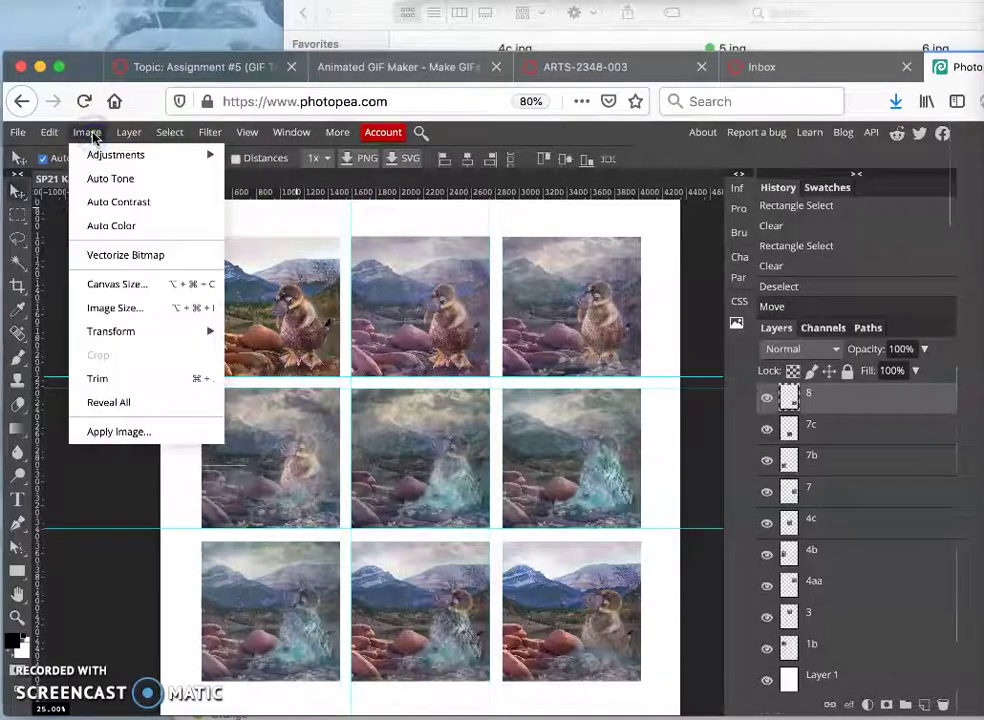
Check the storyboard's current size in inches in Image Size, then close the dialog.
{"action": "left_click", "coordinate": [117, 307]}
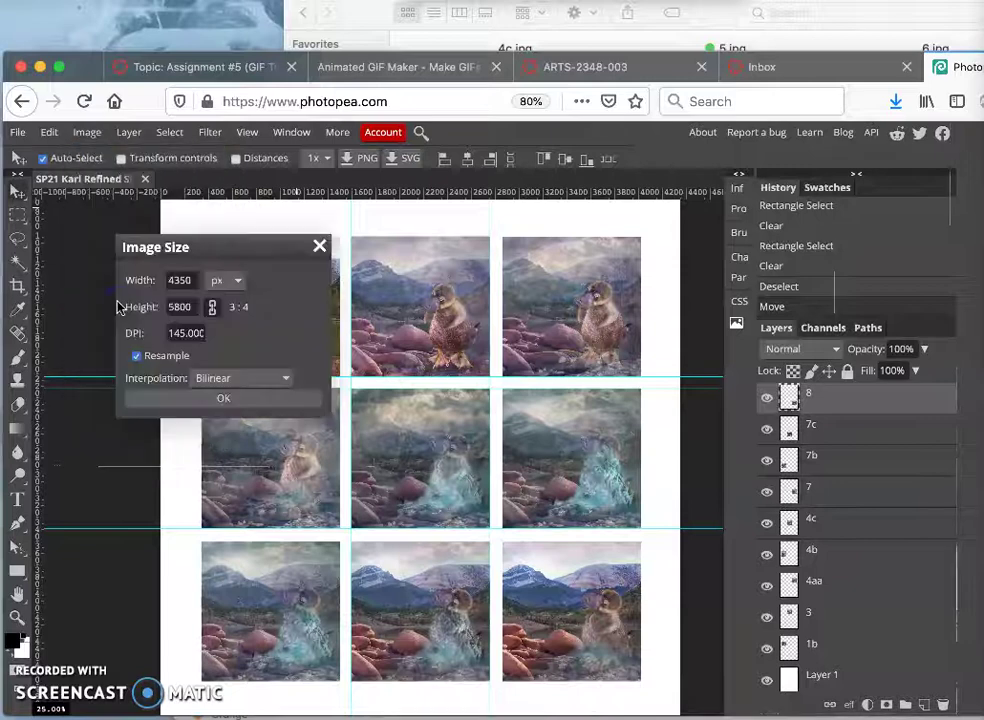
{"action": "left_click", "coordinate": [236, 281]}
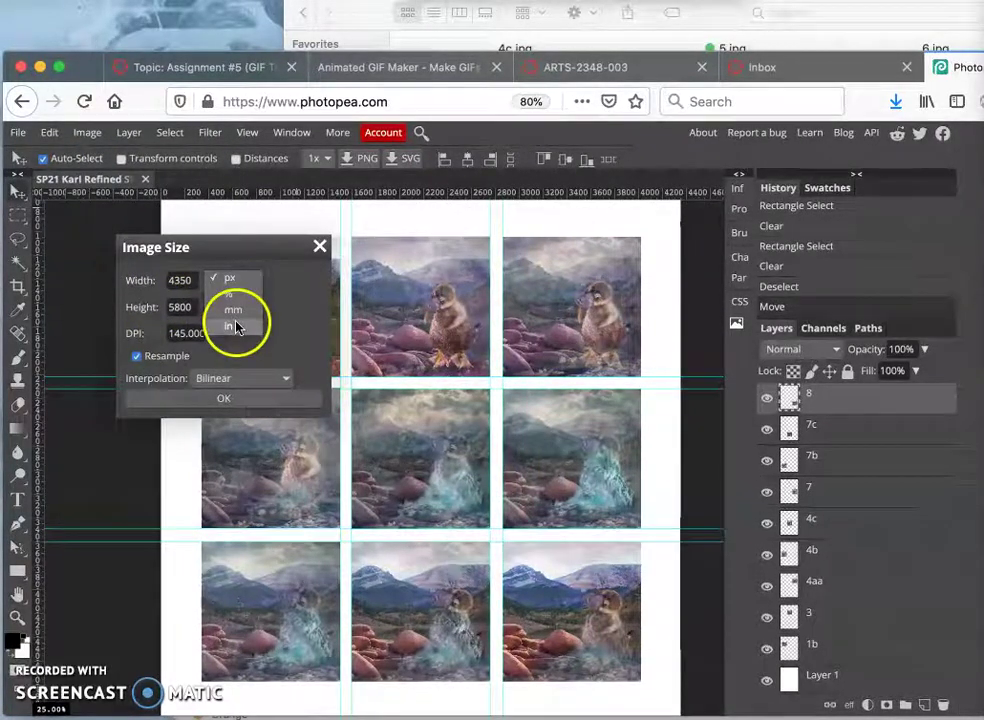
{"action": "left_click", "coordinate": [234, 325]}
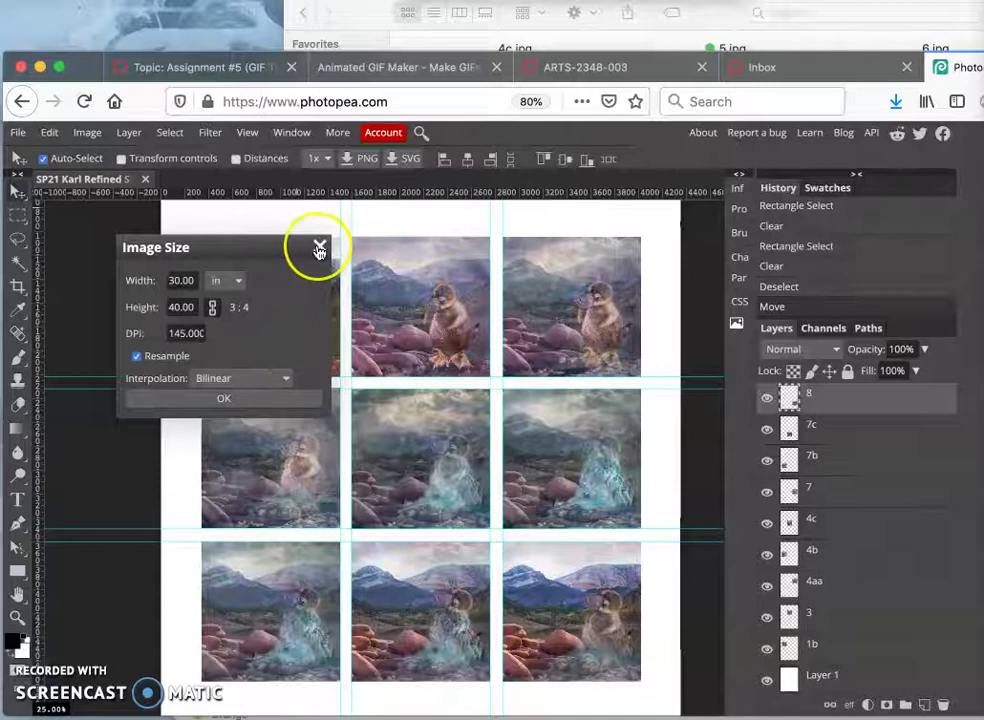
{"action": "left_click", "coordinate": [237, 401]}
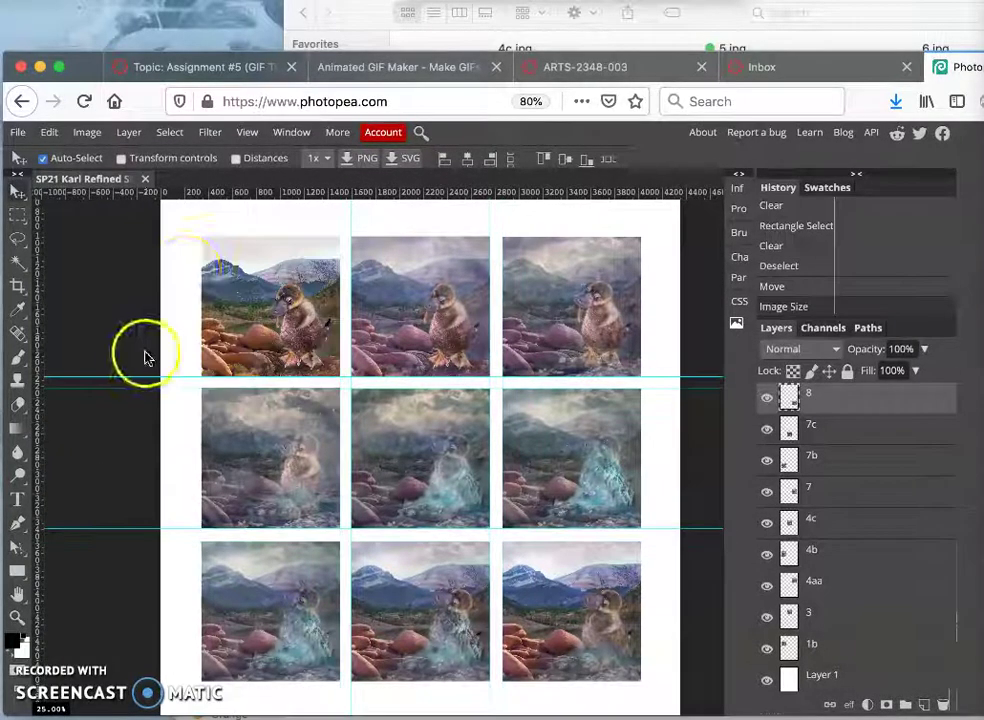
Set the resolution to 300 DPI with Resample off, giving 14.50 × 19.33 inches.
{"action": "left_click", "coordinate": [87, 132]}
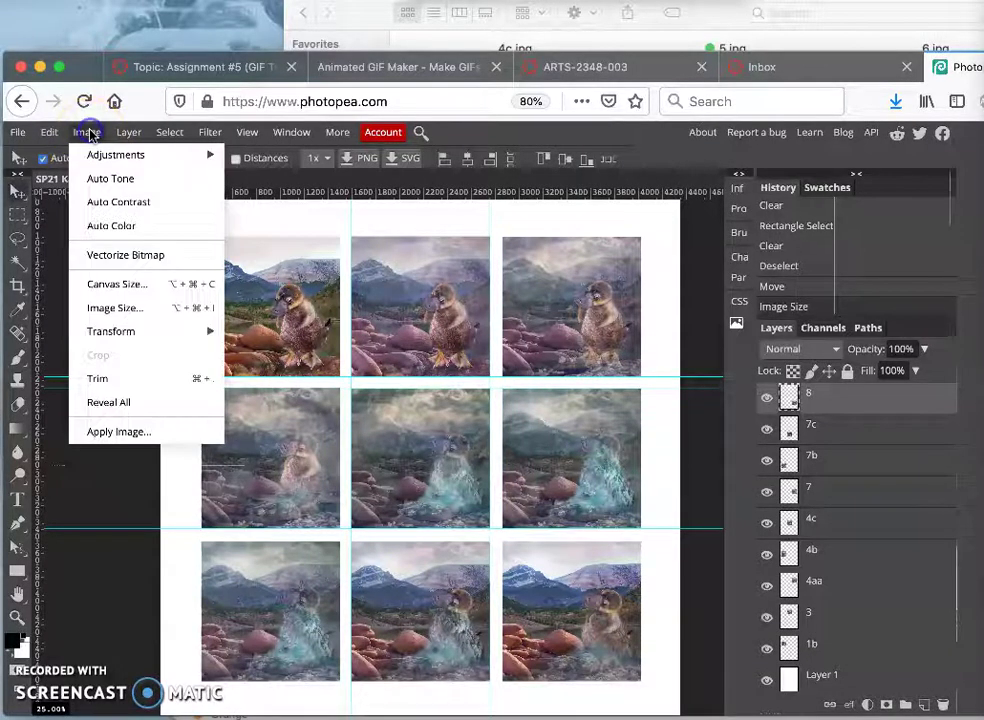
{"action": "left_click", "coordinate": [127, 309]}
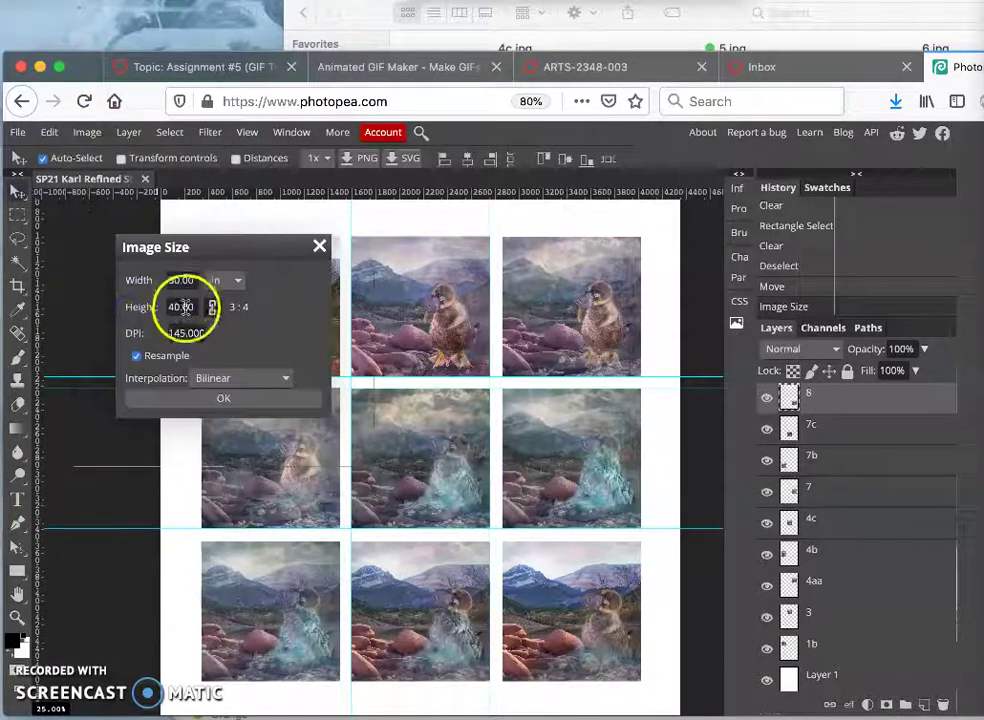
{"action": "left_click", "coordinate": [136, 357]}
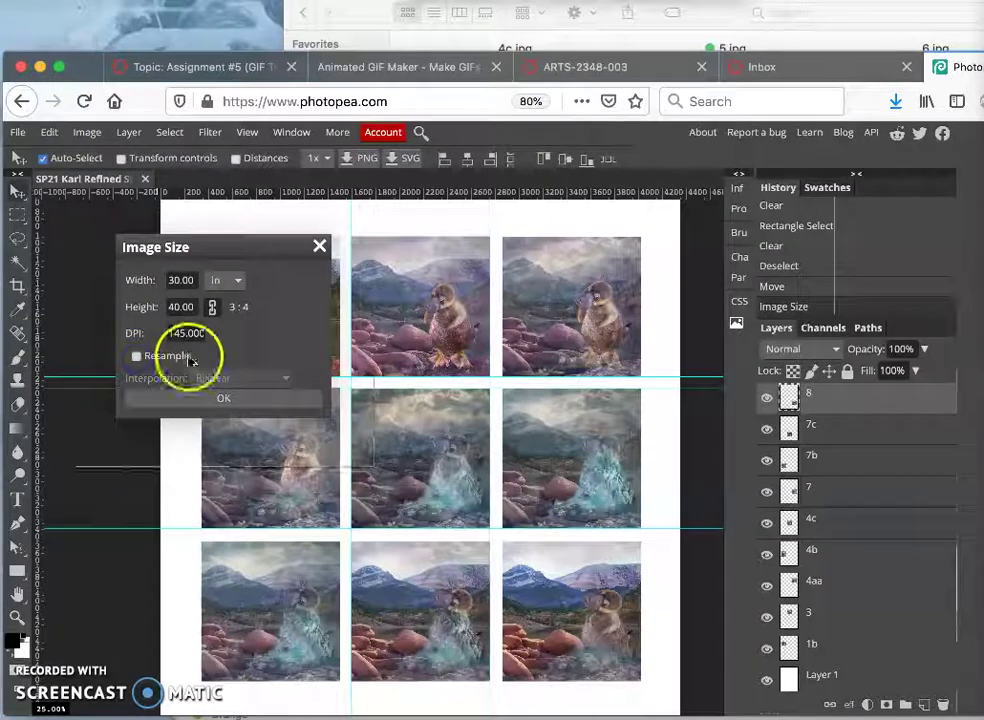
{"action": "double_click", "coordinate": [184, 333]}
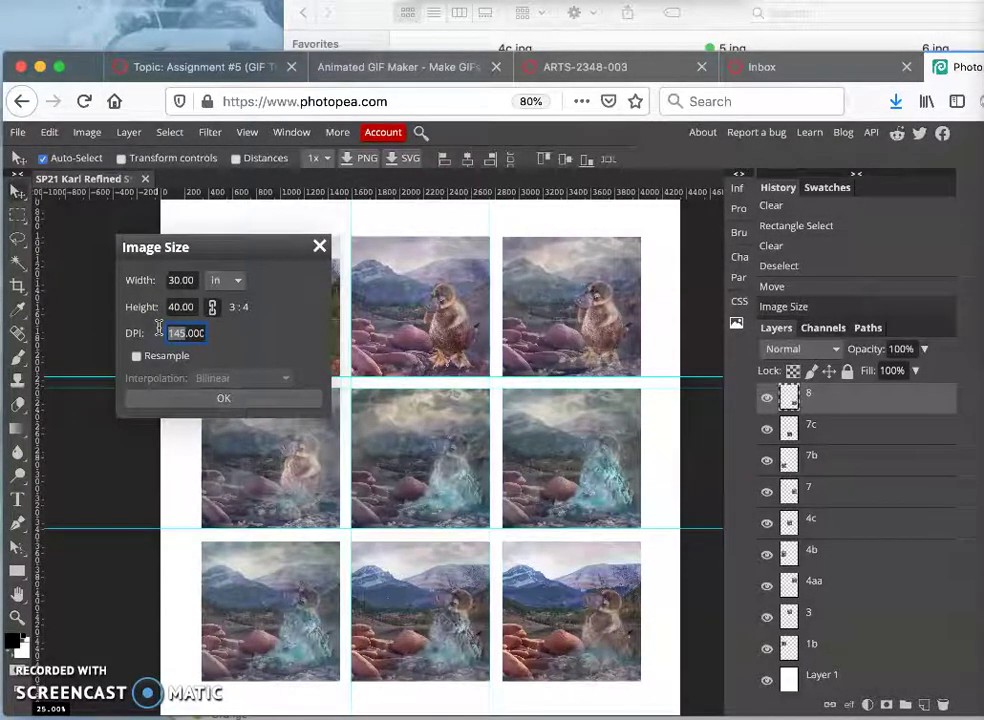
{"action": "type", "text": "300"}
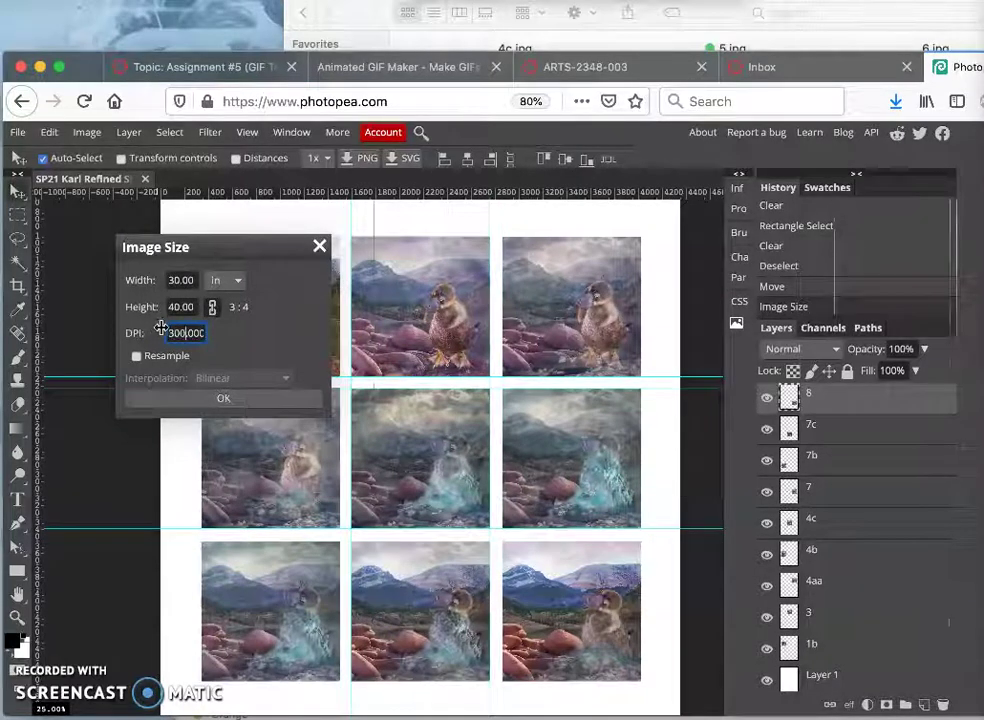
{"action": "left_click", "coordinate": [224, 331]}
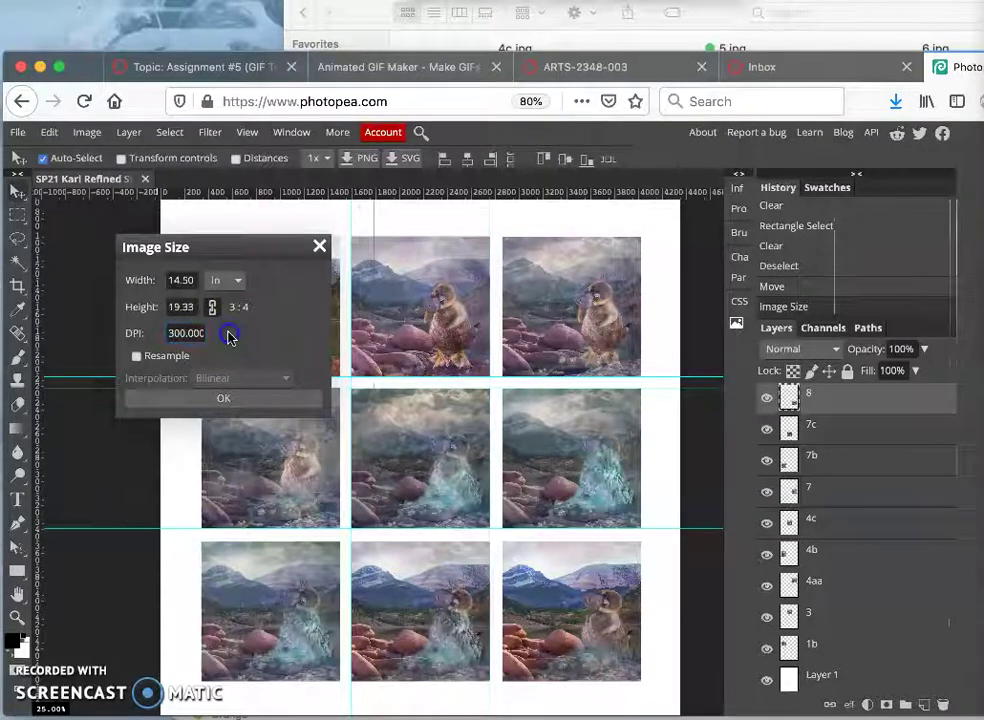
{"action": "left_click", "coordinate": [210, 307]}
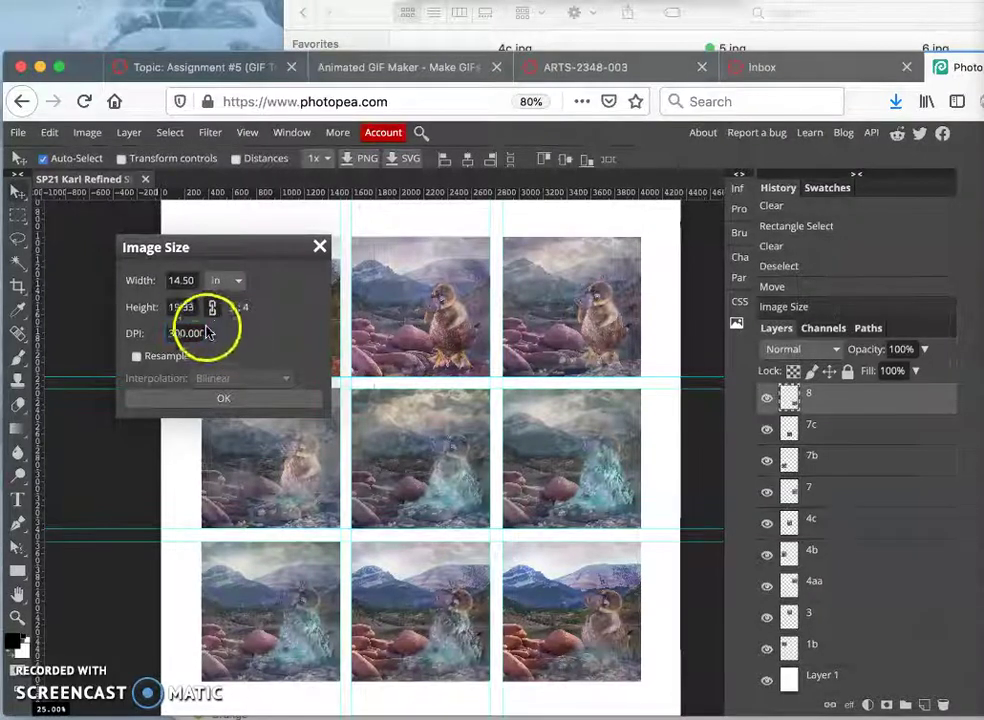
{"action": "left_click", "coordinate": [186, 281]}
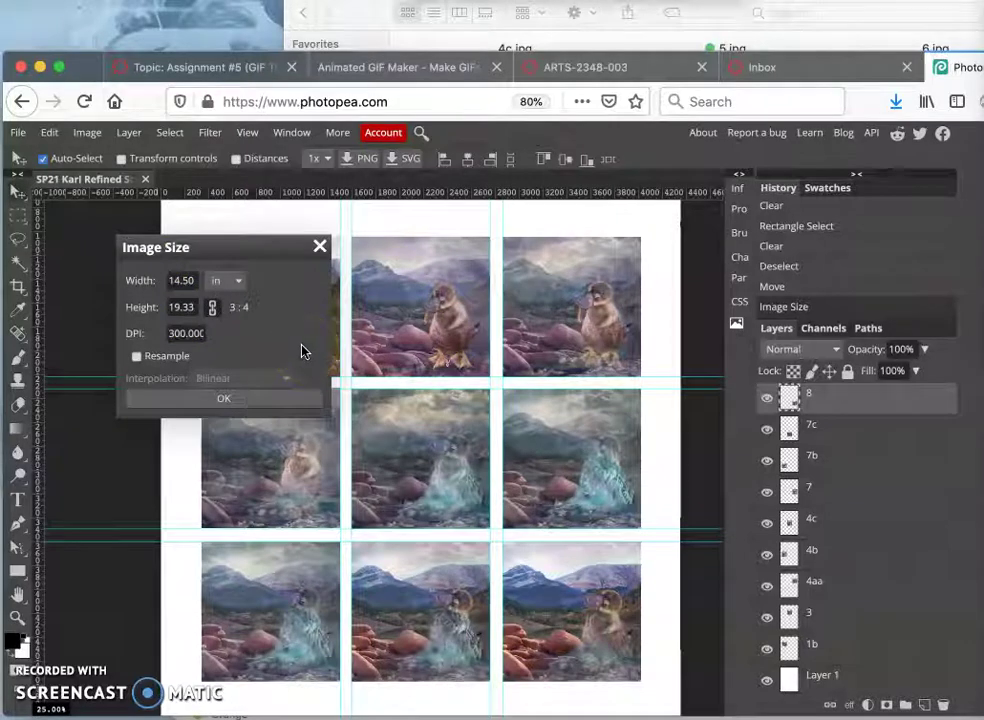
{"action": "left_click", "coordinate": [266, 400]}
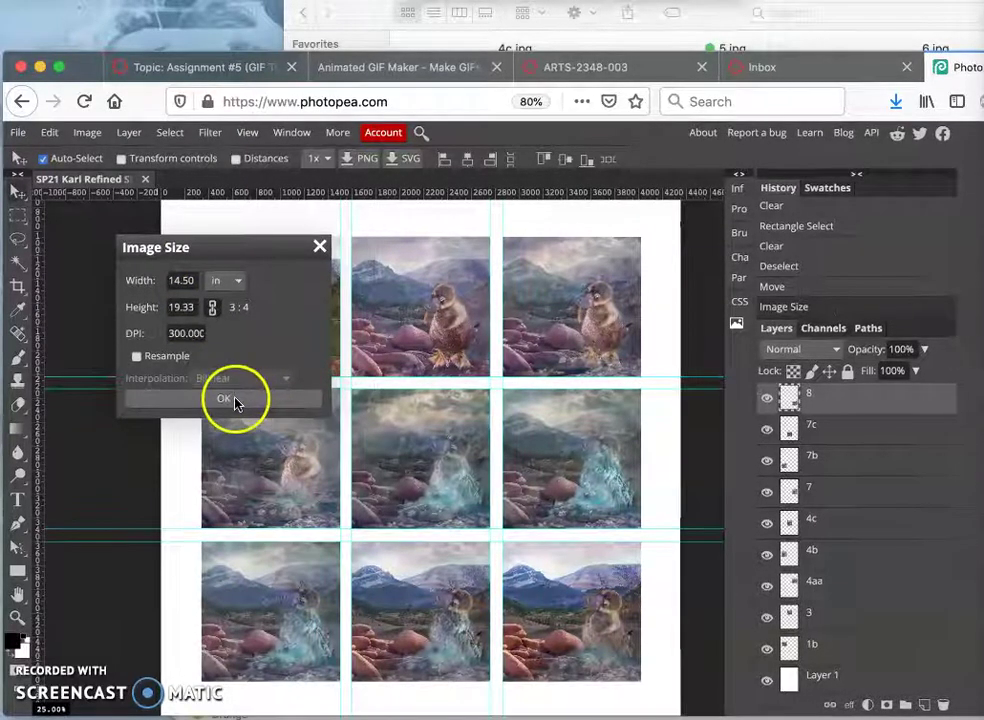
{"action": "left_click", "coordinate": [229, 400]}
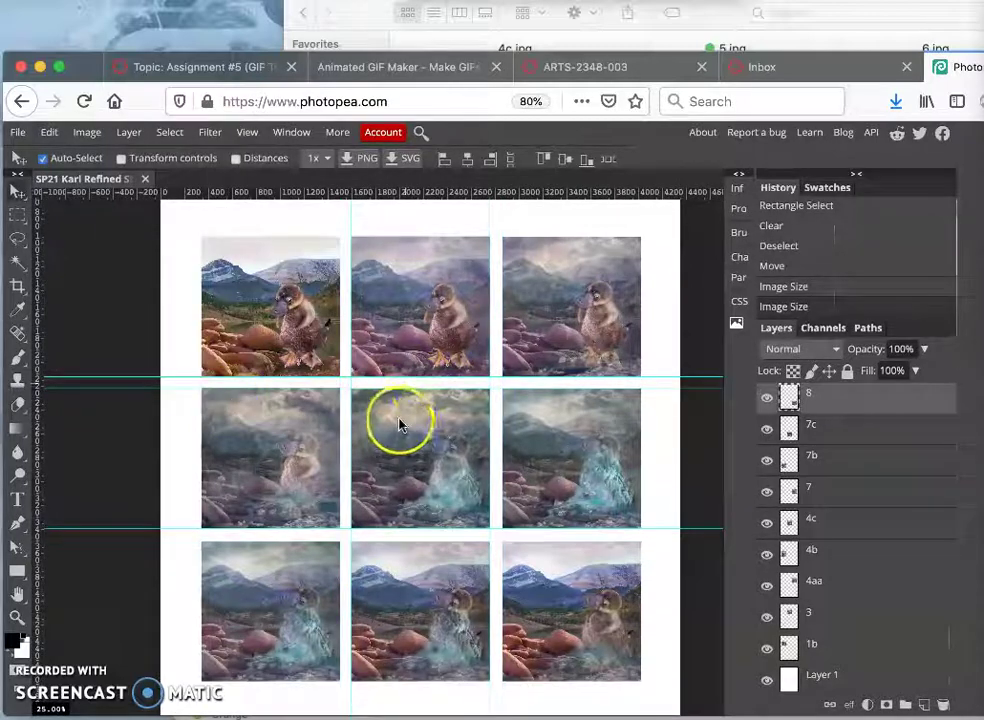
{"action": "key", "text": "ctrl+minus"}
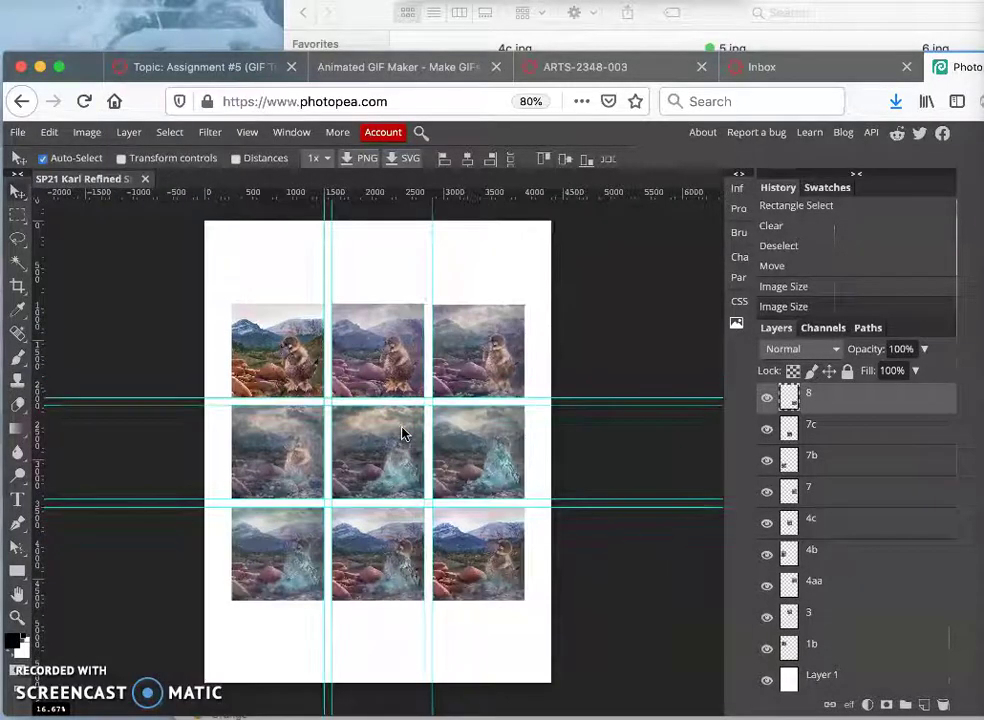
{"action": "scroll", "coordinate": [402, 432], "scroll_direction": "up", "scroll_amount": 10}
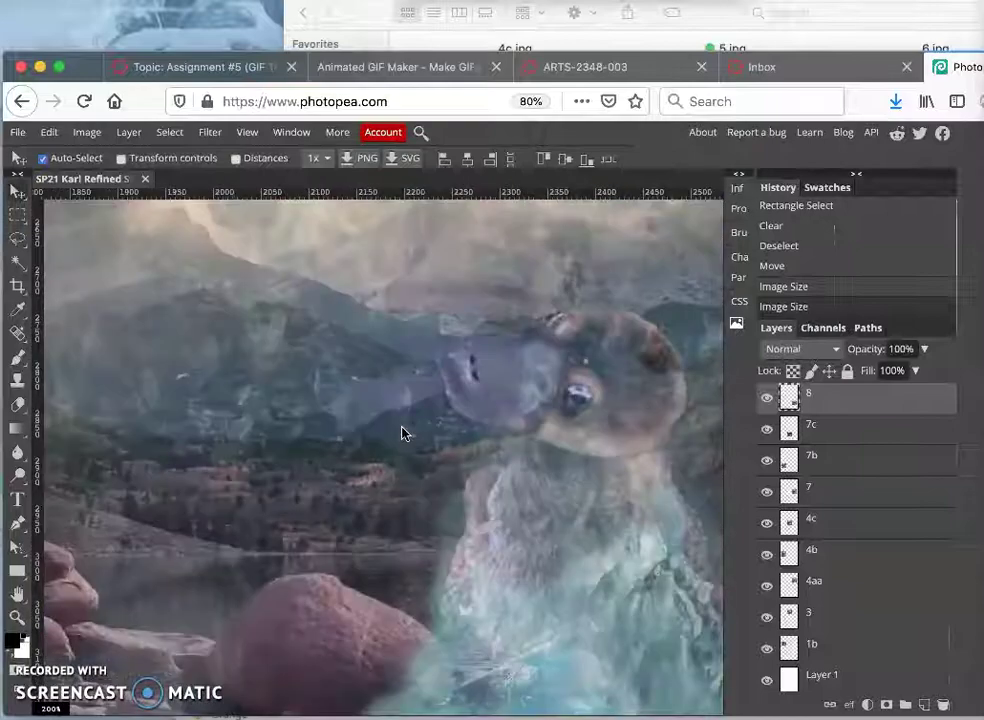
{"action": "scroll", "coordinate": [402, 432], "scroll_direction": "down", "scroll_amount": 8}
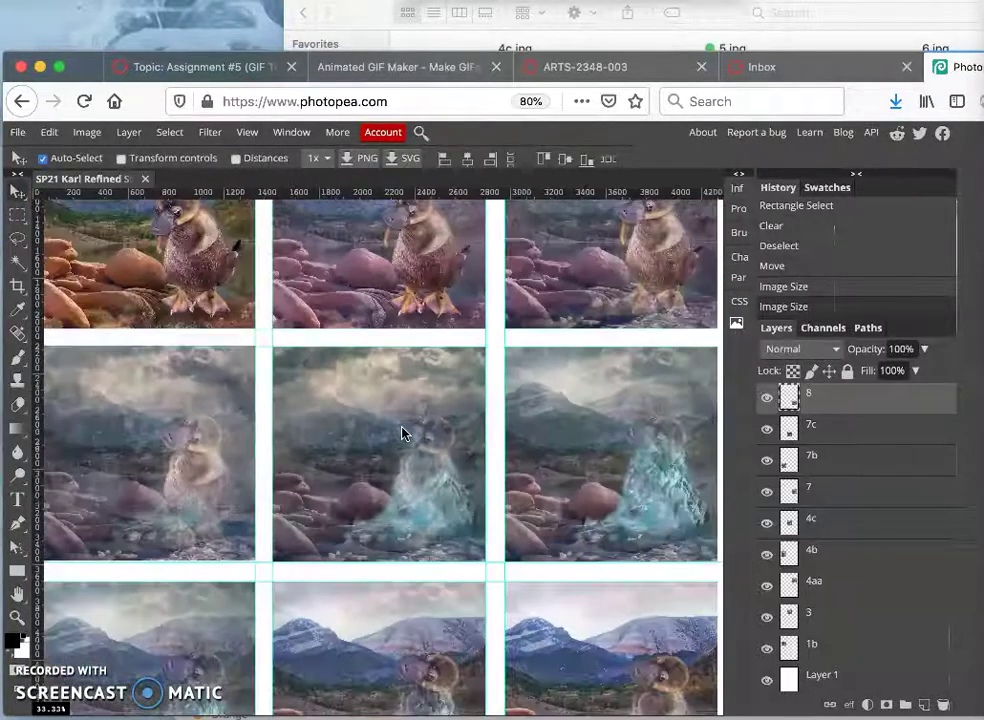
{"action": "scroll", "coordinate": [402, 432], "scroll_direction": "down", "scroll_amount": 3}
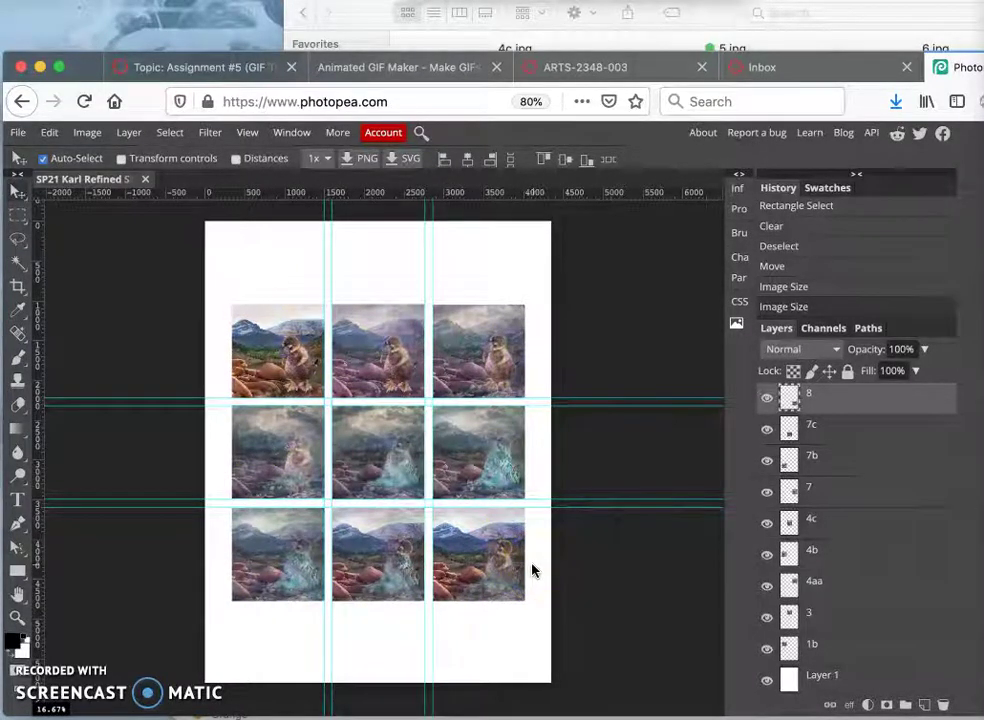
Save the storyboard as a PSD and check the assignment folder in Finder before returning to Photopea.
{"action": "left_click", "coordinate": [18, 132]}
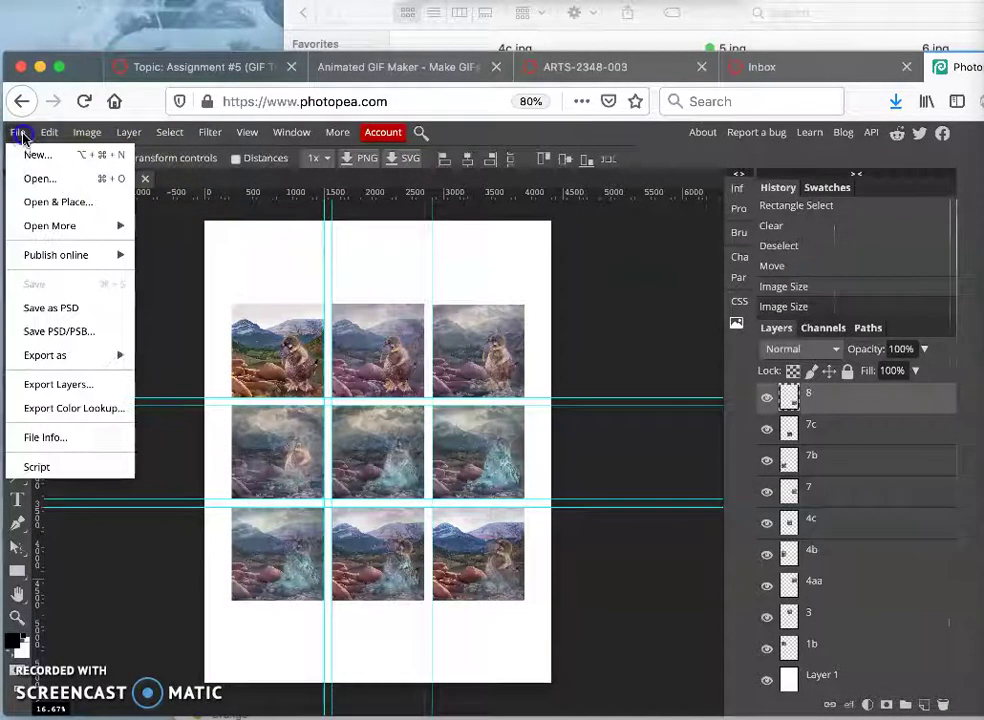
{"action": "left_click", "coordinate": [56, 309]}
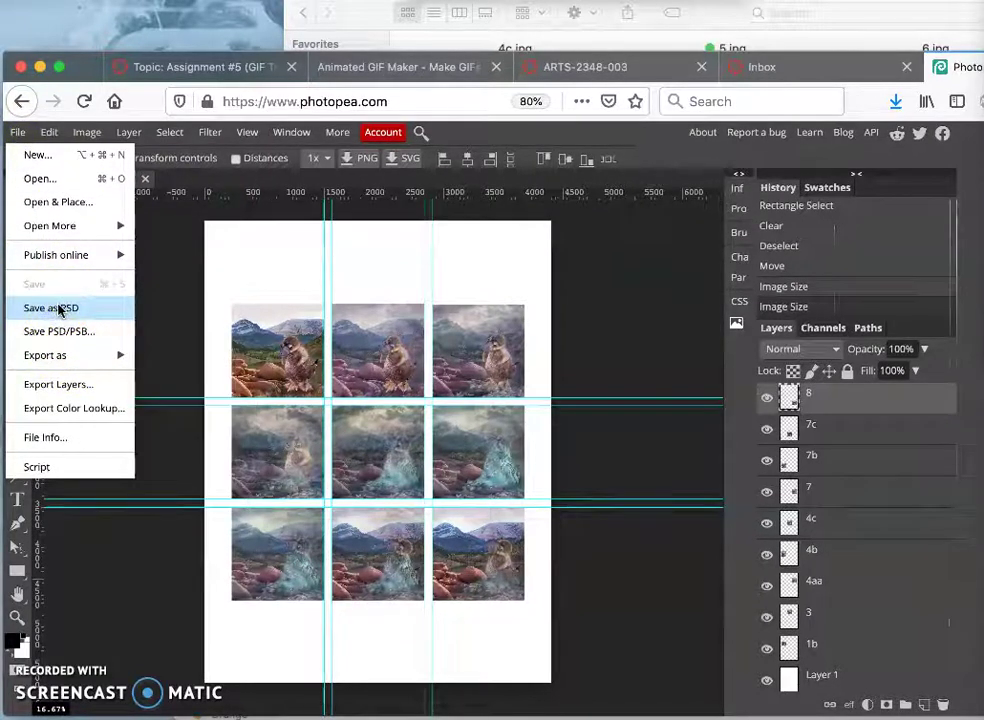
{"action": "left_click", "coordinate": [366, 18]}
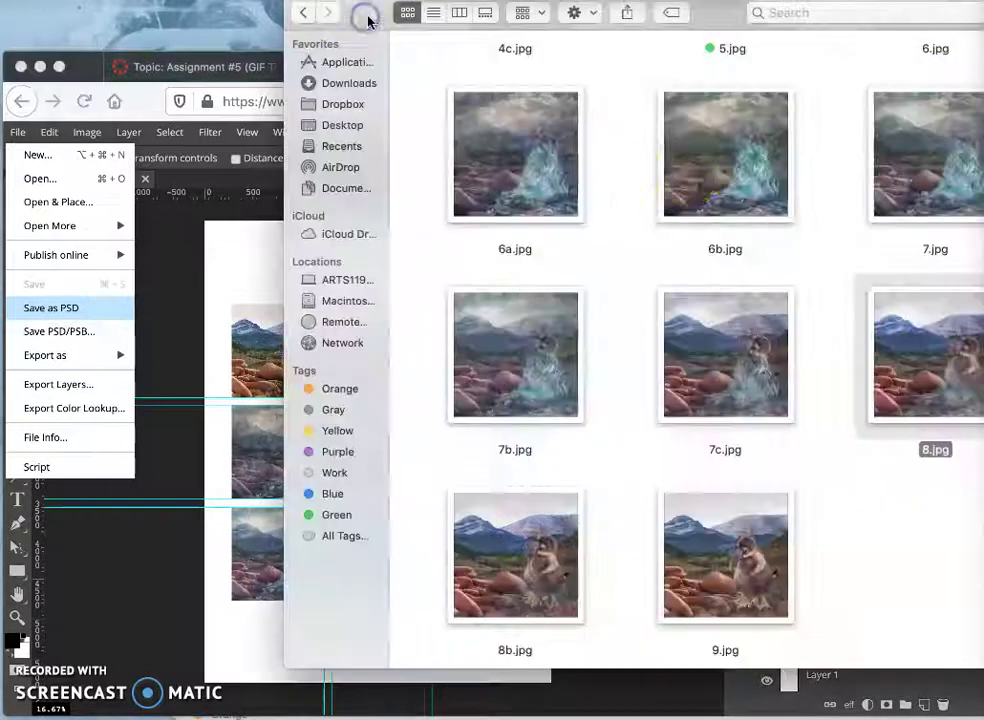
{"action": "left_click", "coordinate": [303, 12]}
{"action": "scroll", "coordinate": [847, 348], "scroll_direction": "down", "scroll_amount": 5}
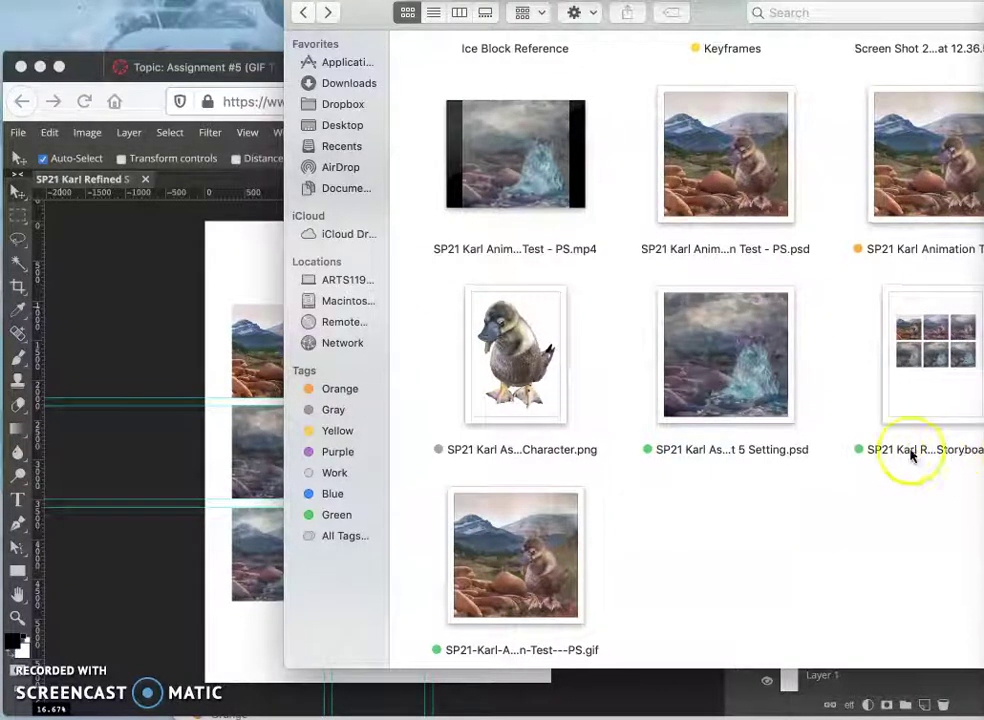
{"action": "left_click", "coordinate": [211, 360]}
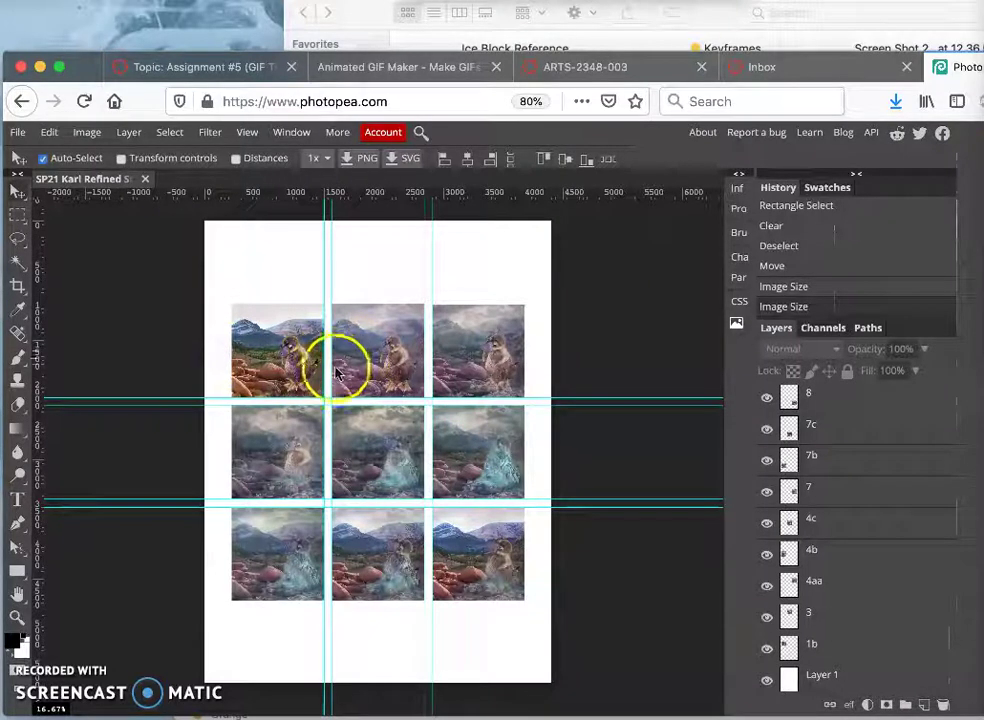
Export the storyboard as a 4350 × 5800 px JPG at 70% quality.
{"action": "left_click", "coordinate": [18, 133]}
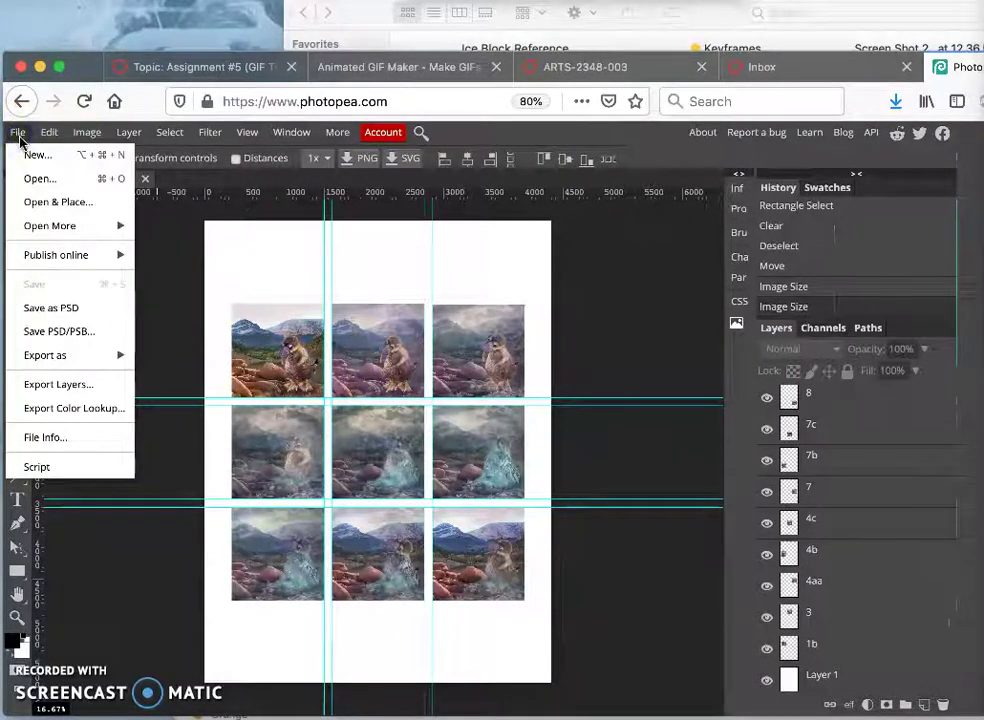
{"action": "left_click", "coordinate": [97, 355]}
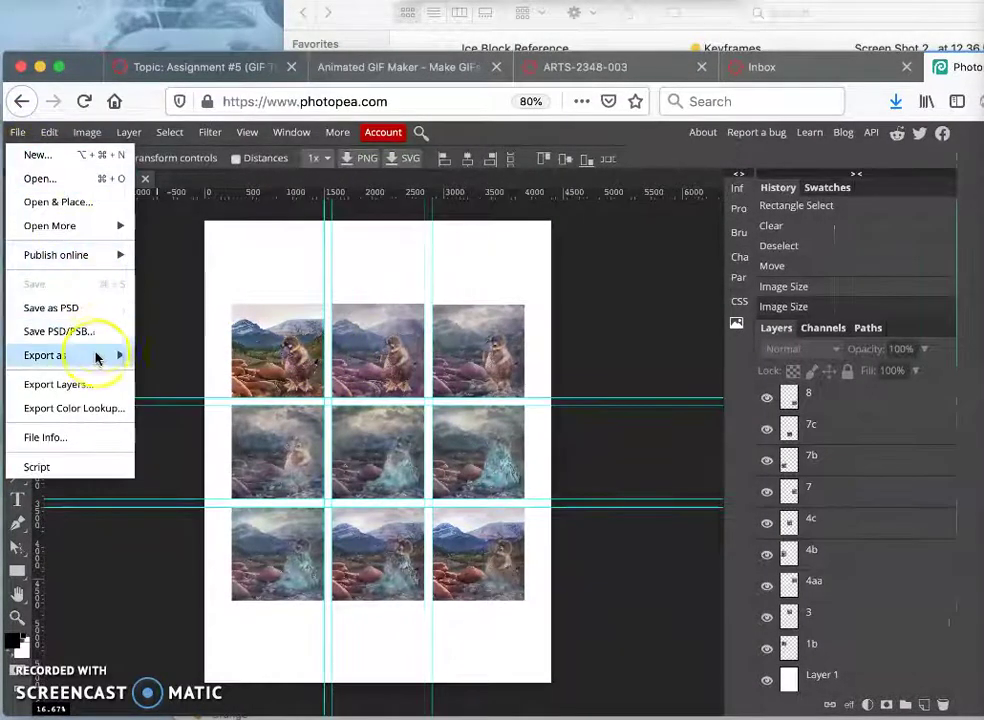
{"action": "left_click", "coordinate": [175, 374]}
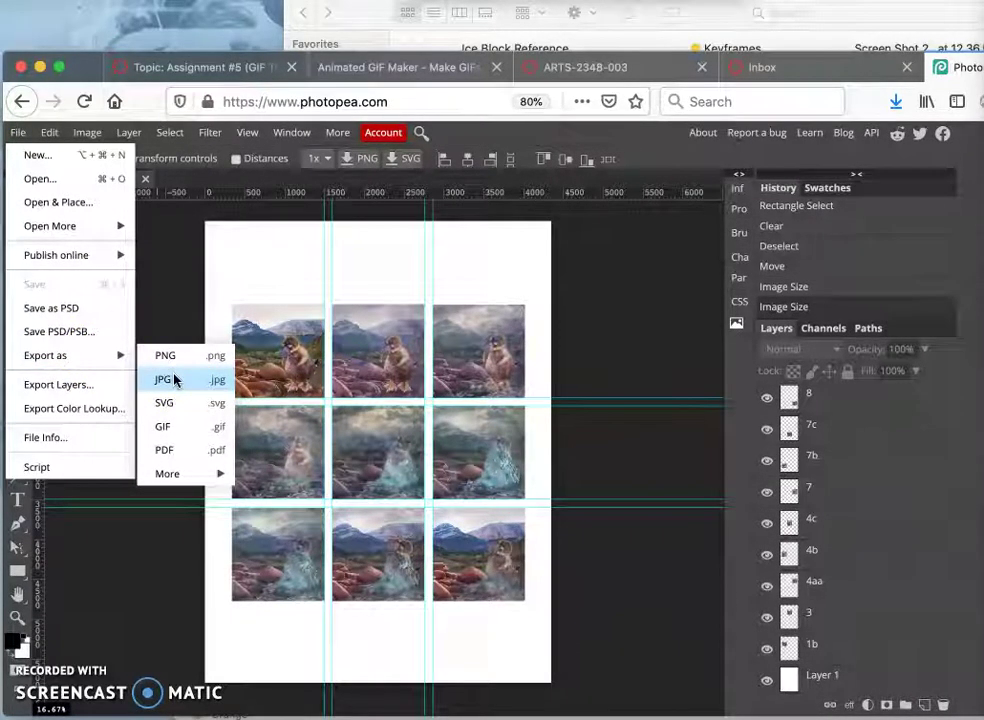
{"action": "left_click", "coordinate": [178, 379]}
{"action": "left_click", "coordinate": [258, 286]}
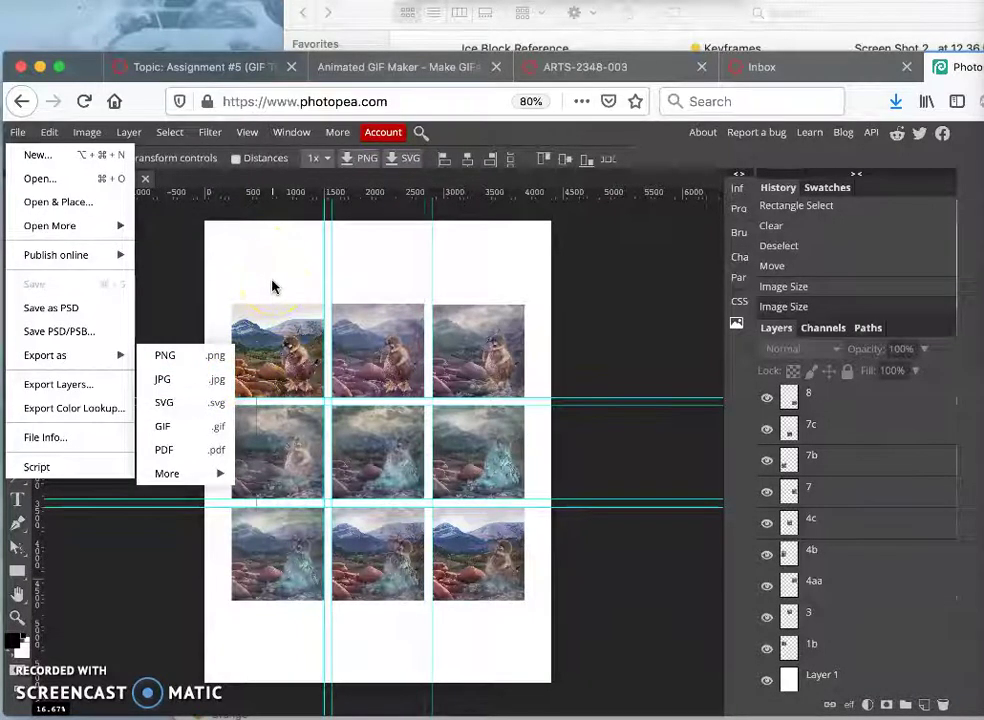
{"action": "left_click", "coordinate": [272, 287]}
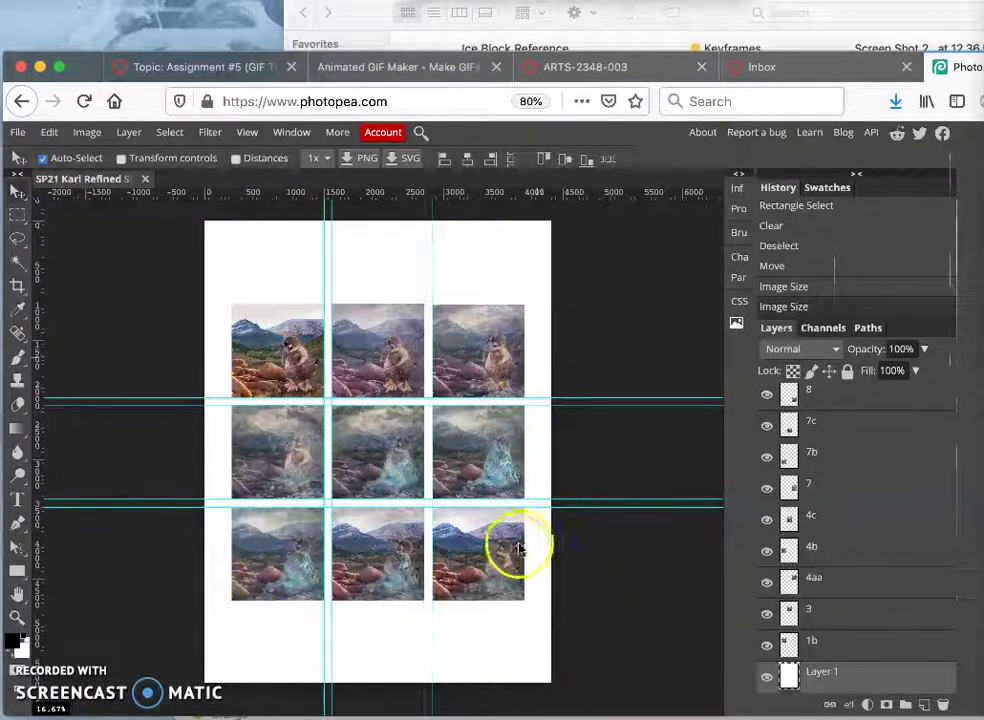
{"action": "left_click", "coordinate": [18, 133]}
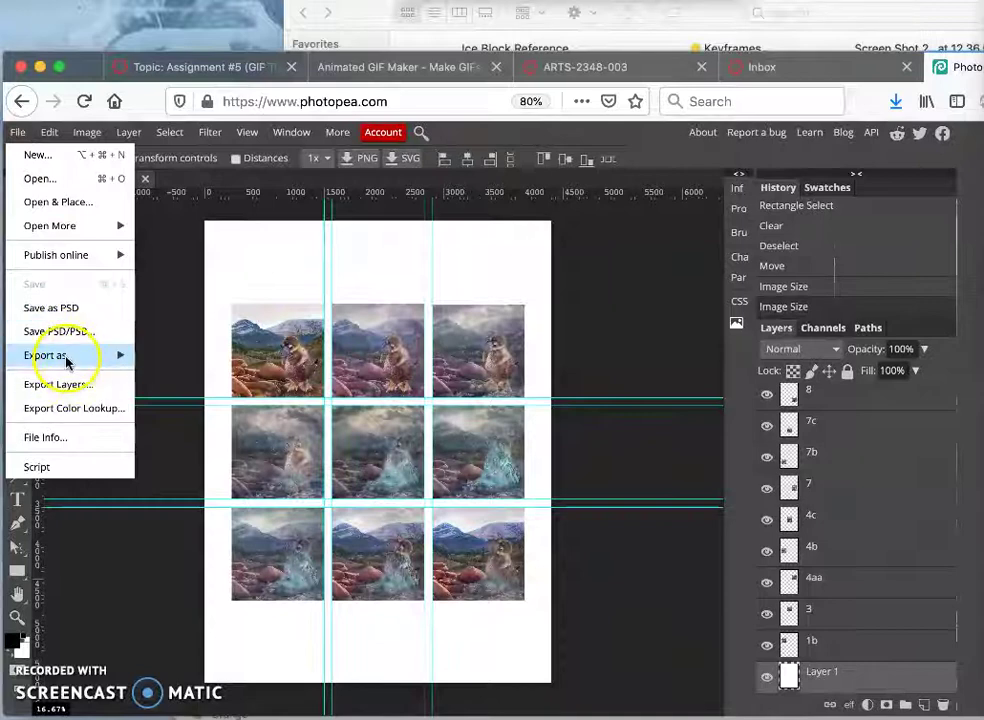
{"action": "mouse_move", "coordinate": [66, 358]}
{"action": "left_click", "coordinate": [167, 379]}
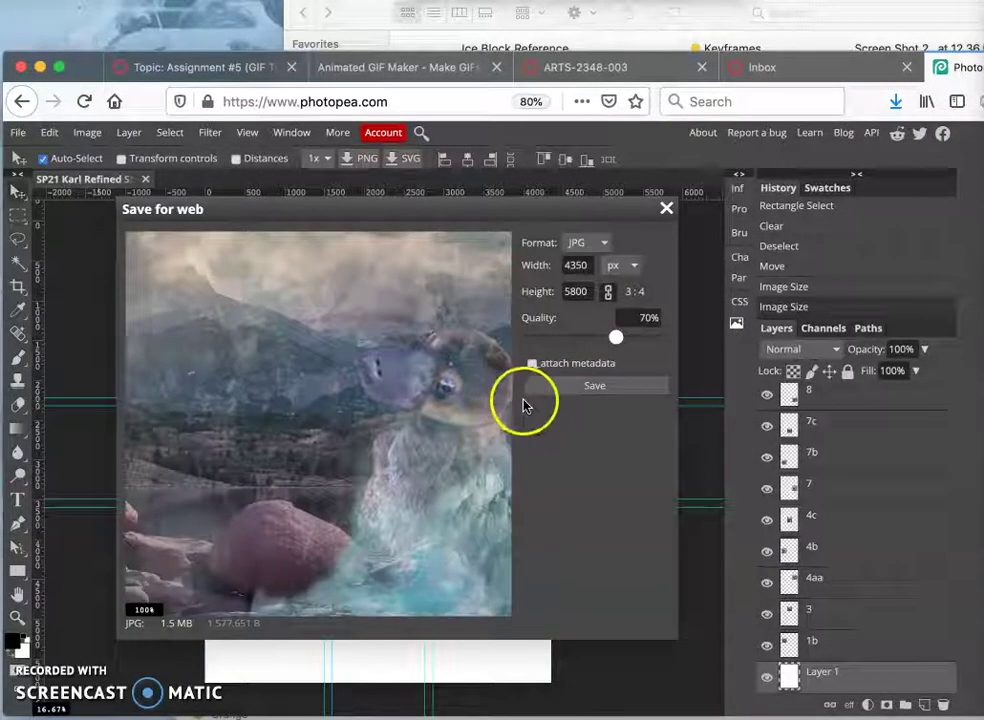
{"action": "left_click", "coordinate": [591, 386]}
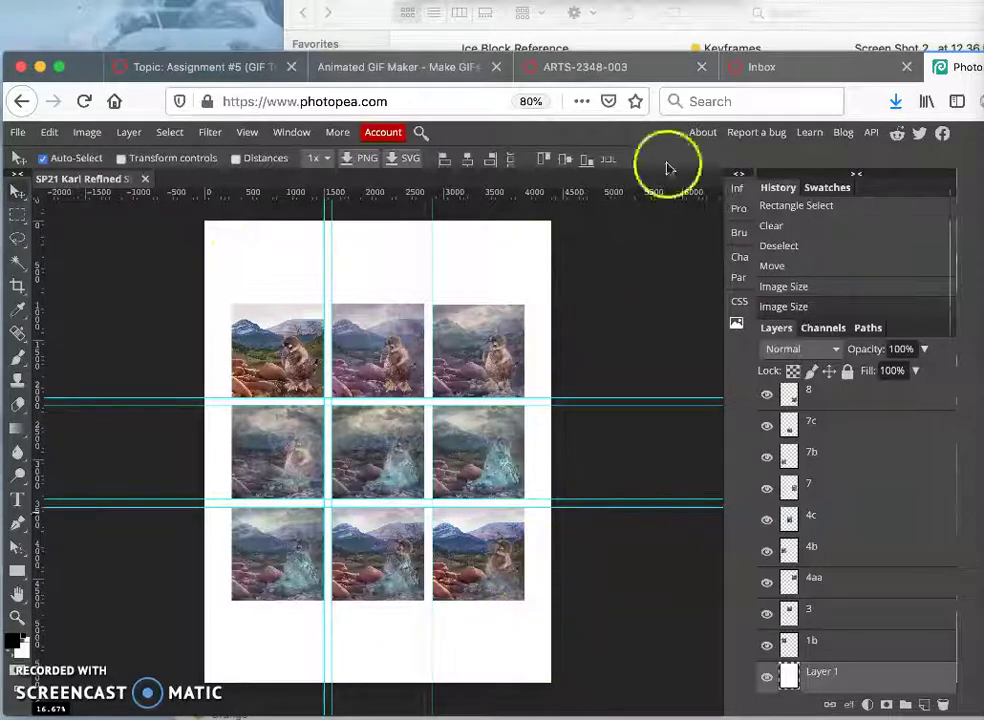
Drag the exported storyboard JPG from Downloads into the assignment folder.
{"action": "left_click", "coordinate": [635, 40]}
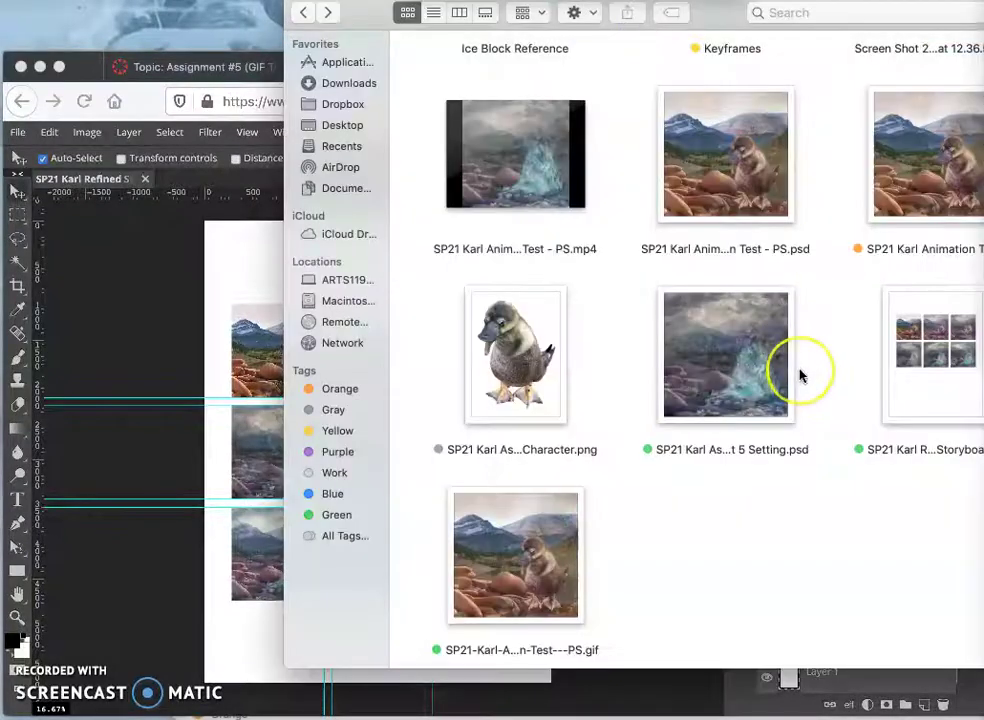
{"action": "scroll", "coordinate": [800, 375], "scroll_direction": "up", "scroll_amount": 4}
{"action": "scroll", "coordinate": [800, 375], "scroll_direction": "down", "scroll_amount": 3}
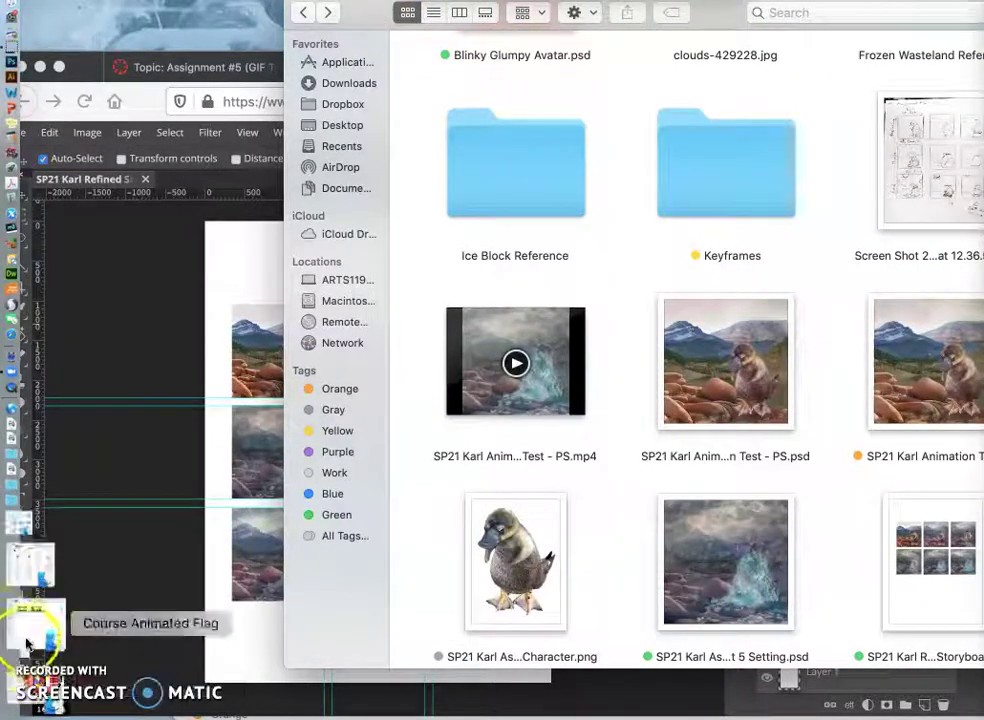
{"action": "left_click", "coordinate": [33, 604]}
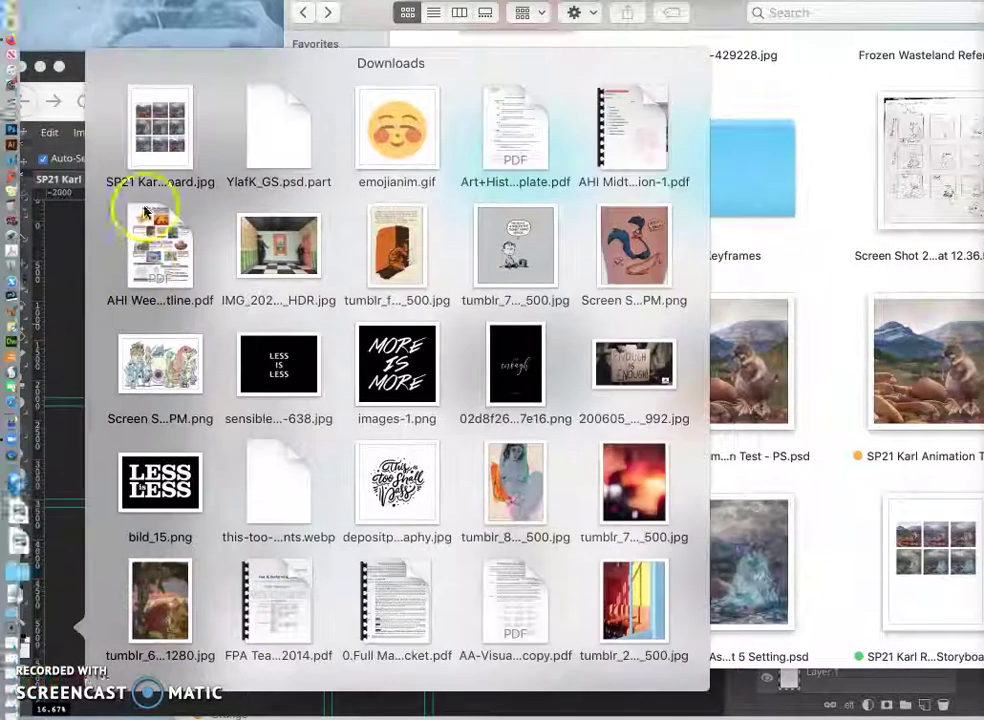
{"action": "left_click", "coordinate": [326, 200]}
{"action": "left_click_drag", "start_coordinate": [326, 200], "coordinate": [836, 551]}
Tag SP21 Karl Refined Storyboard.jpg orange and open it in Preview.
{"action": "scroll", "coordinate": [808, 520], "scroll_direction": "down", "scroll_amount": 4}
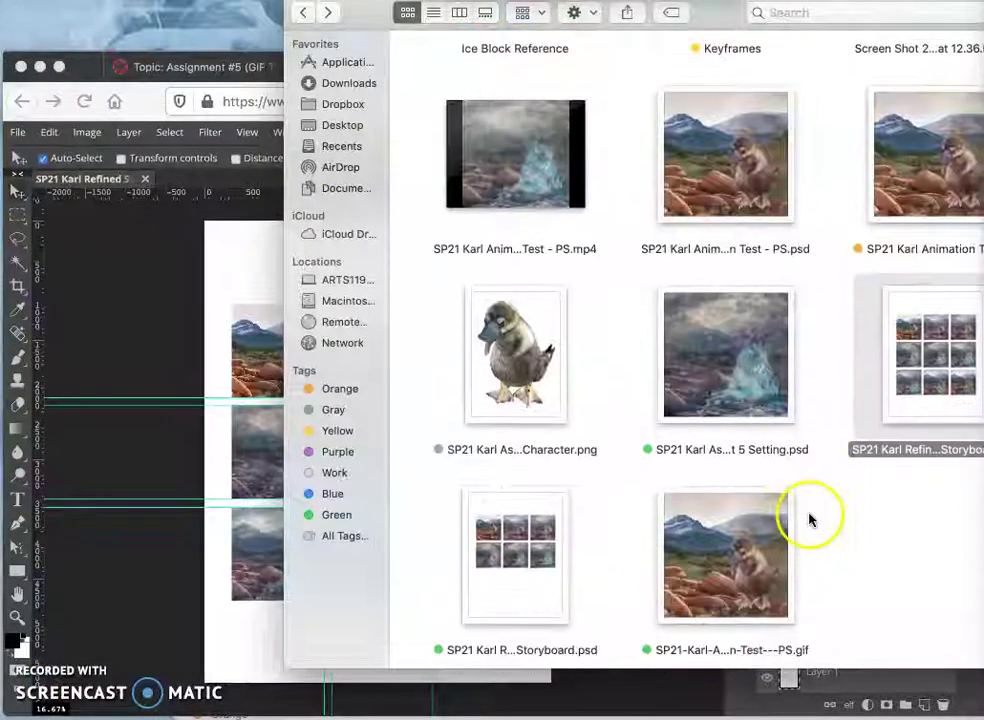
{"action": "right_click", "coordinate": [902, 388]}
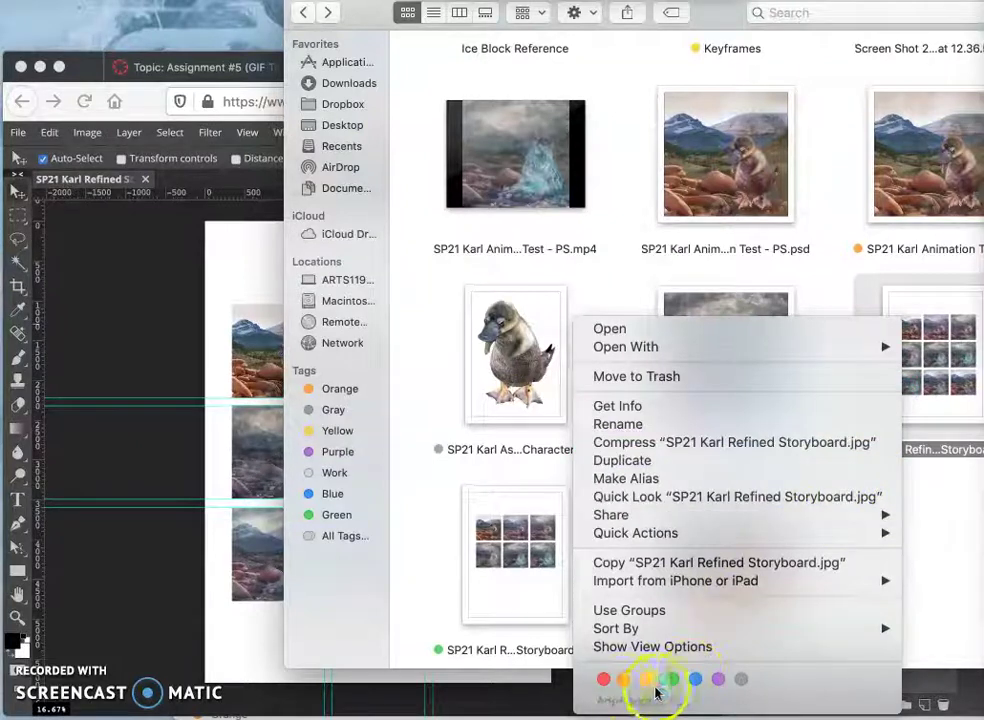
{"action": "left_click", "coordinate": [625, 681]}
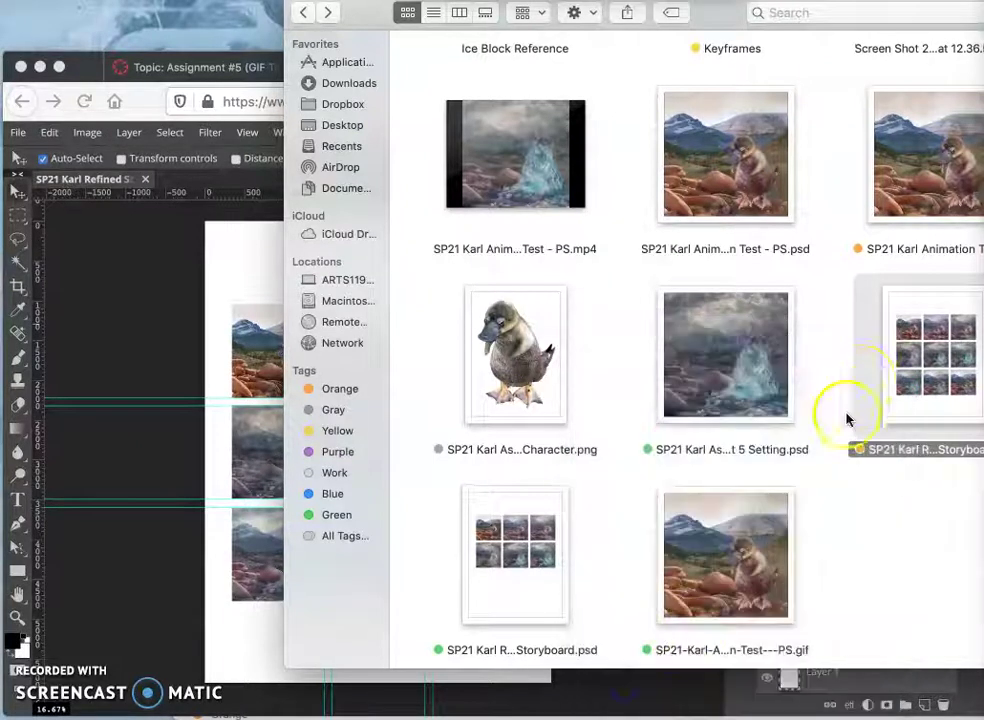
{"action": "double_click", "coordinate": [920, 340]}
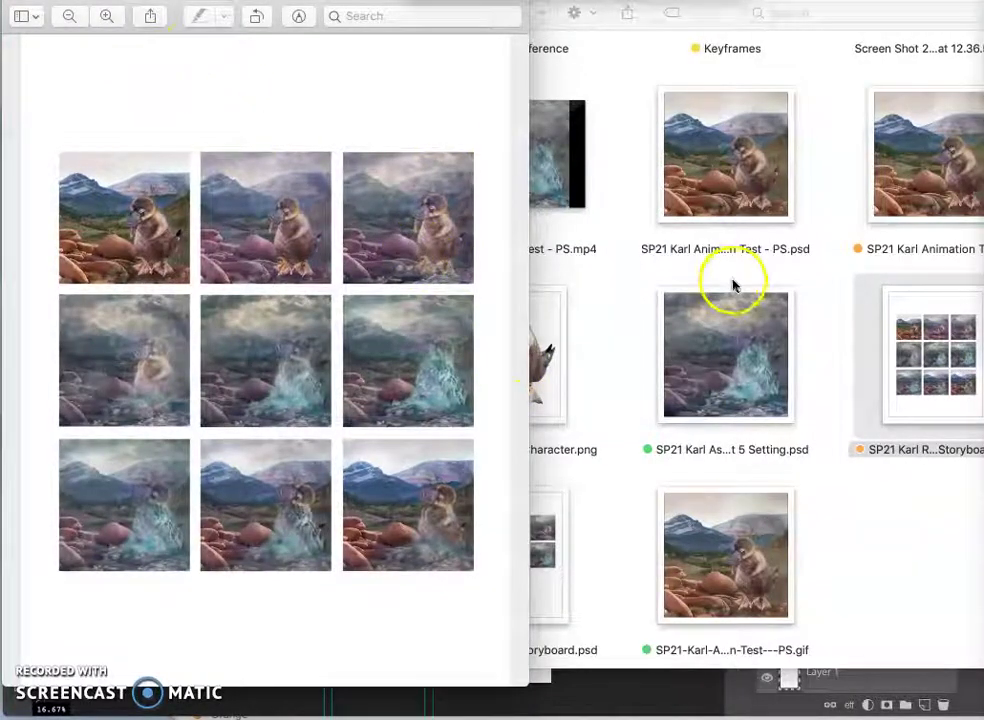
{"action": "right_click", "coordinate": [918, 378]}
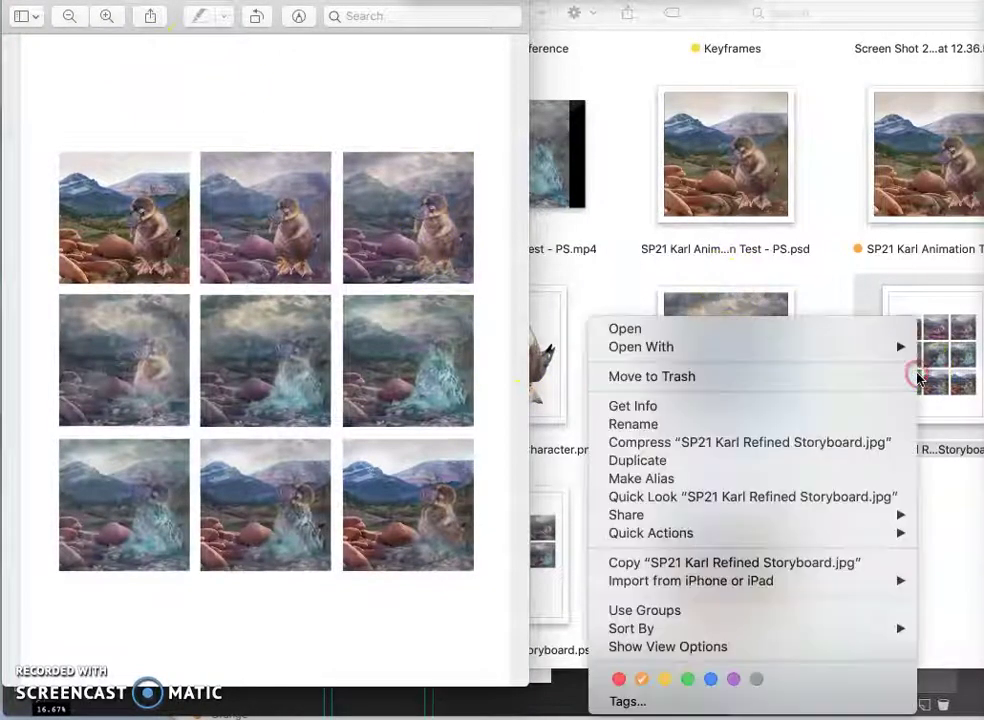
{"action": "left_click", "coordinate": [798, 423]}
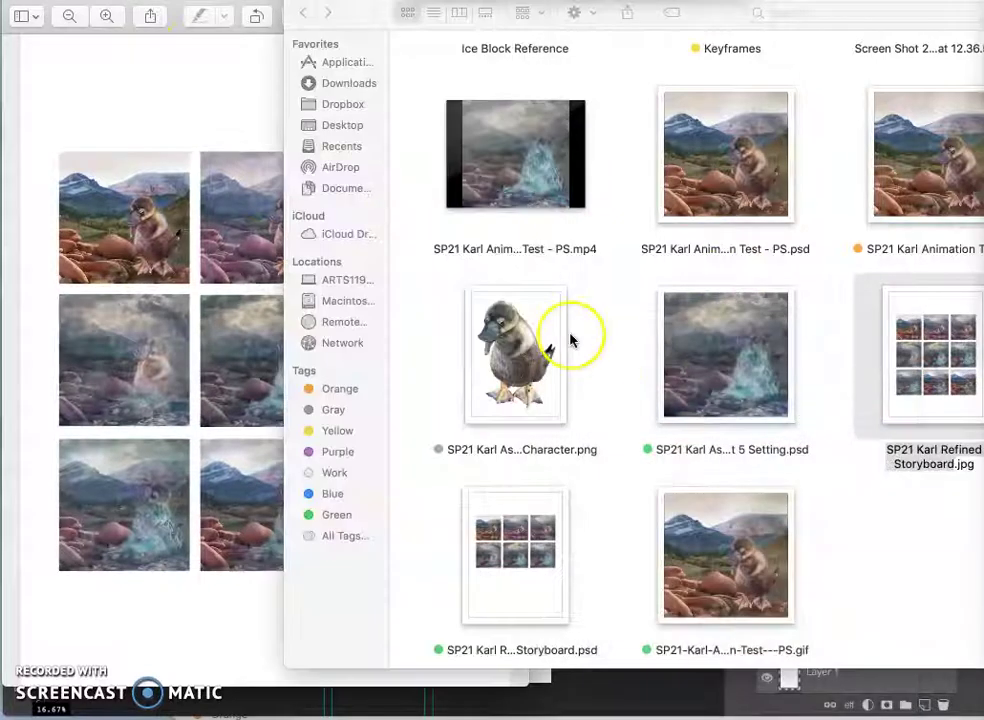
{"action": "left_click", "coordinate": [258, 107]}
{"action": "right_click", "coordinate": [896, 373]}
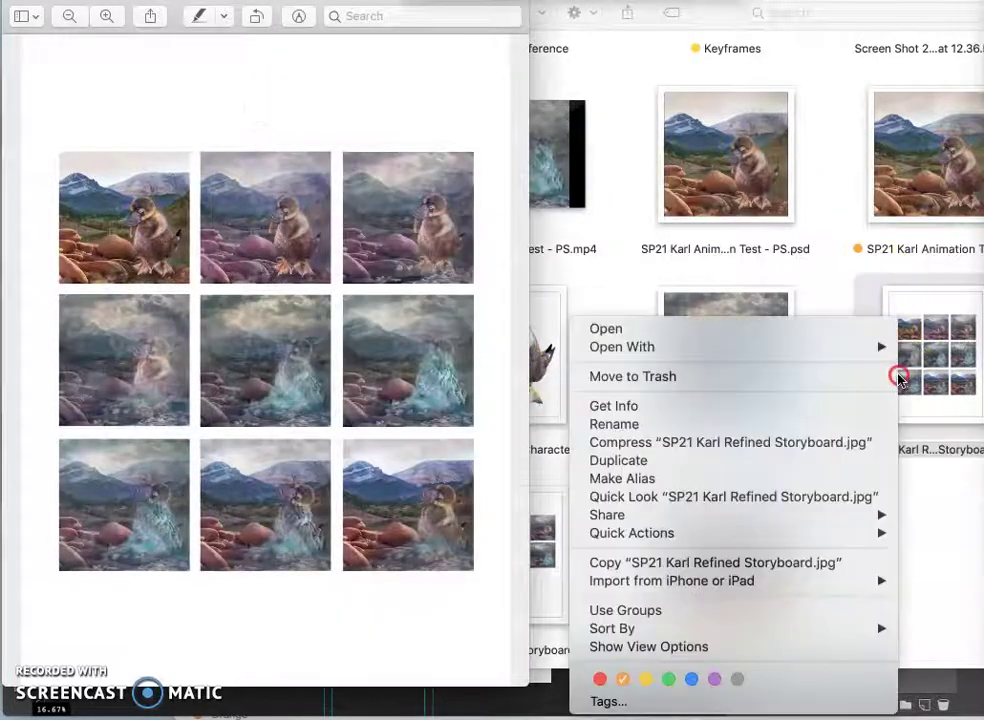
{"action": "left_click", "coordinate": [795, 405]}
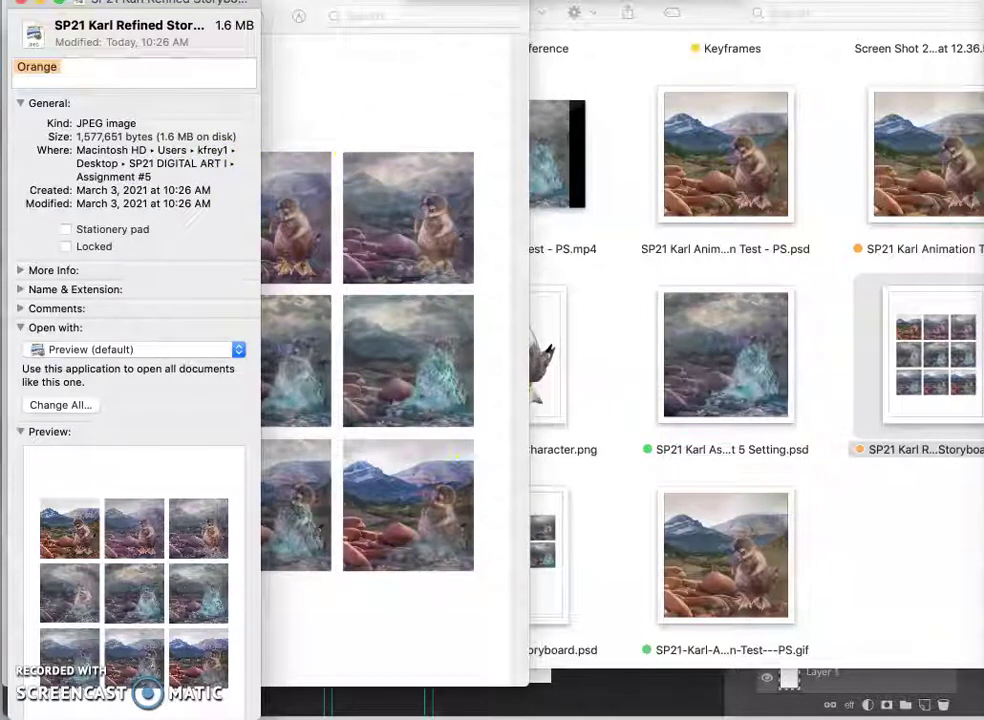
{"action": "left_click", "coordinate": [22, 6]}
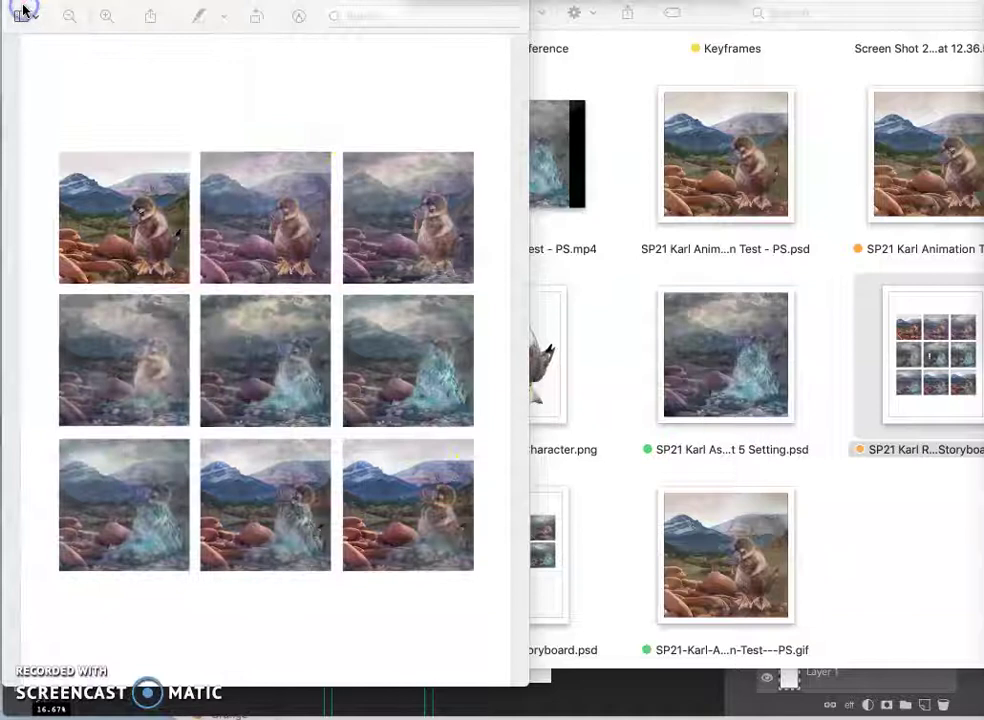
{"action": "left_click", "coordinate": [120, 93]}
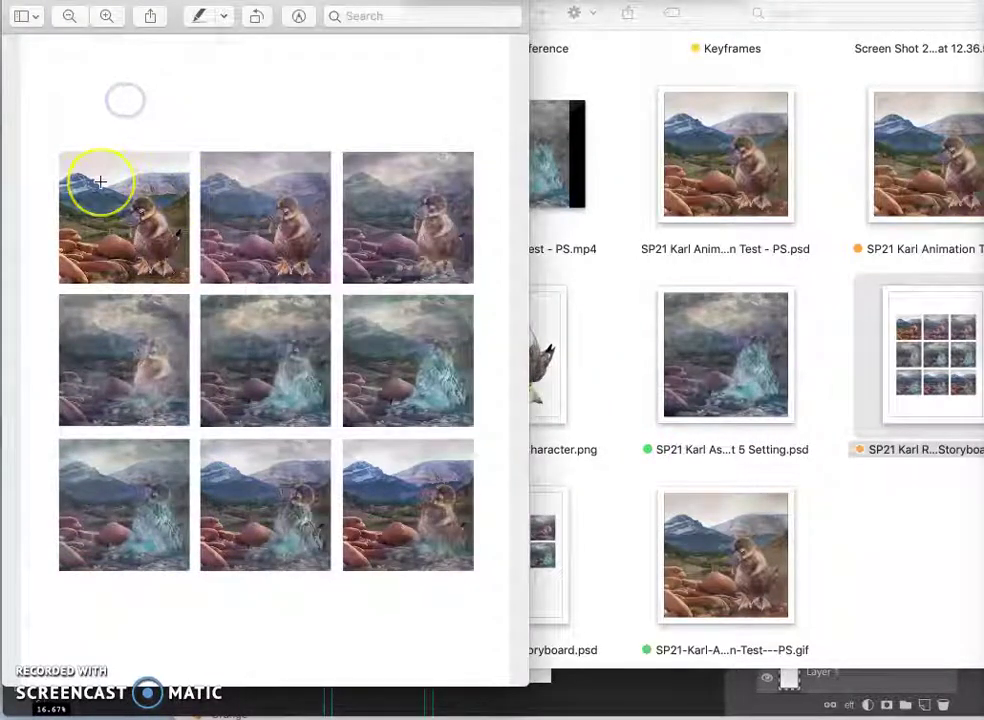